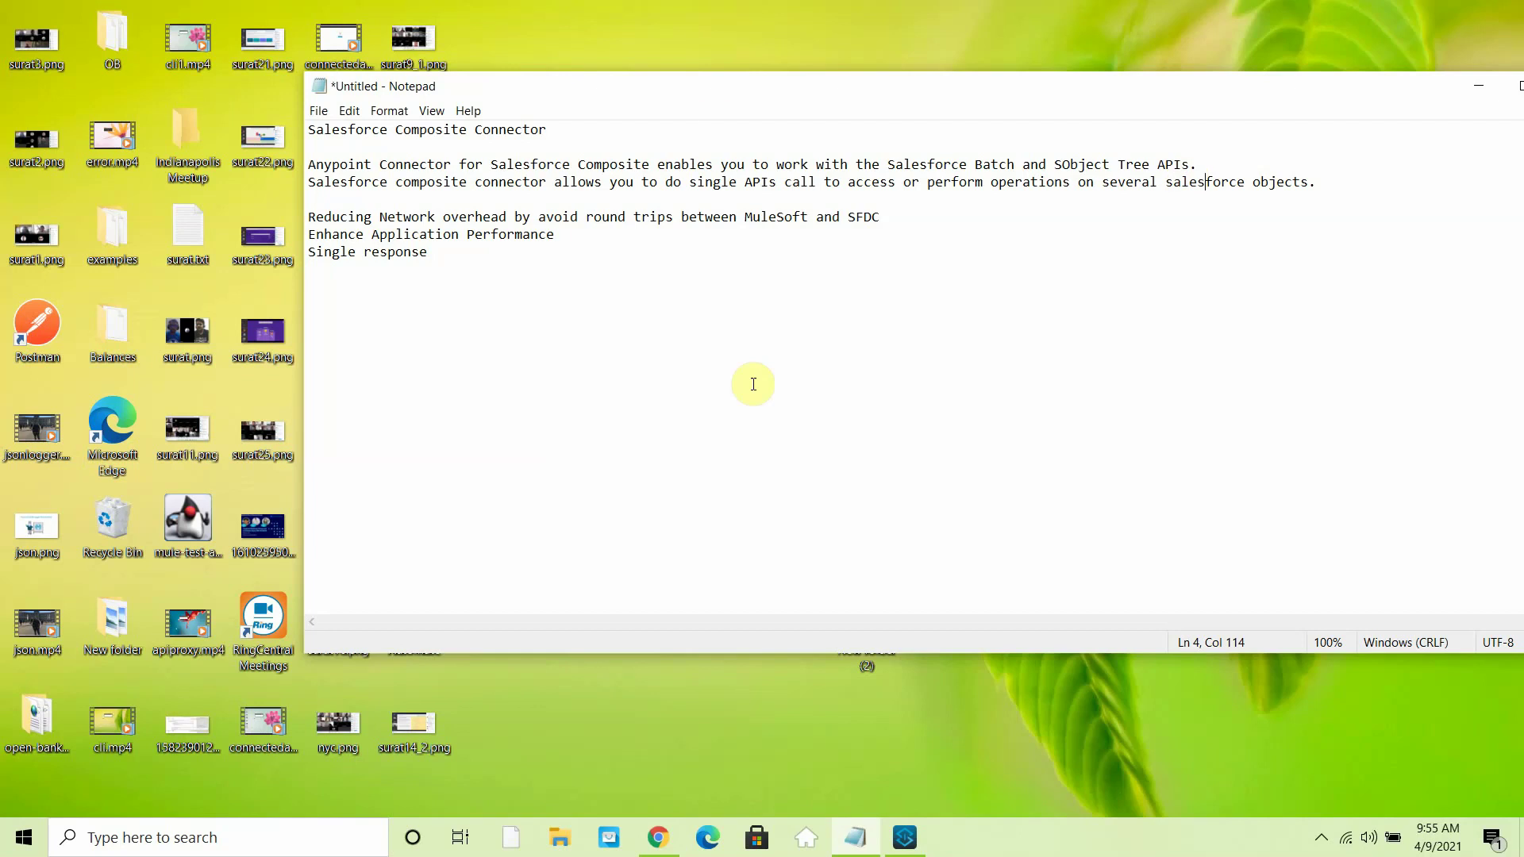
# Switch to Anypoint Studio, open the Exchange dependency search for sfdc-composite-app, and sign in to Anypoint Platform with the account username and password.
pyautogui.click(905, 843)
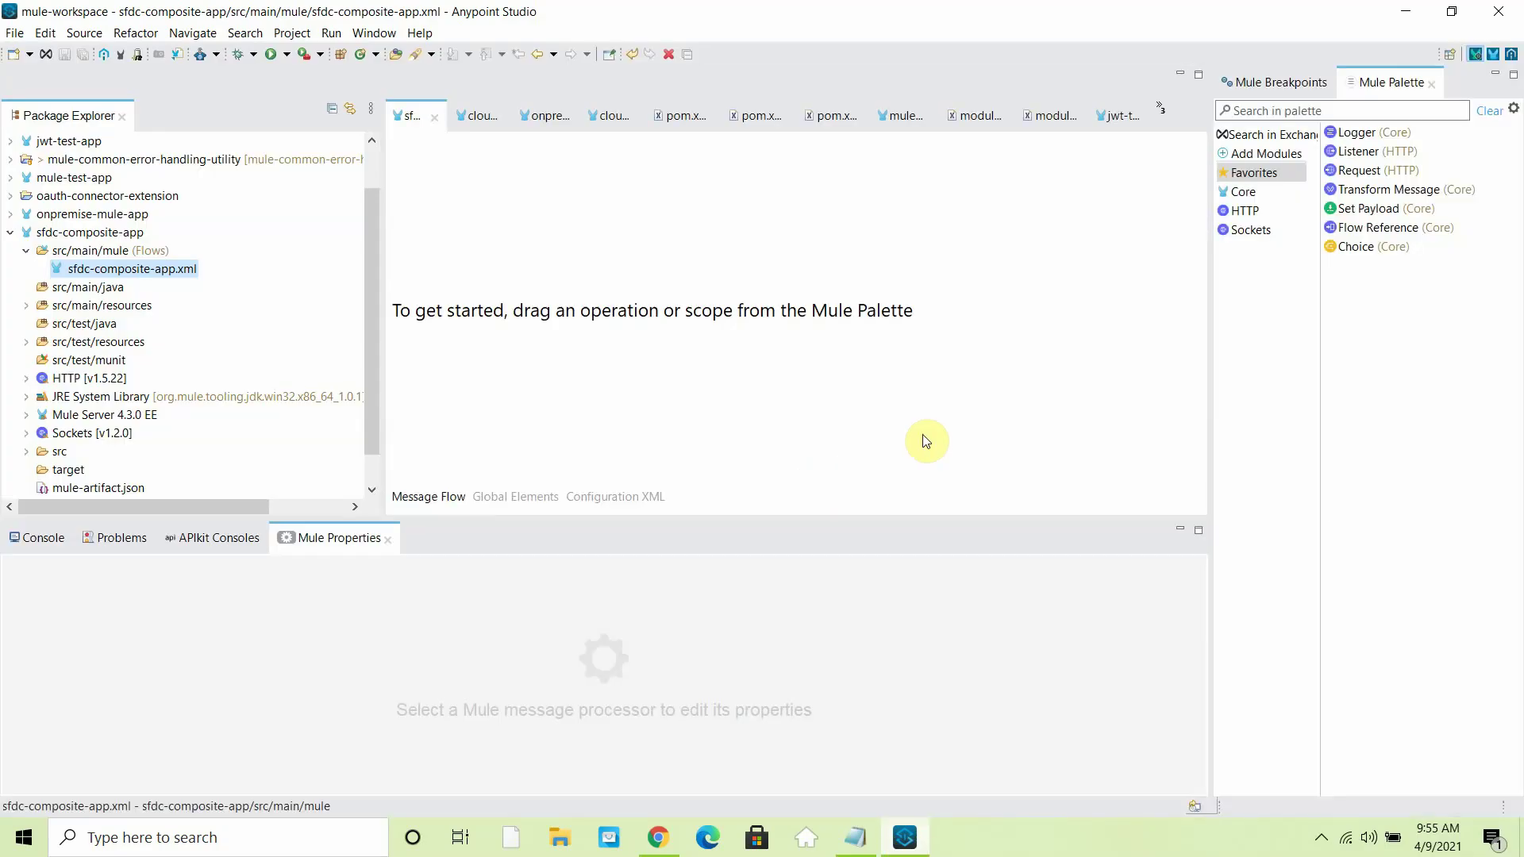
pyautogui.click(1272, 135)
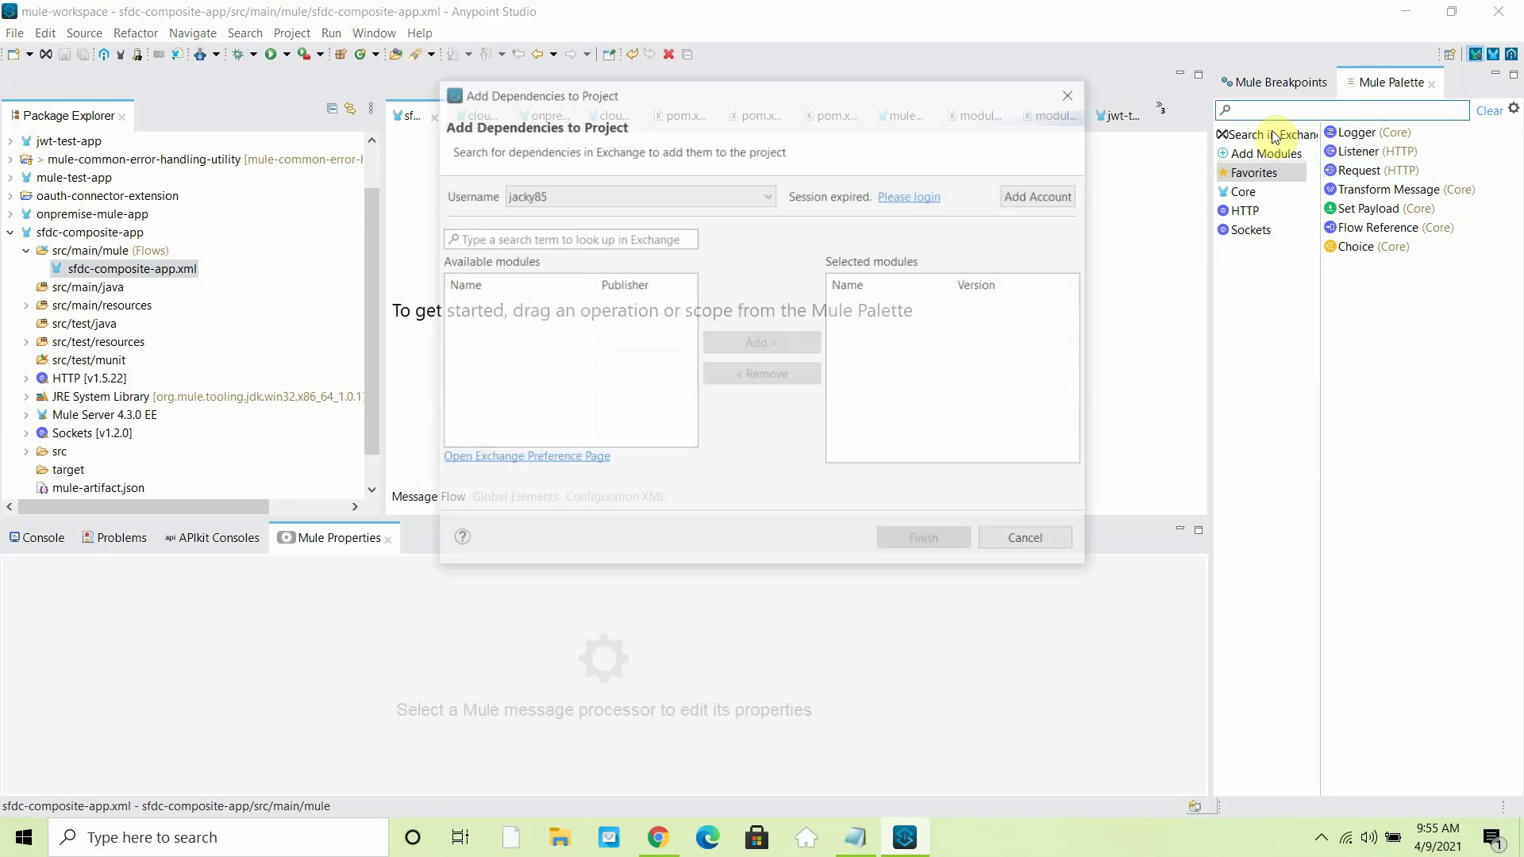
pyautogui.click(916, 196)
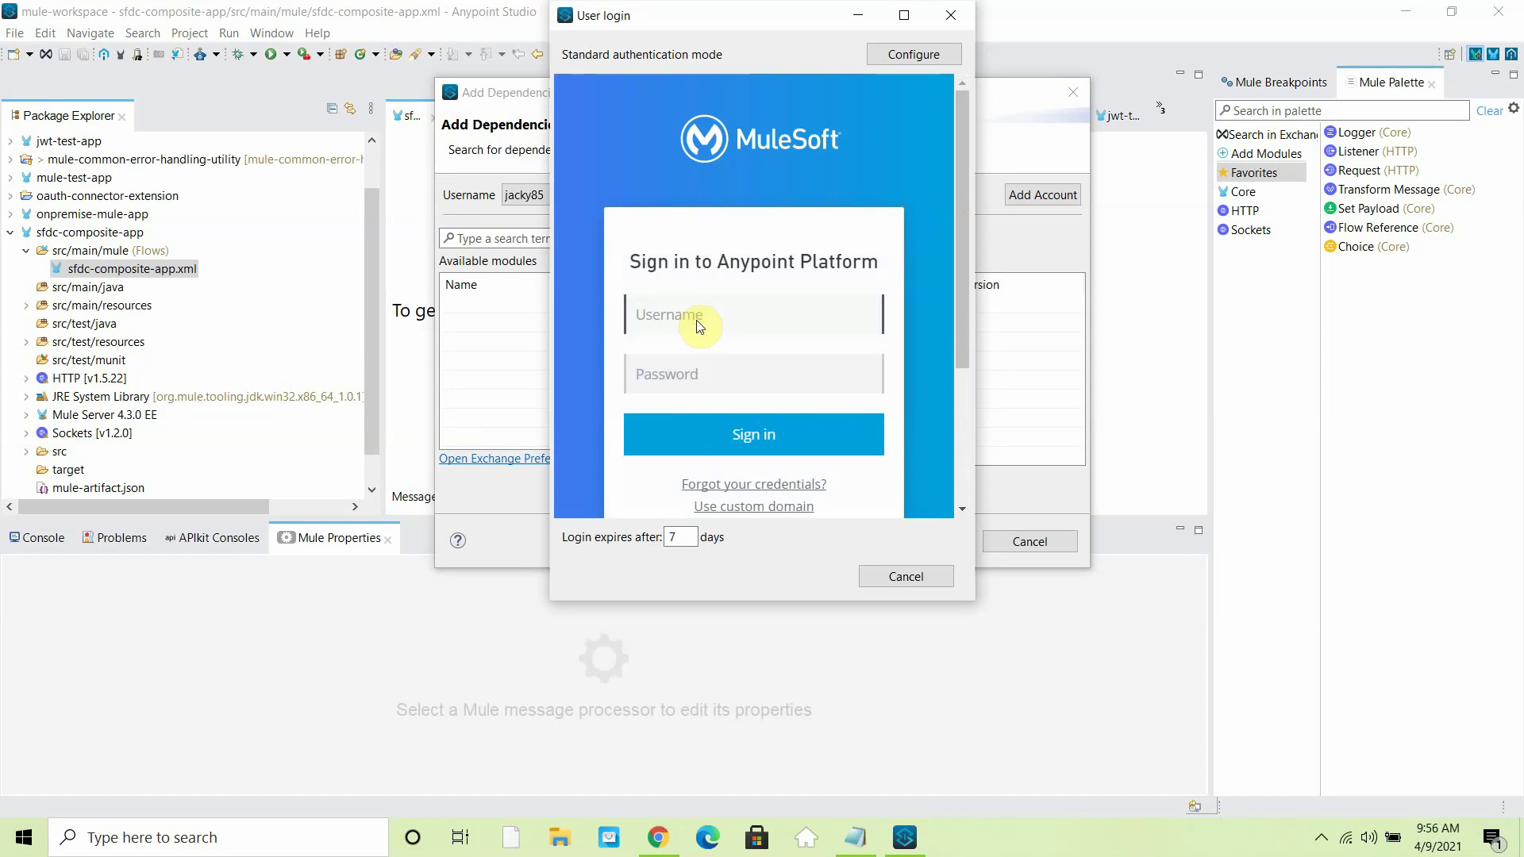
pyautogui.write('jacky85')
pyautogui.press('Tab')
pyautogui.write('••••••')
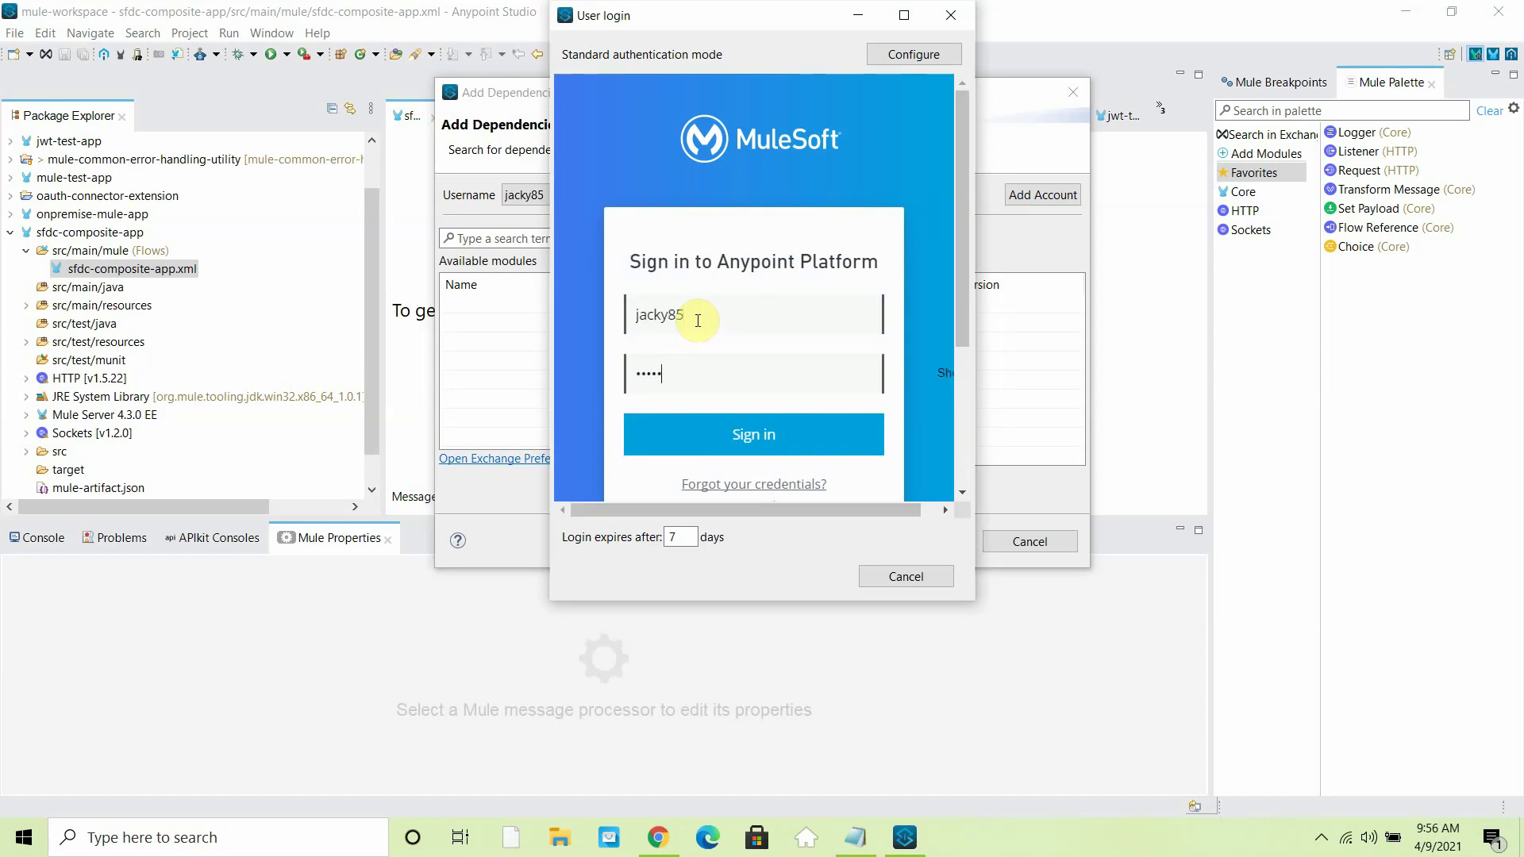
pyautogui.write('•••••')
pyautogui.click(753, 446)
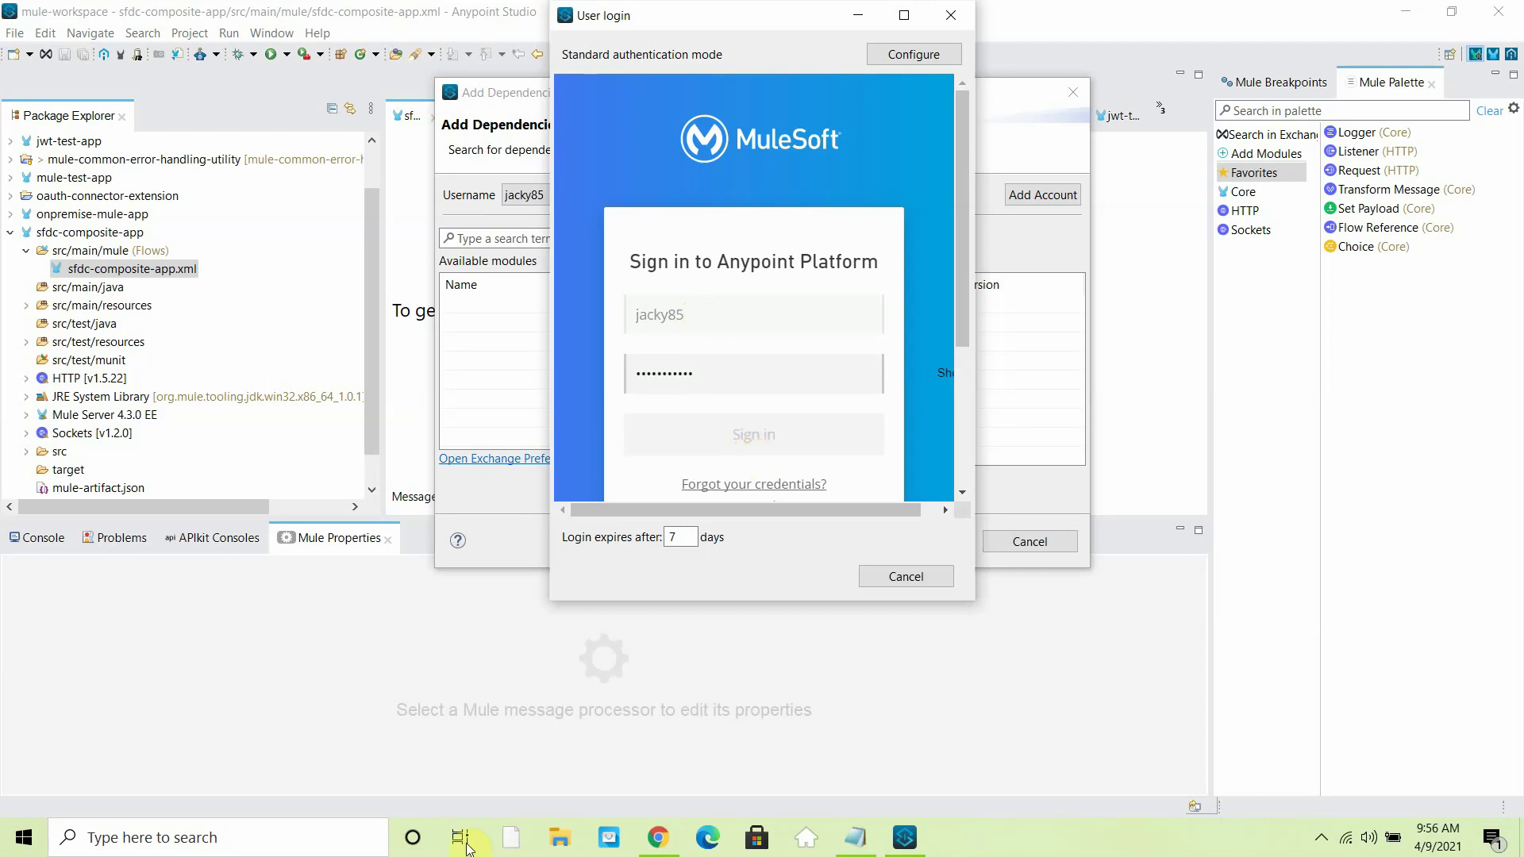
# Switch to Chrome and look through the Salesforce Composite Connector 2.8 documentation and the Composite Request Body reference in the REST API guide.
pyautogui.click(672, 846)
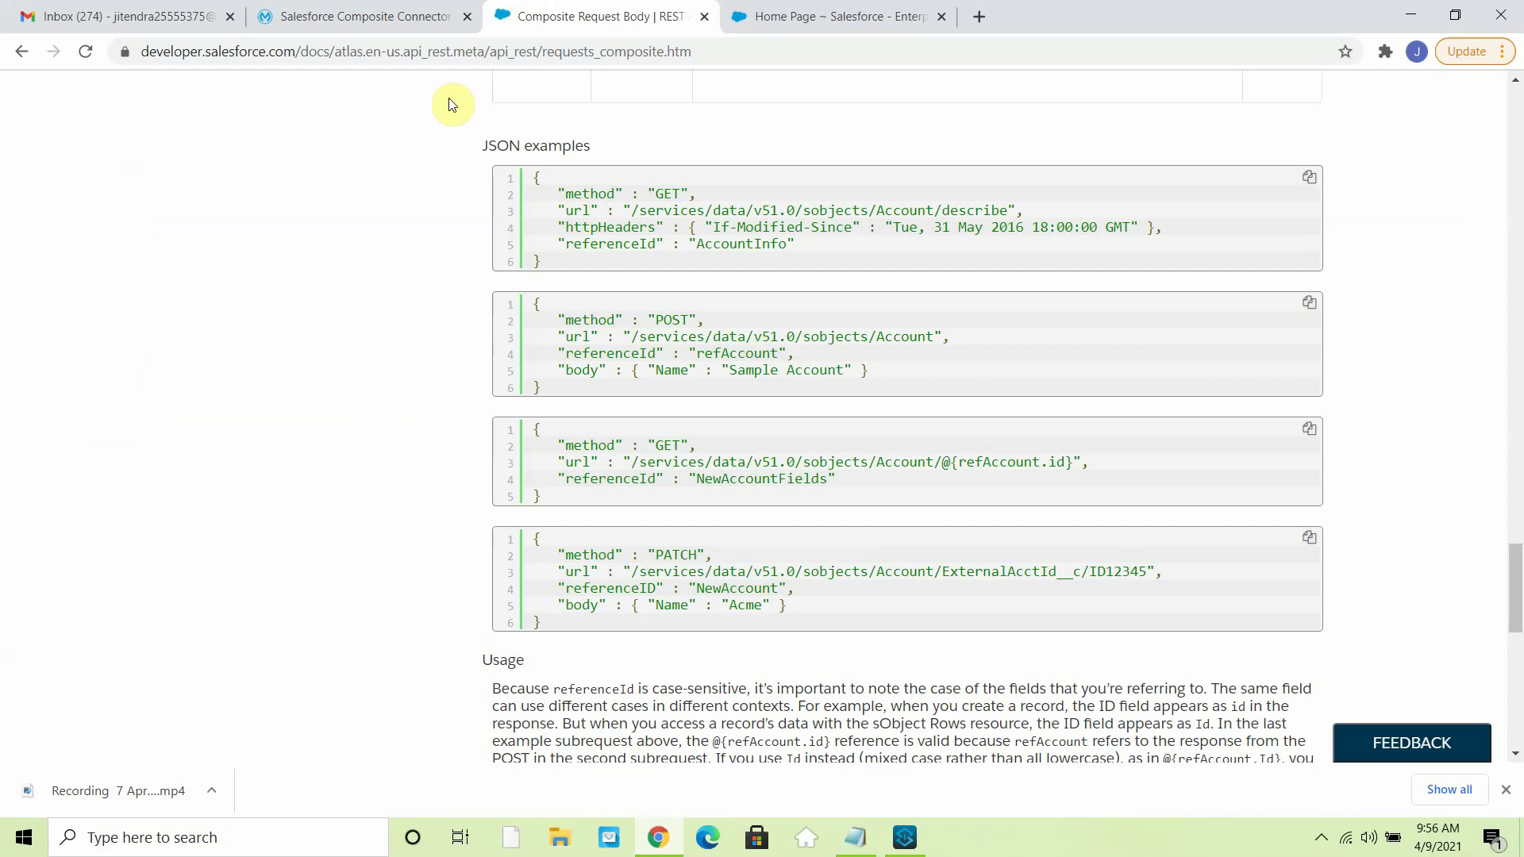
pyautogui.click(347, 16)
pyautogui.scroll(-7, 545, 270)
pyautogui.scroll(-7, 547, 294)
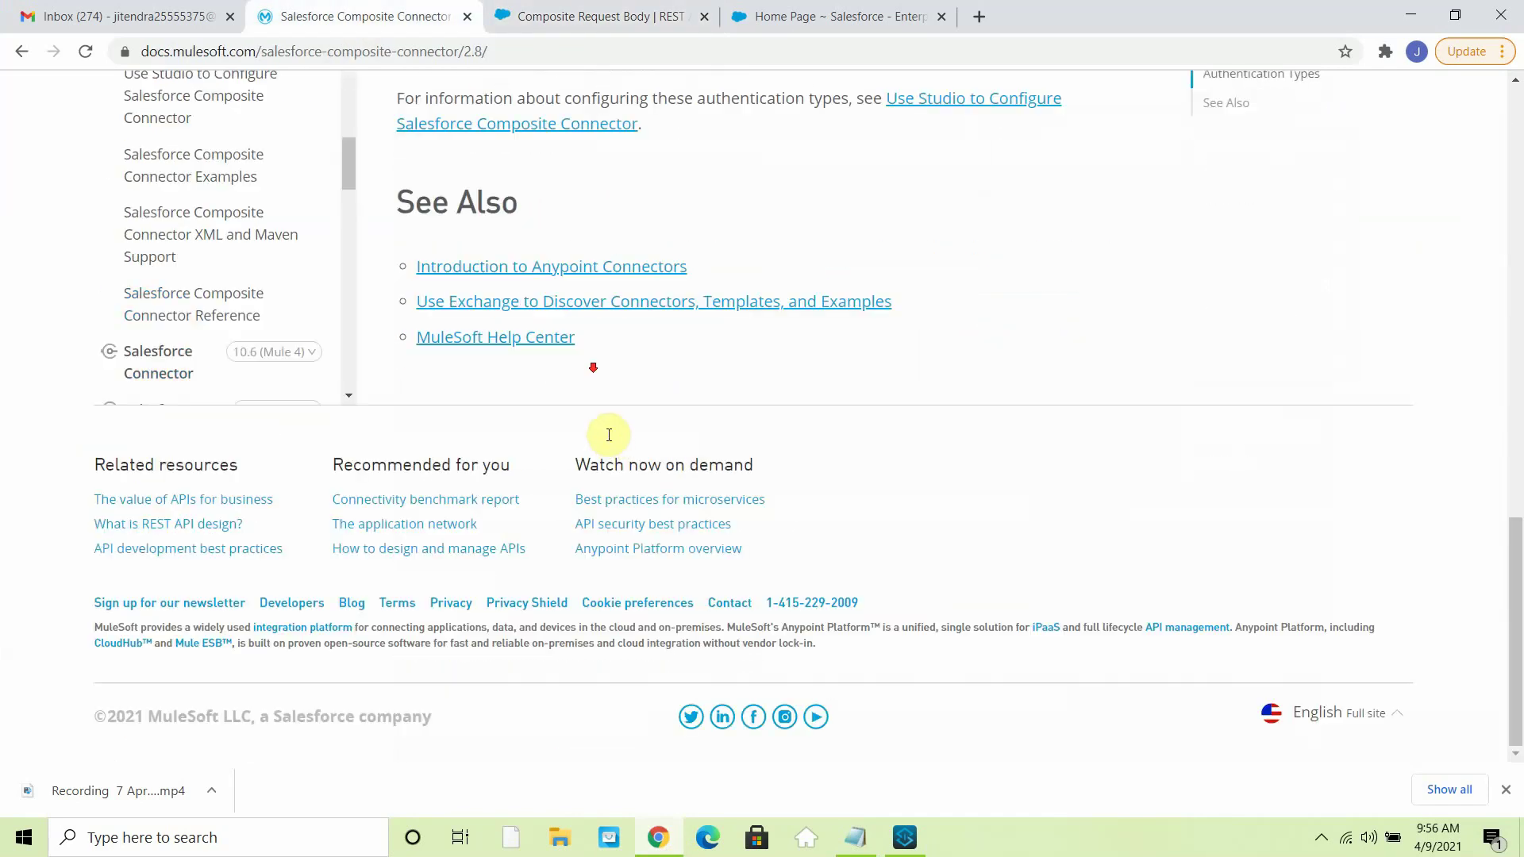
pyautogui.scroll(14, 605, 442)
pyautogui.scroll(3, 607, 442)
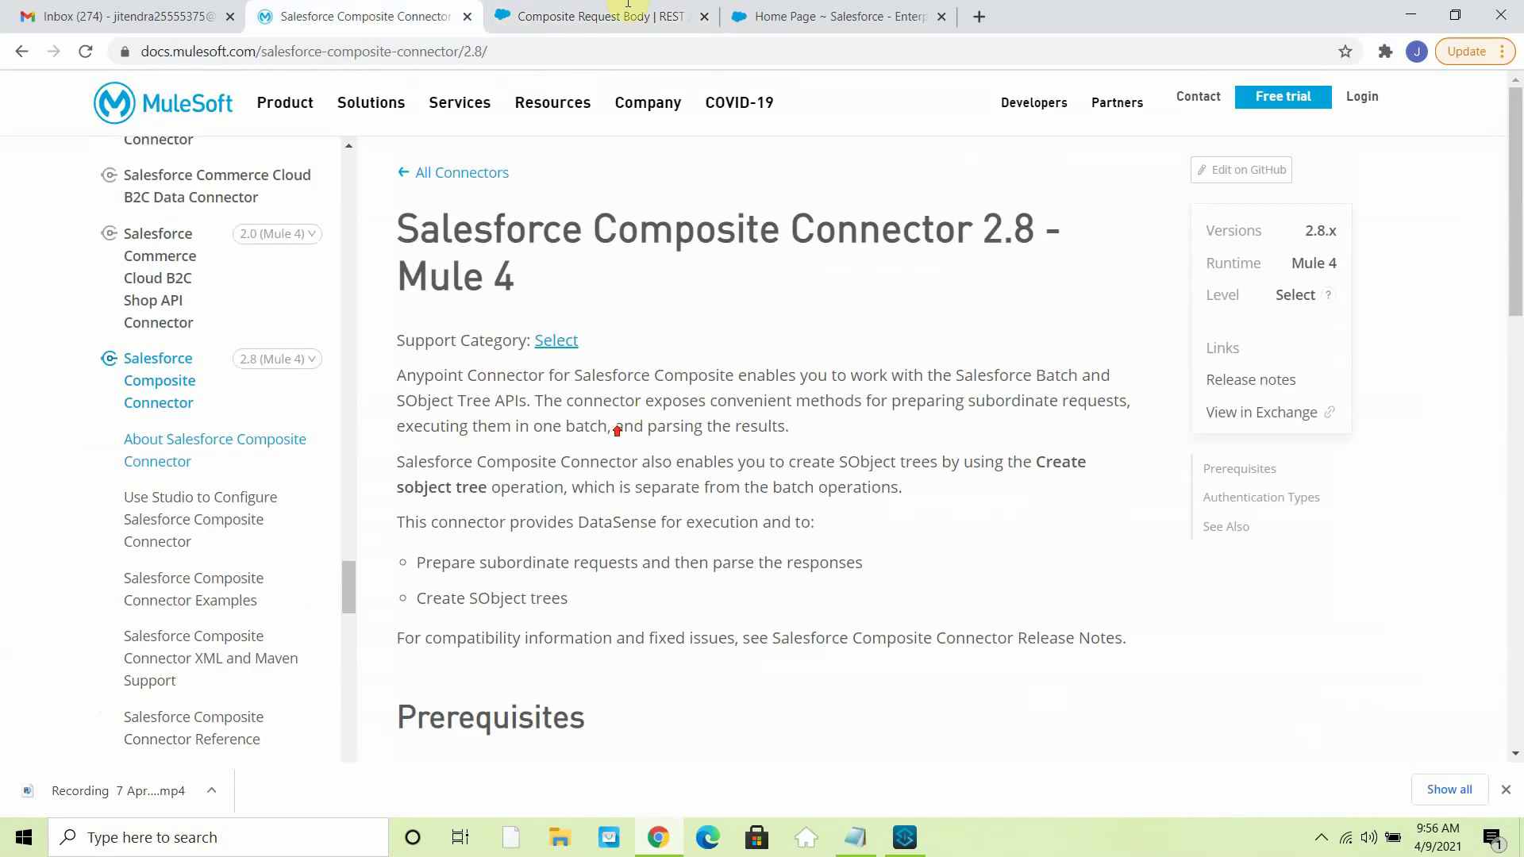
pyautogui.click(601, 16)
pyautogui.scroll(20, 656, 325)
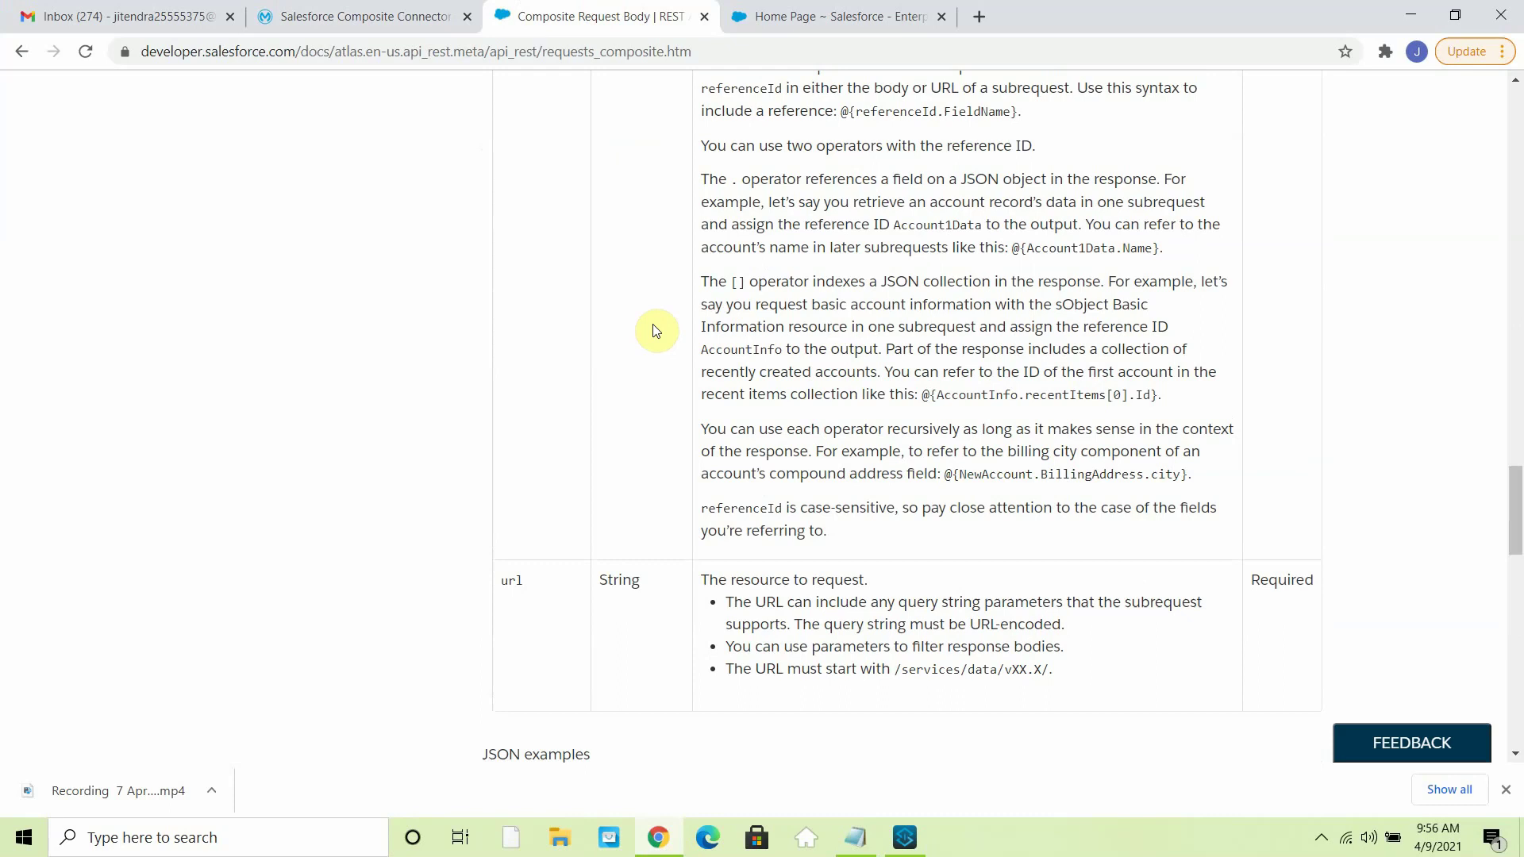
pyautogui.scroll(10, 301, 432)
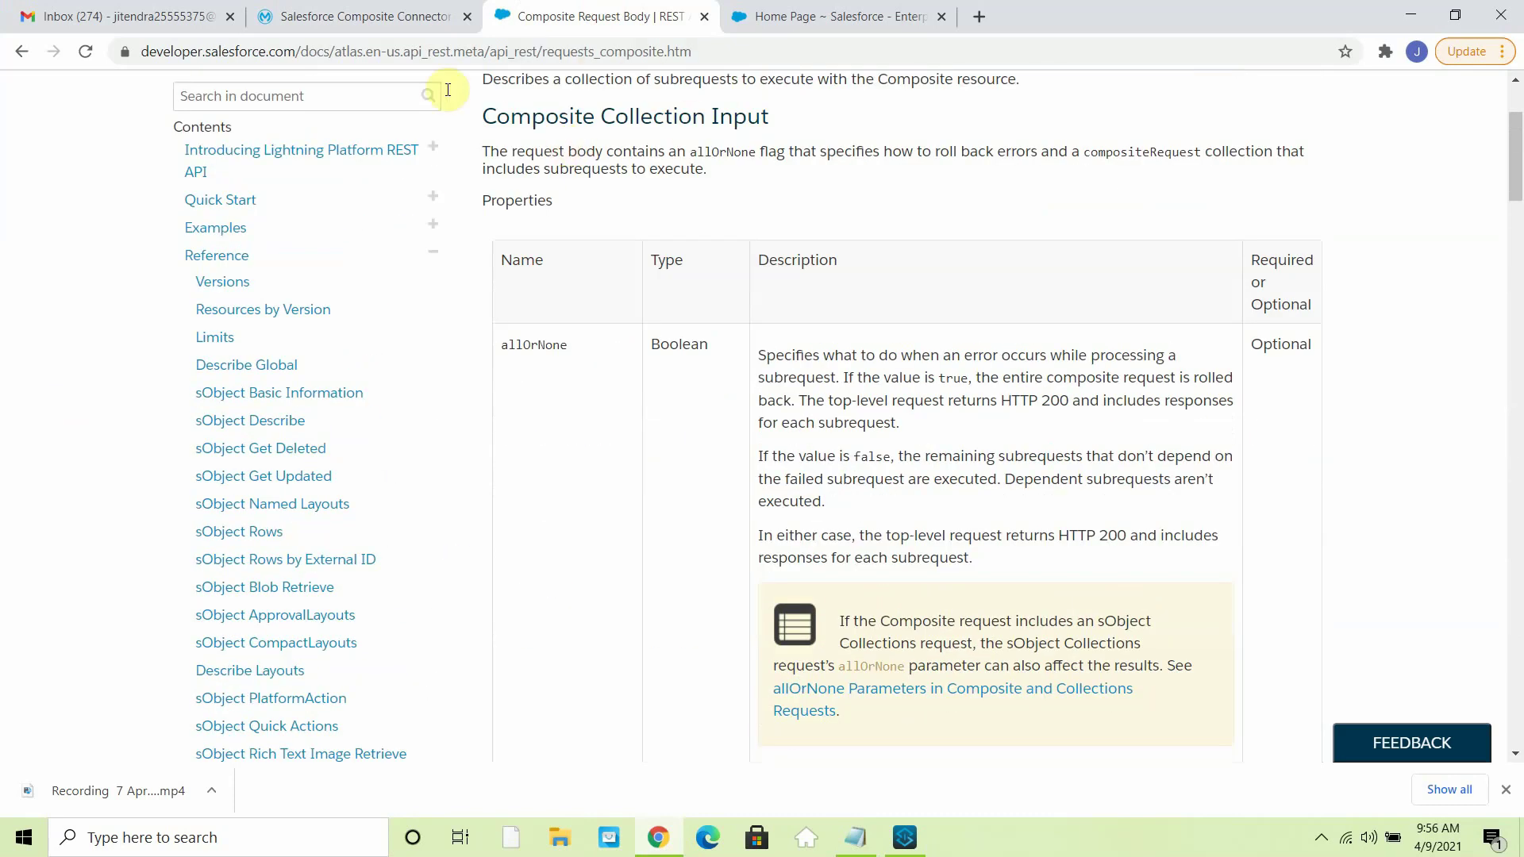
pyautogui.scroll(3, 493, 248)
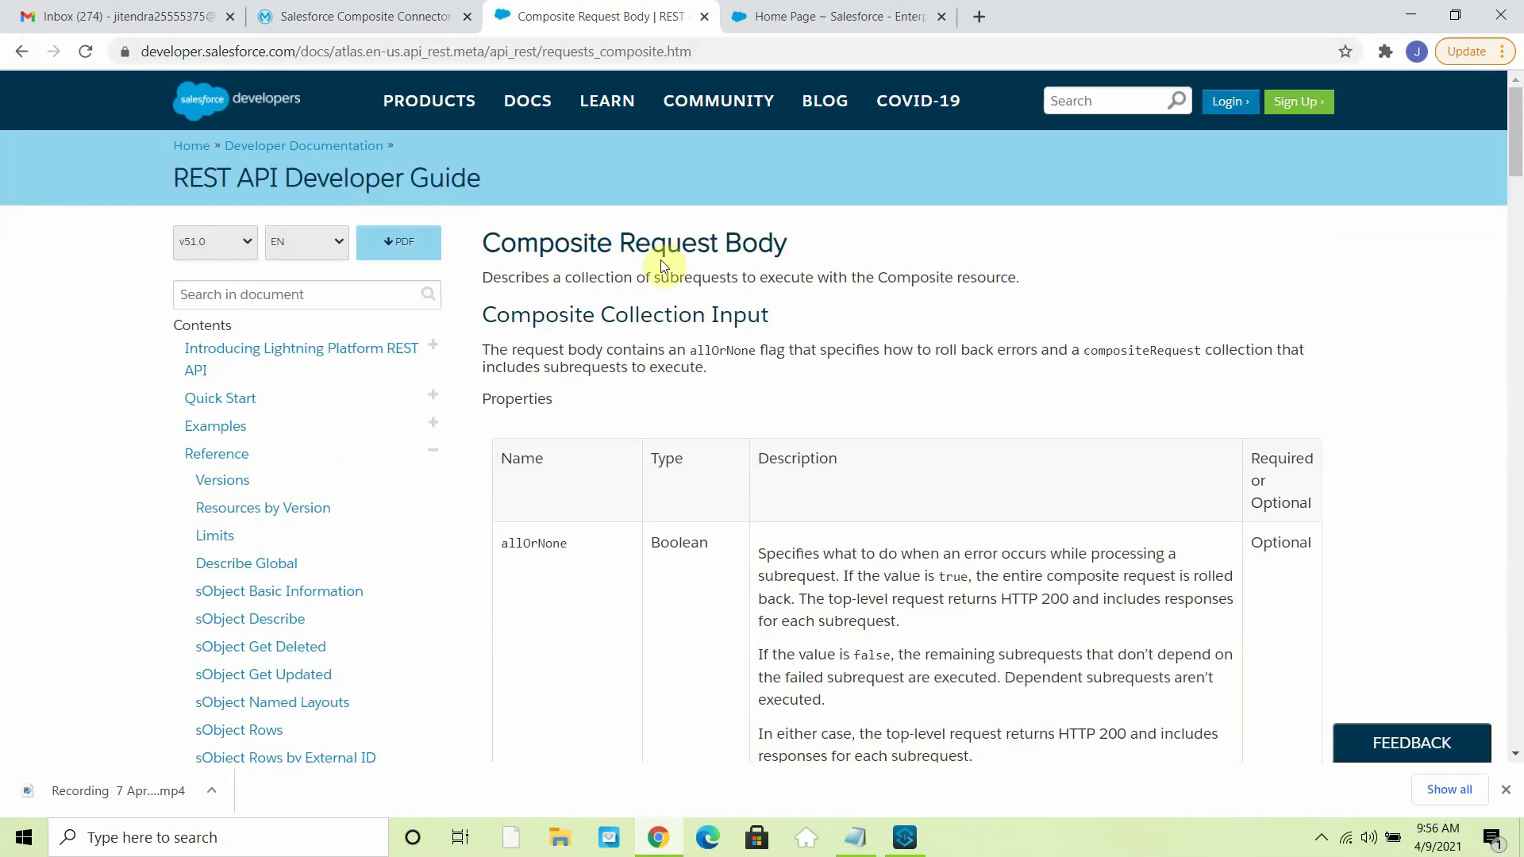
# Return to Anypoint Studio, search Exchange for "salesforce compo", and add the Salesforce Composite Connector version 2.8.0 to the project.
pyautogui.click(908, 843)
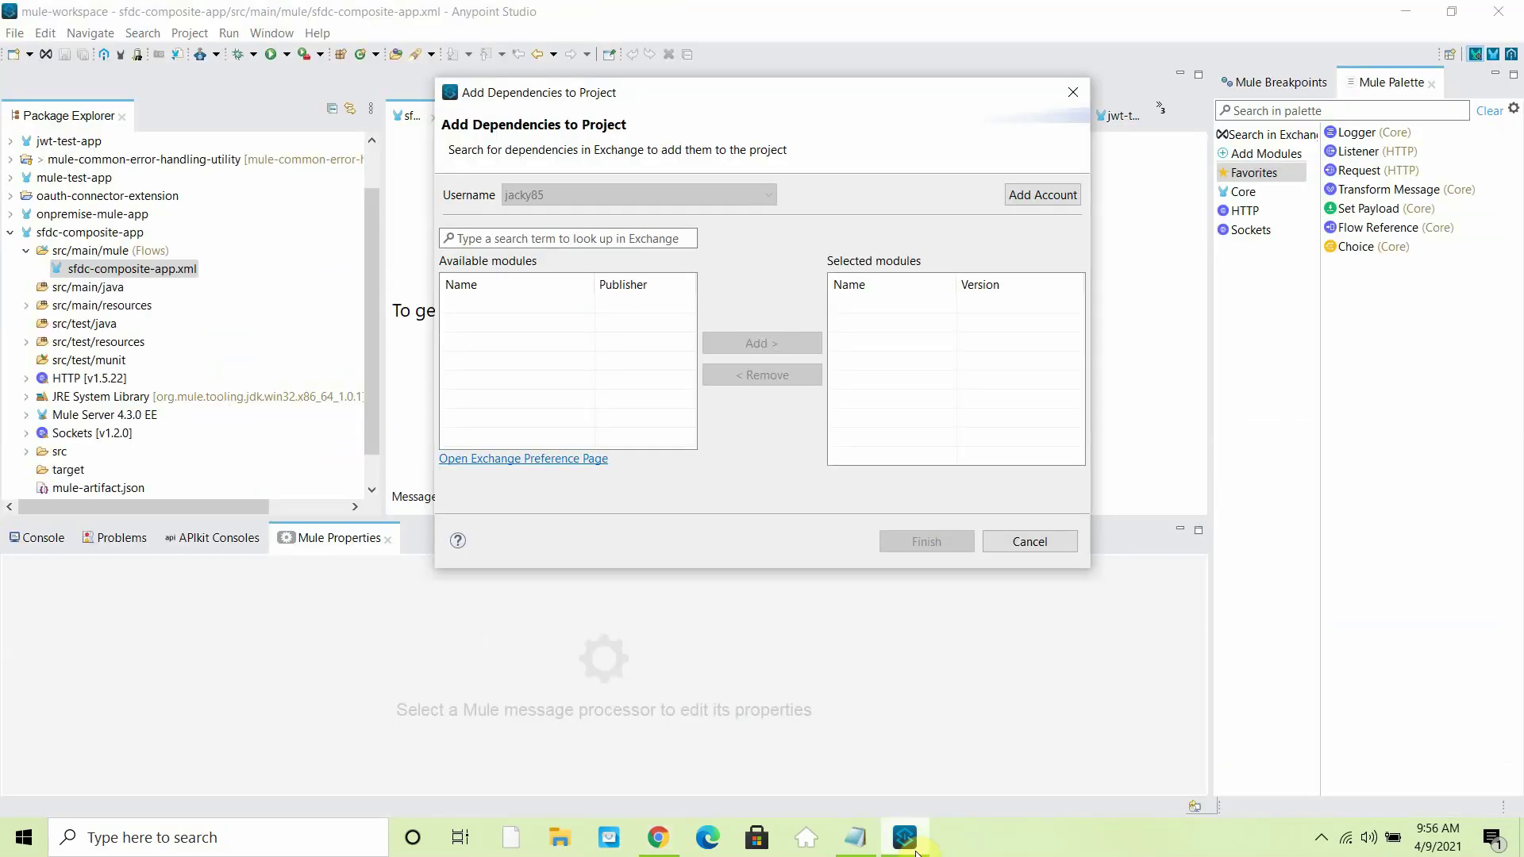
pyautogui.click(517, 239)
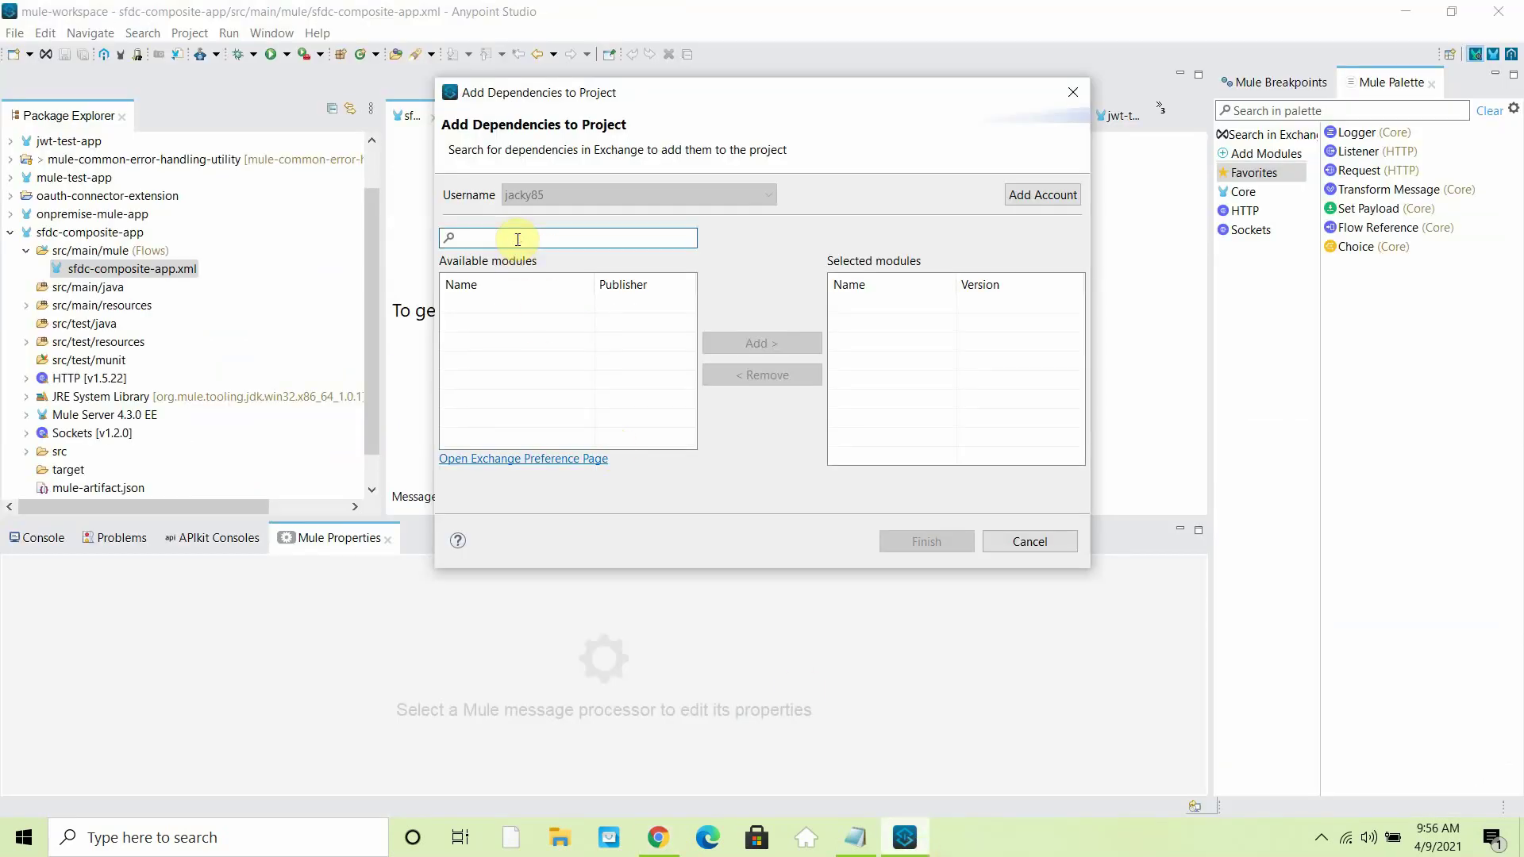
pyautogui.write('salesforce compods')
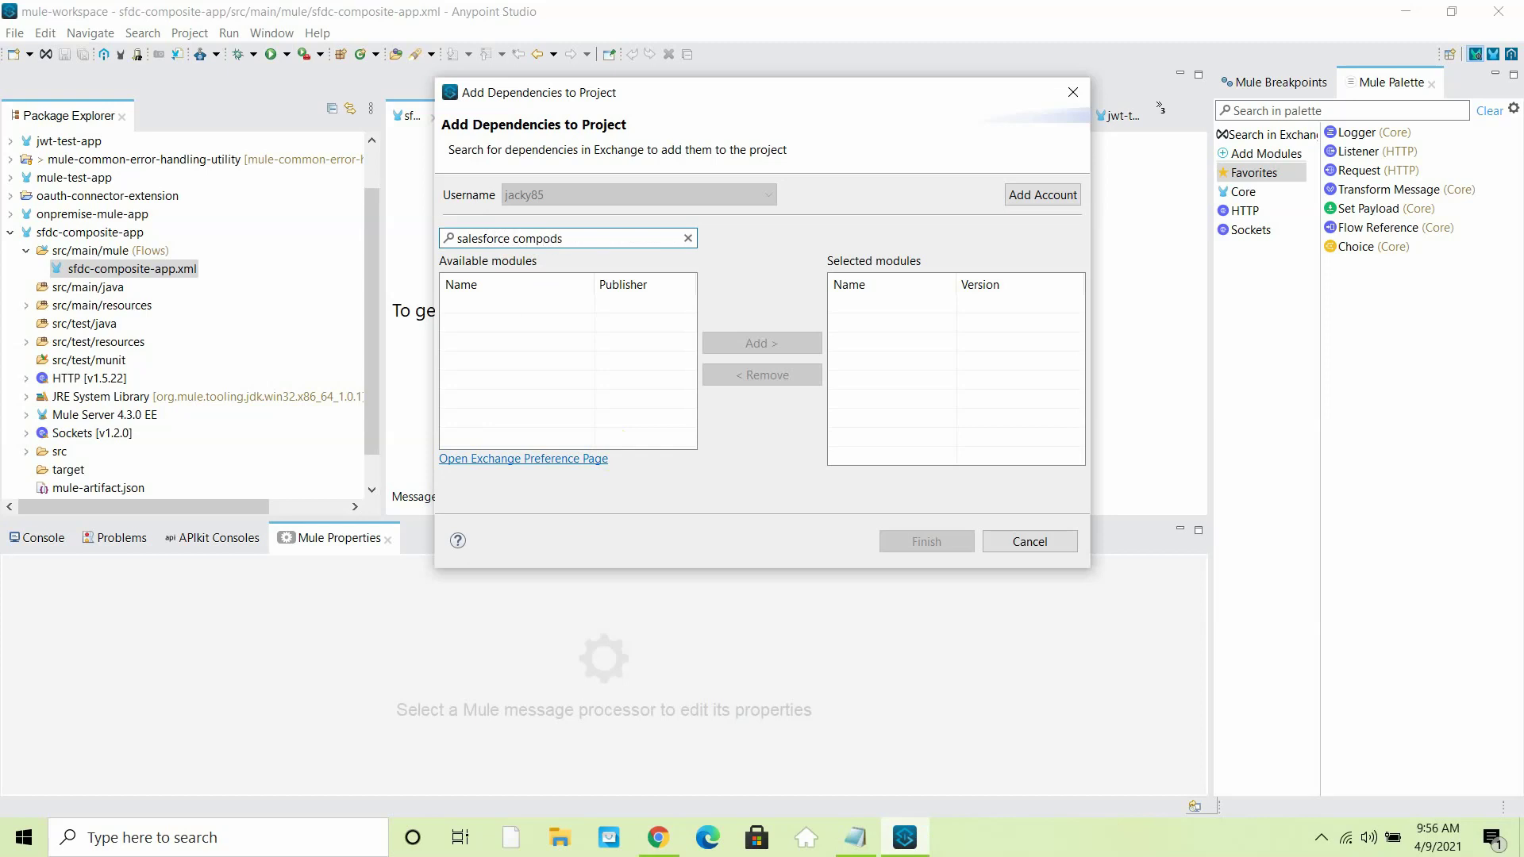
pyautogui.press('Return')
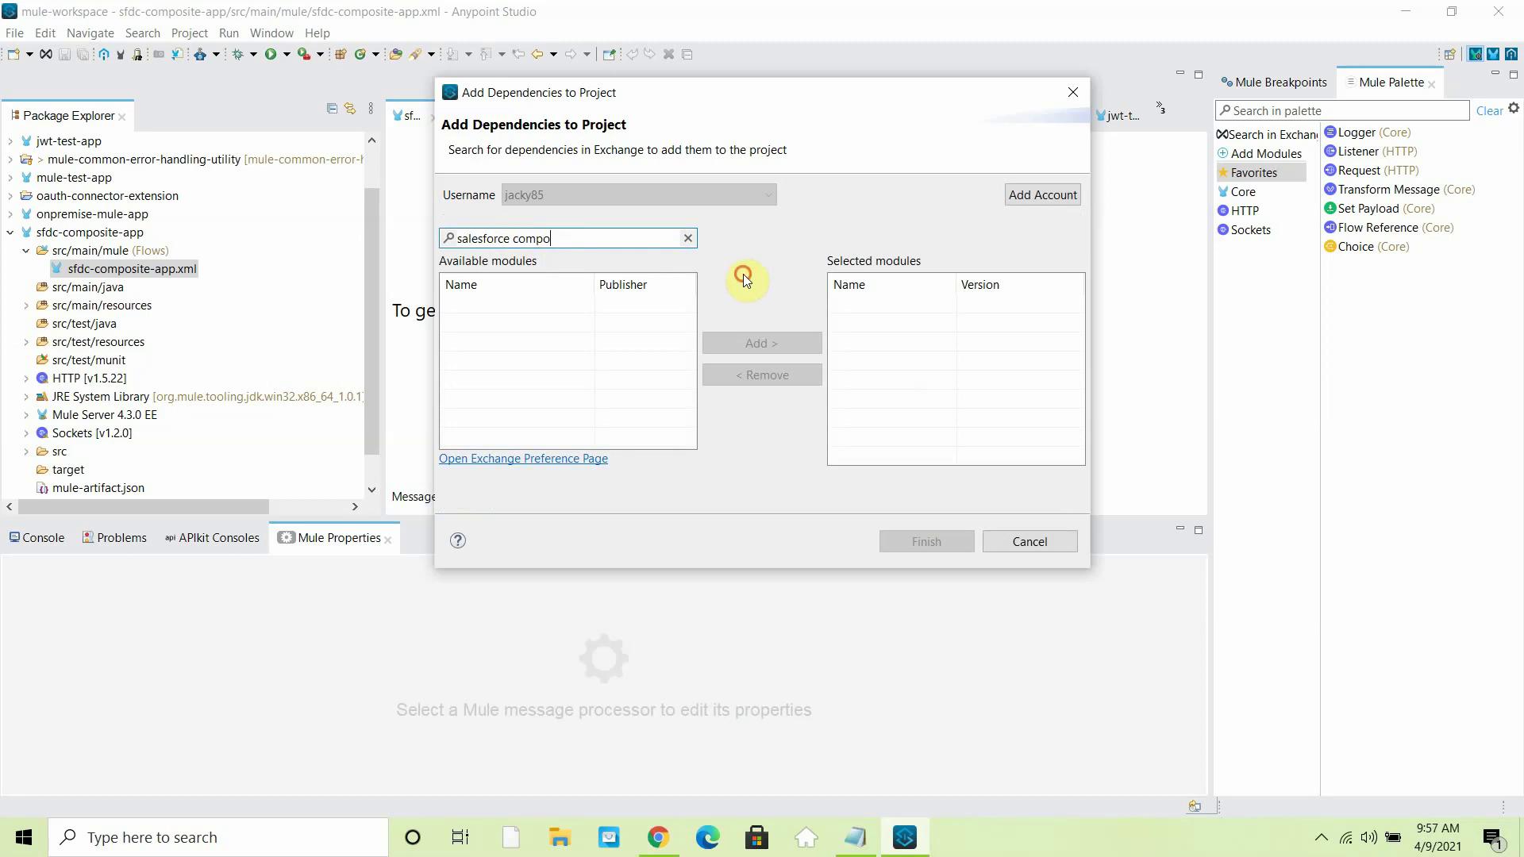
pyautogui.press('Return')
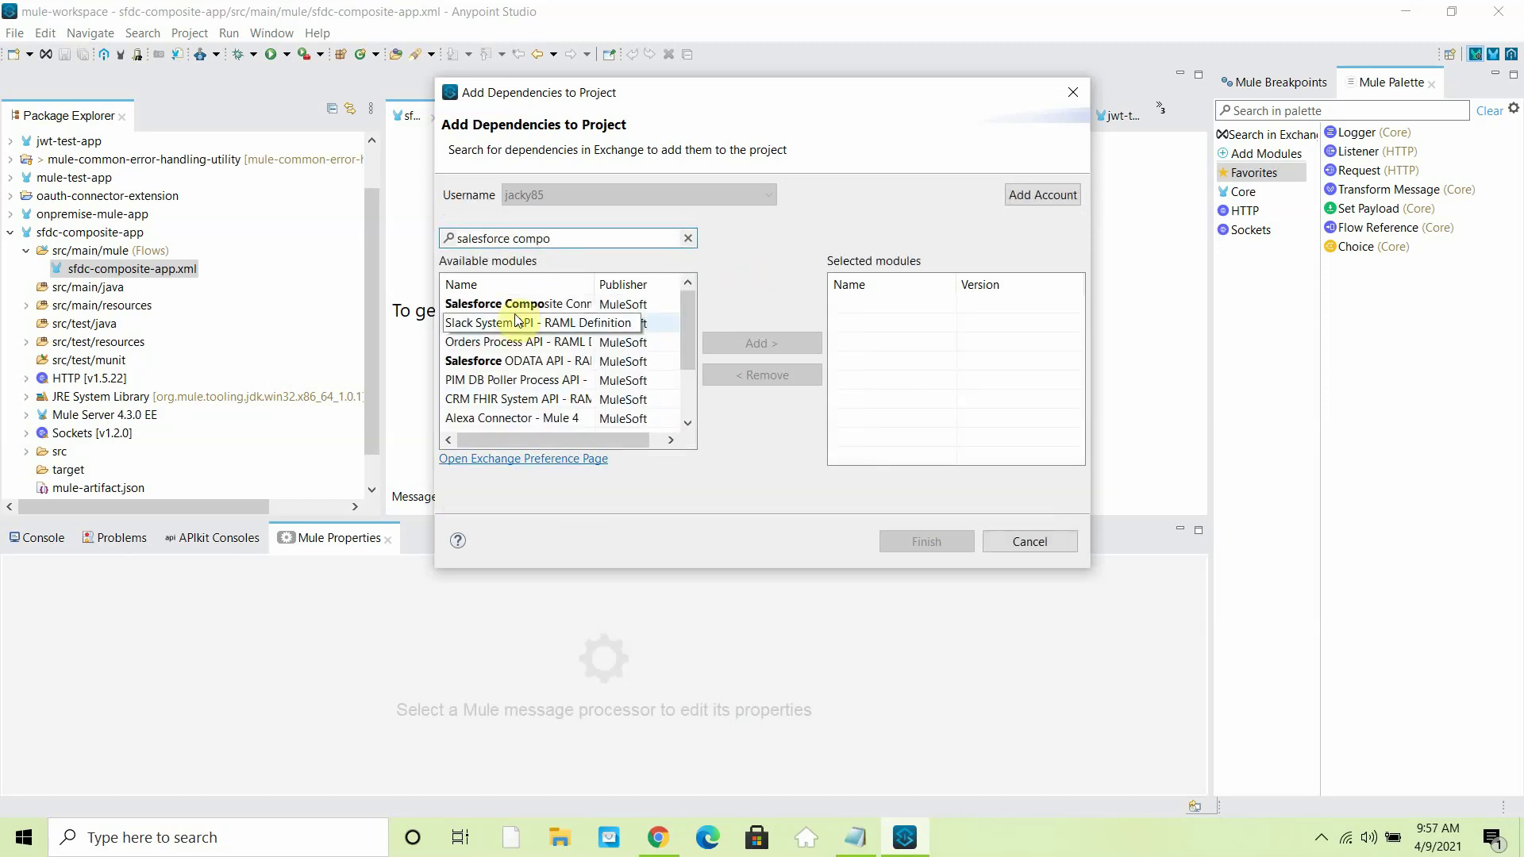
pyautogui.click(511, 304)
pyautogui.click(781, 344)
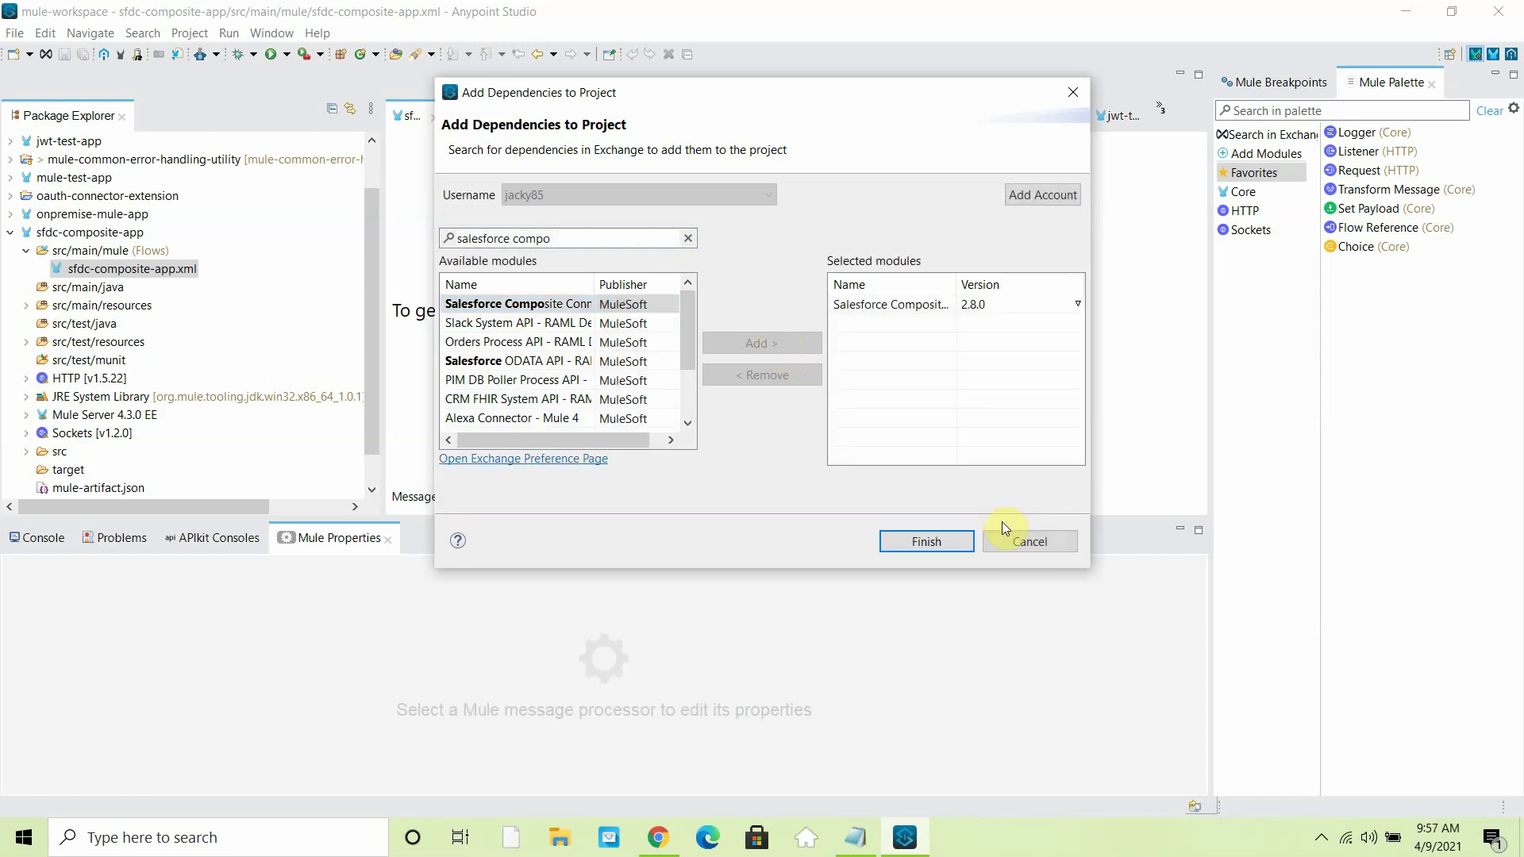
pyautogui.click(964, 540)
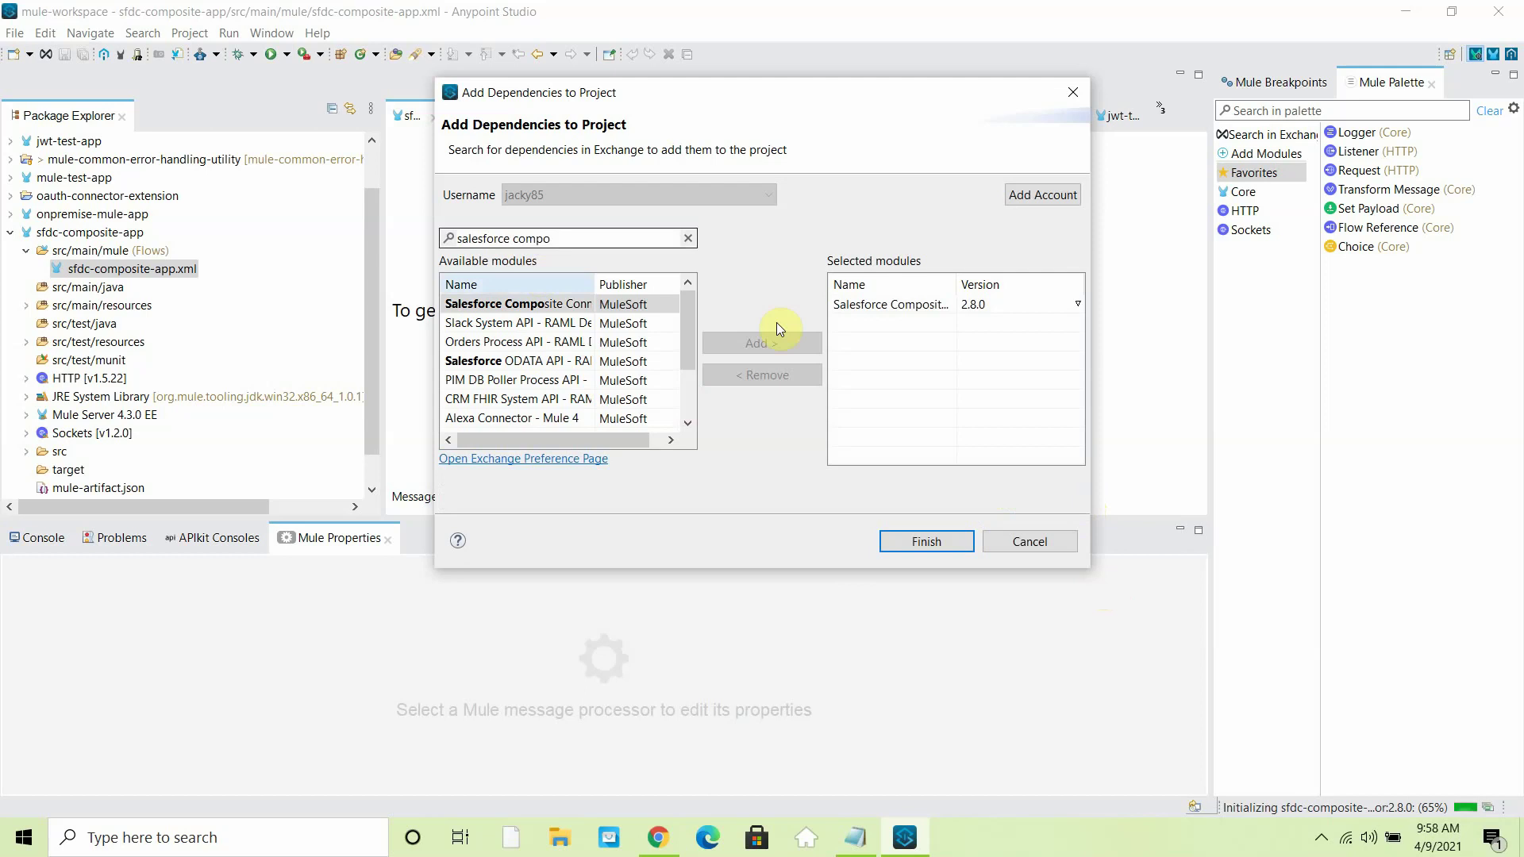
pyautogui.click(925, 546)
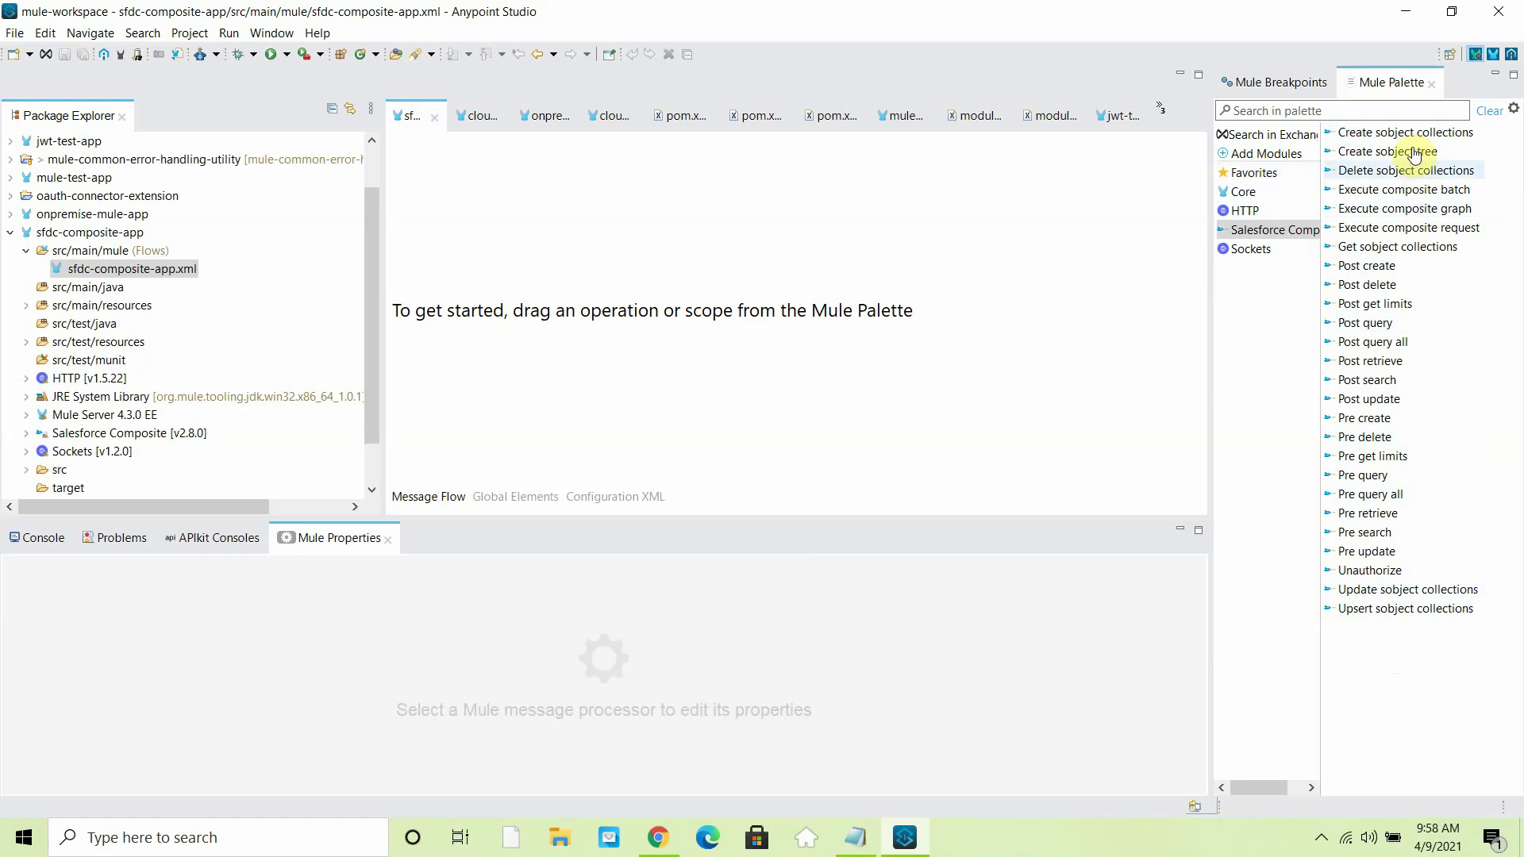
# Create a Salesforce Composite Config global element and set its connection to OAuth Username Password.
pyautogui.click(522, 502)
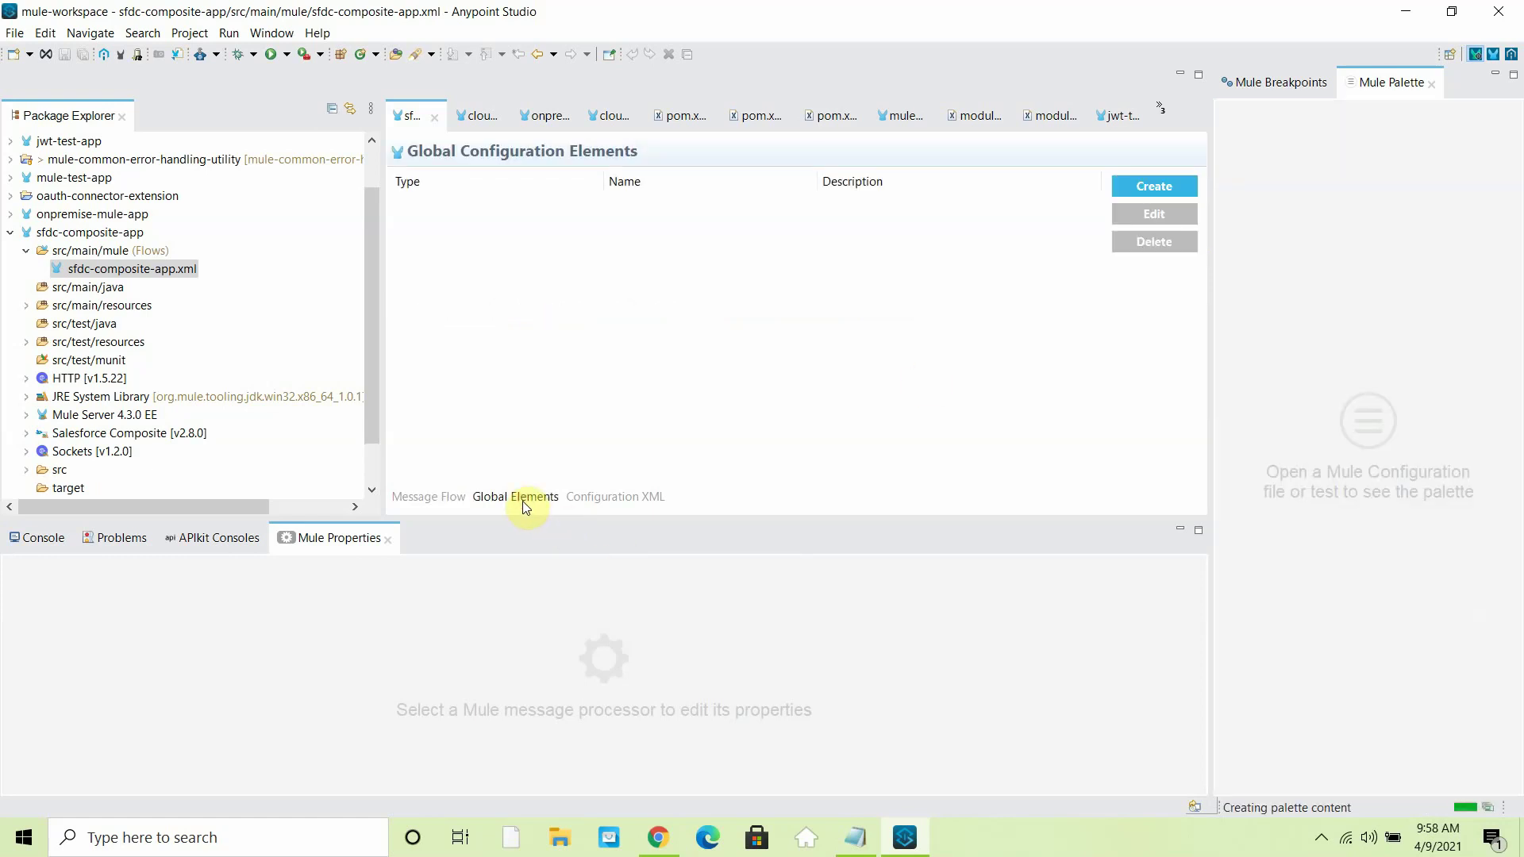
pyautogui.click(1153, 188)
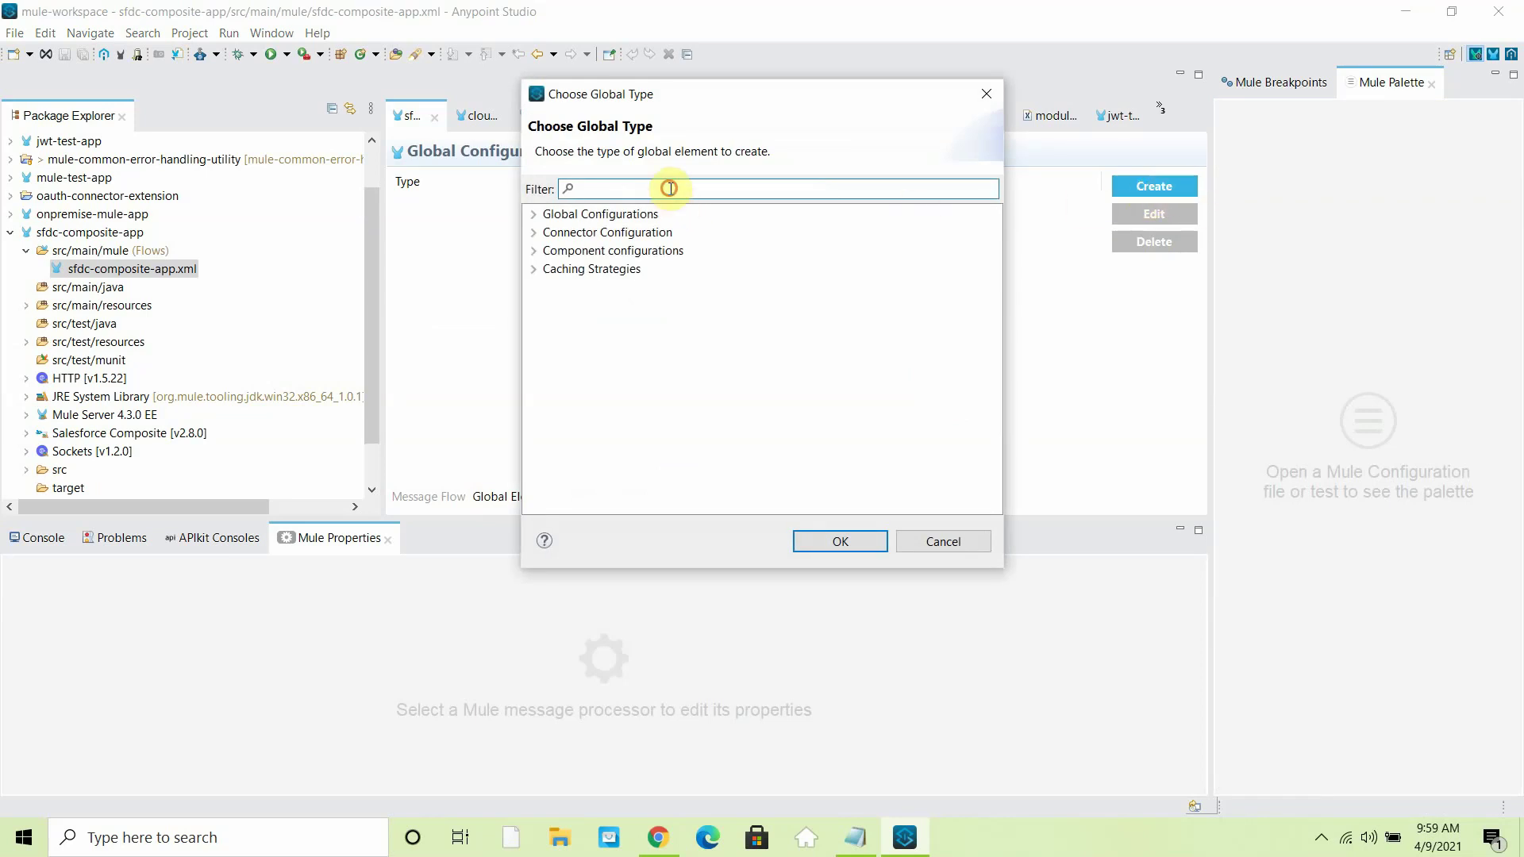
pyautogui.write('sale')
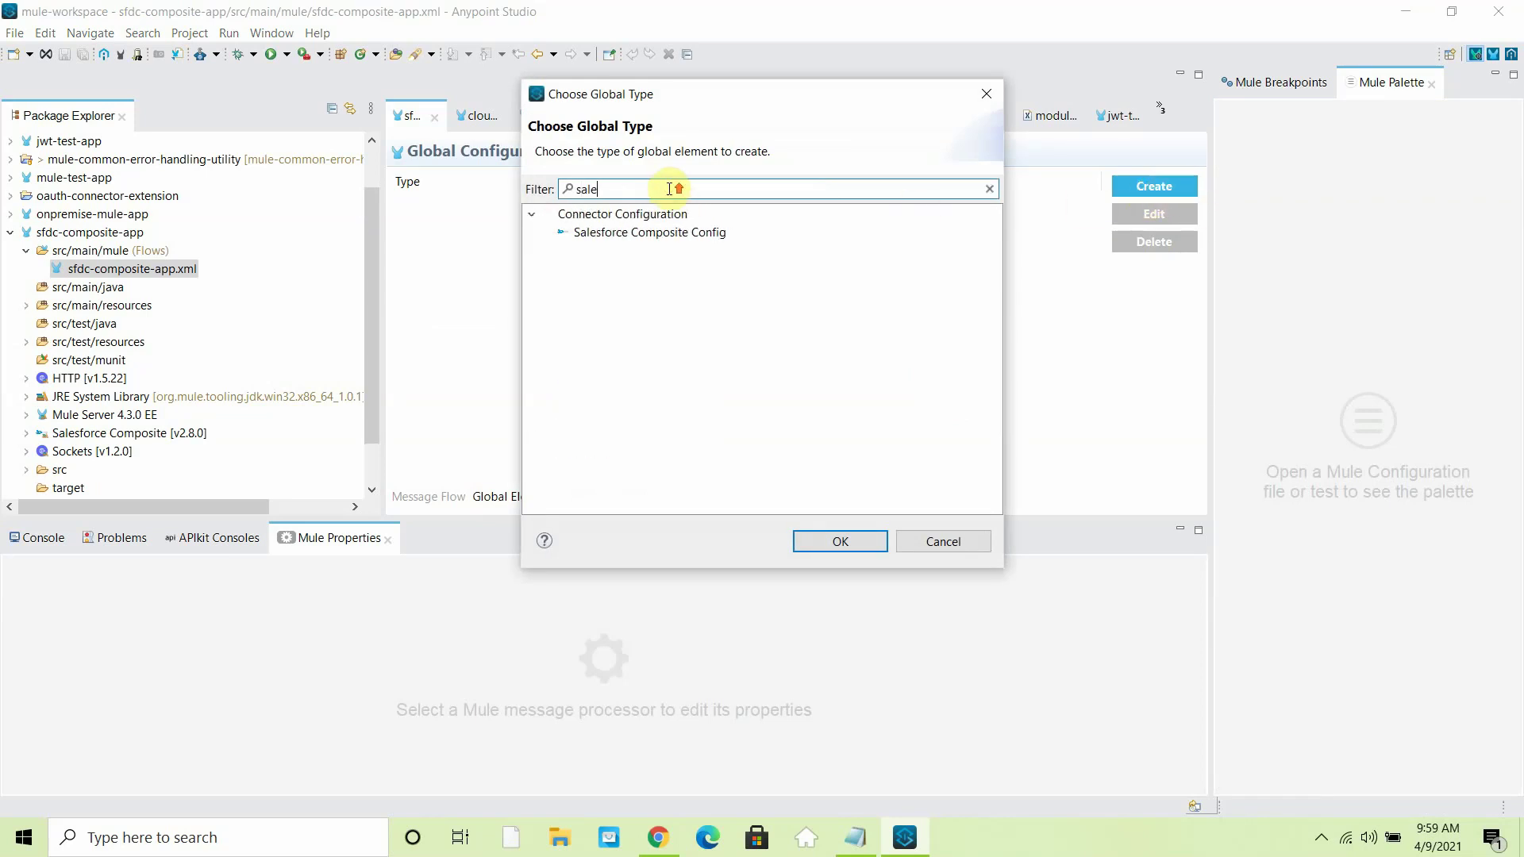
pyautogui.doubleClick(662, 234)
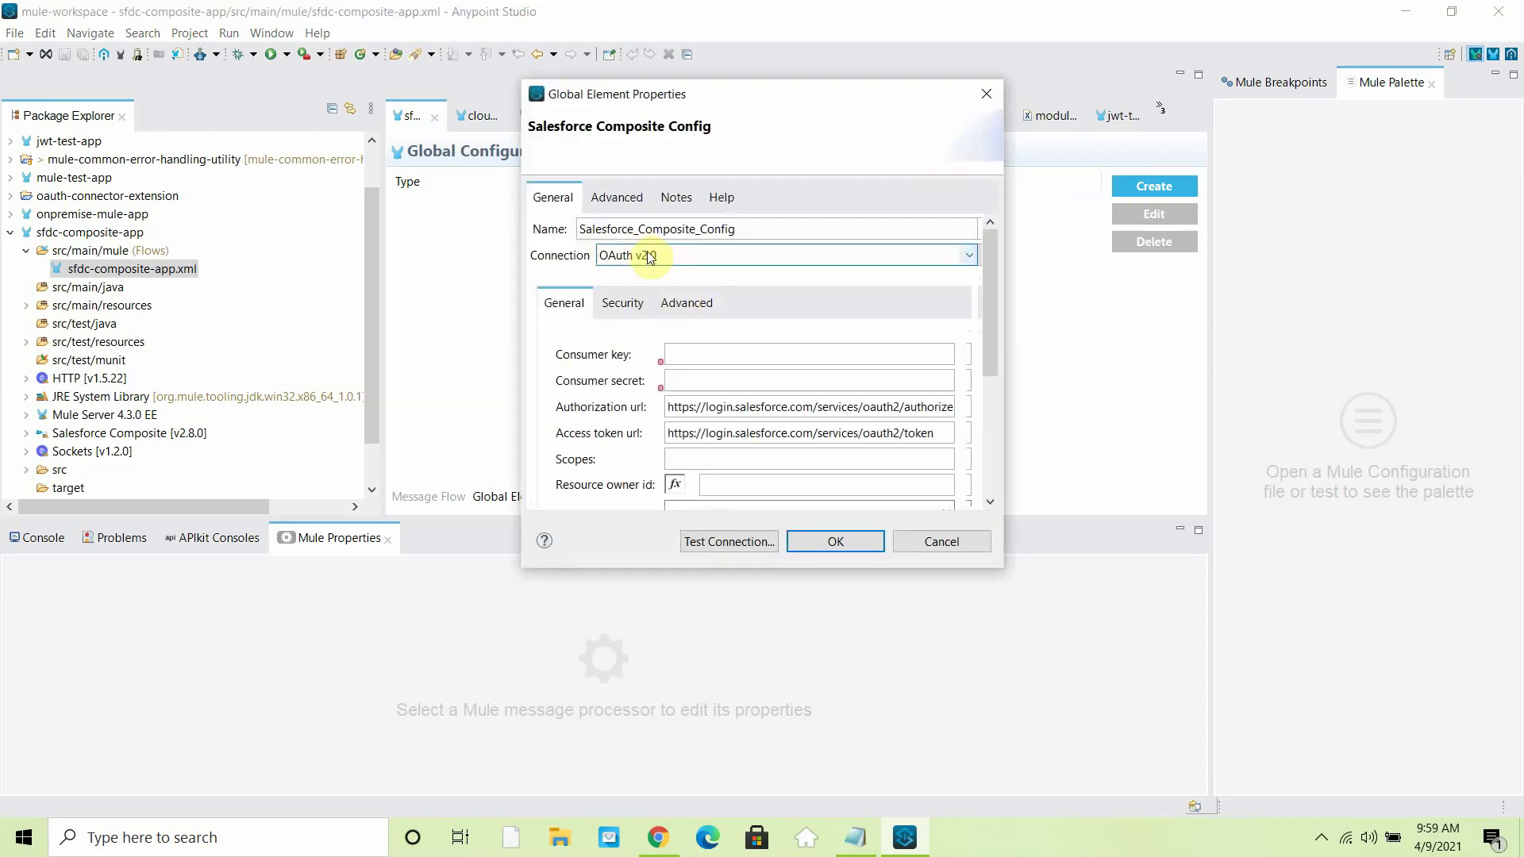
pyautogui.click(645, 253)
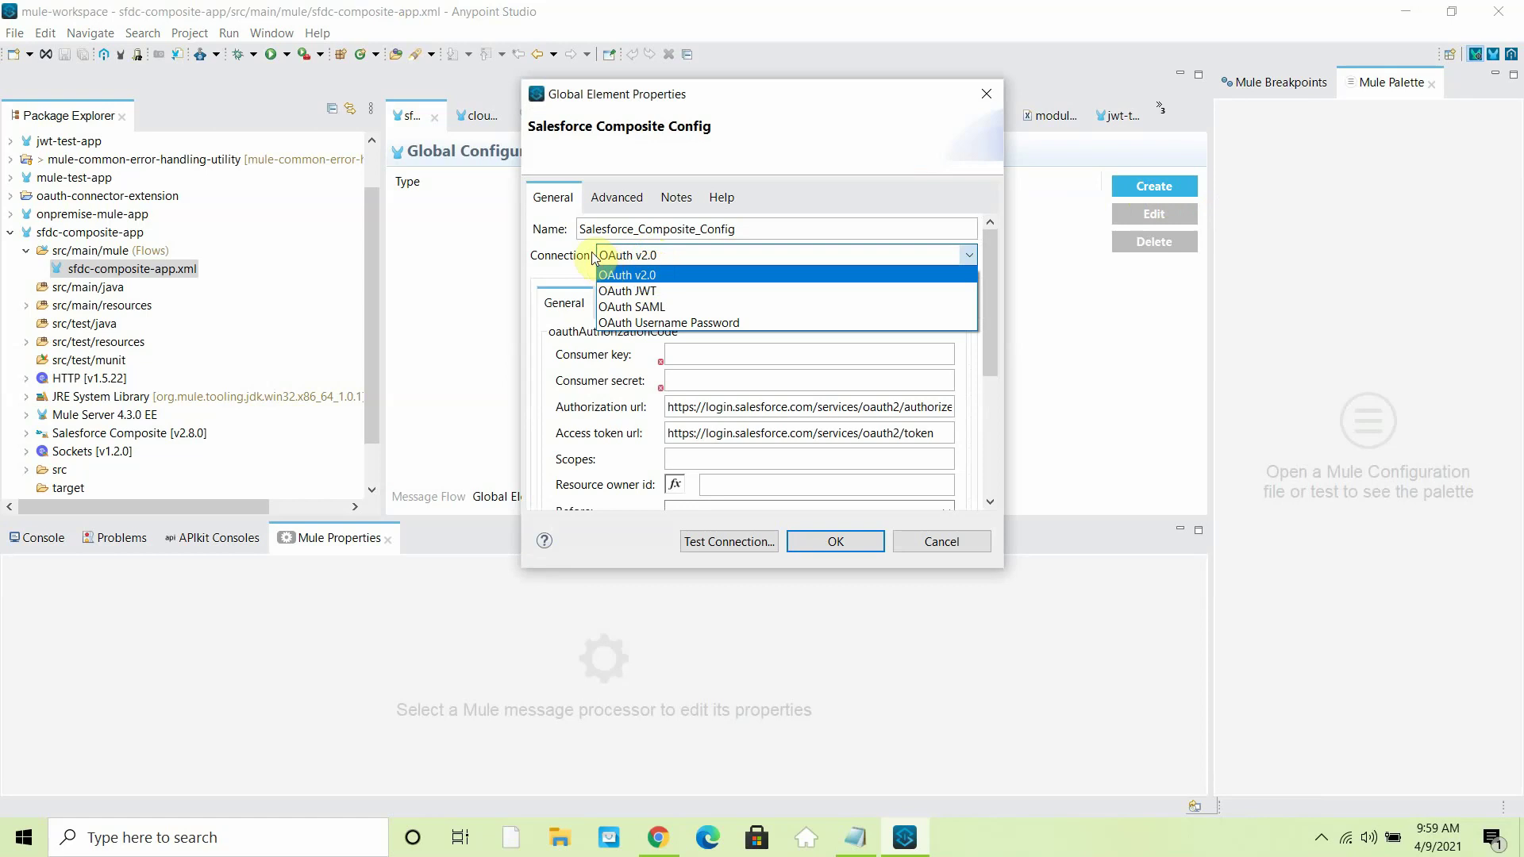
pyautogui.click(675, 322)
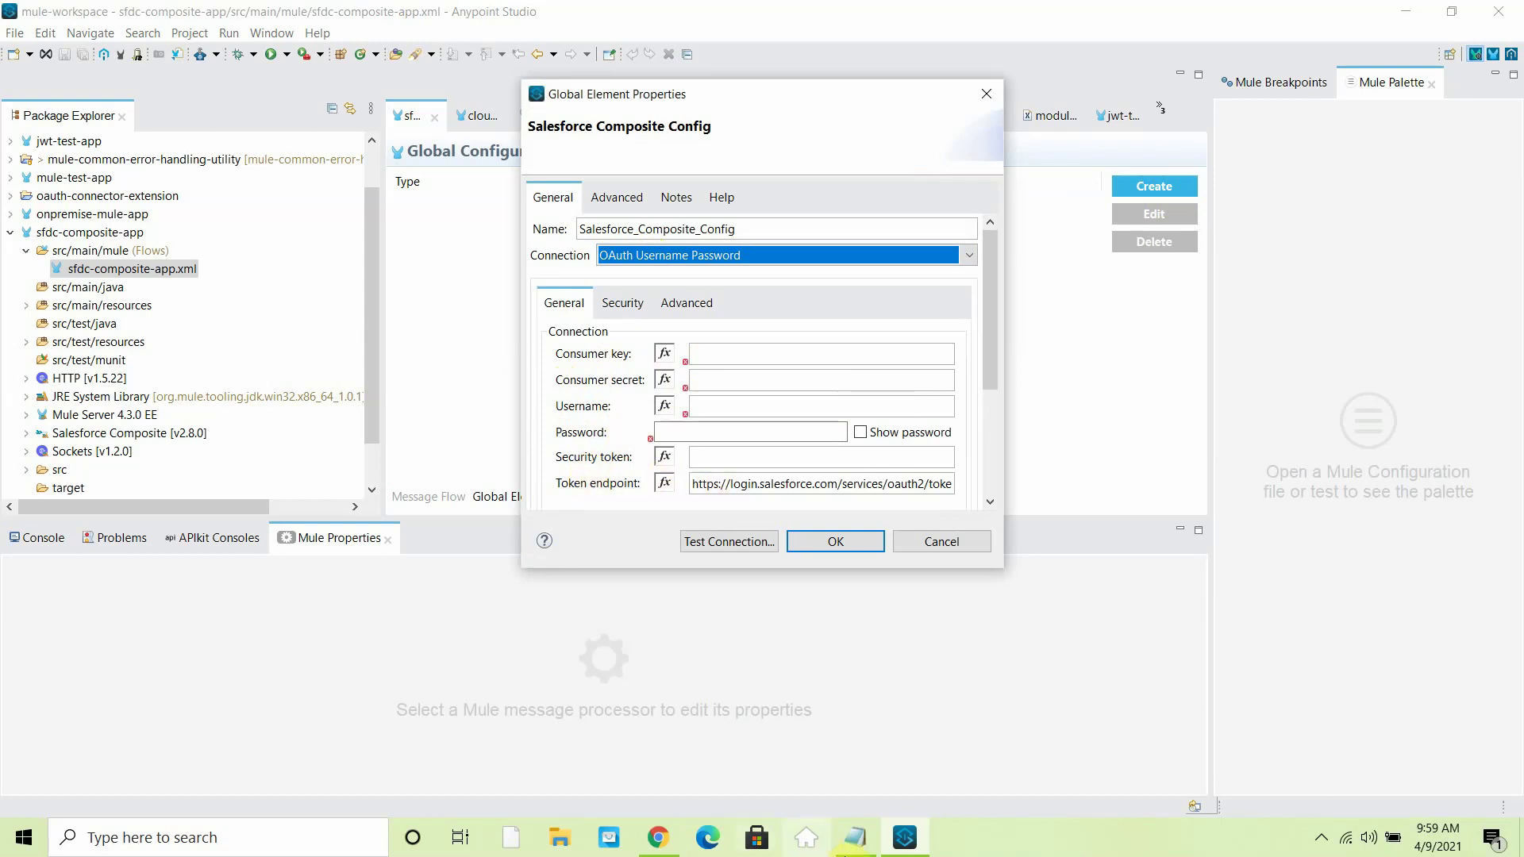
# Switch to Chrome and open the Apps page under Build > Create in Salesforce Setup, at its Connected Apps list.
pyautogui.click(659, 837)
pyautogui.click(391, 9)
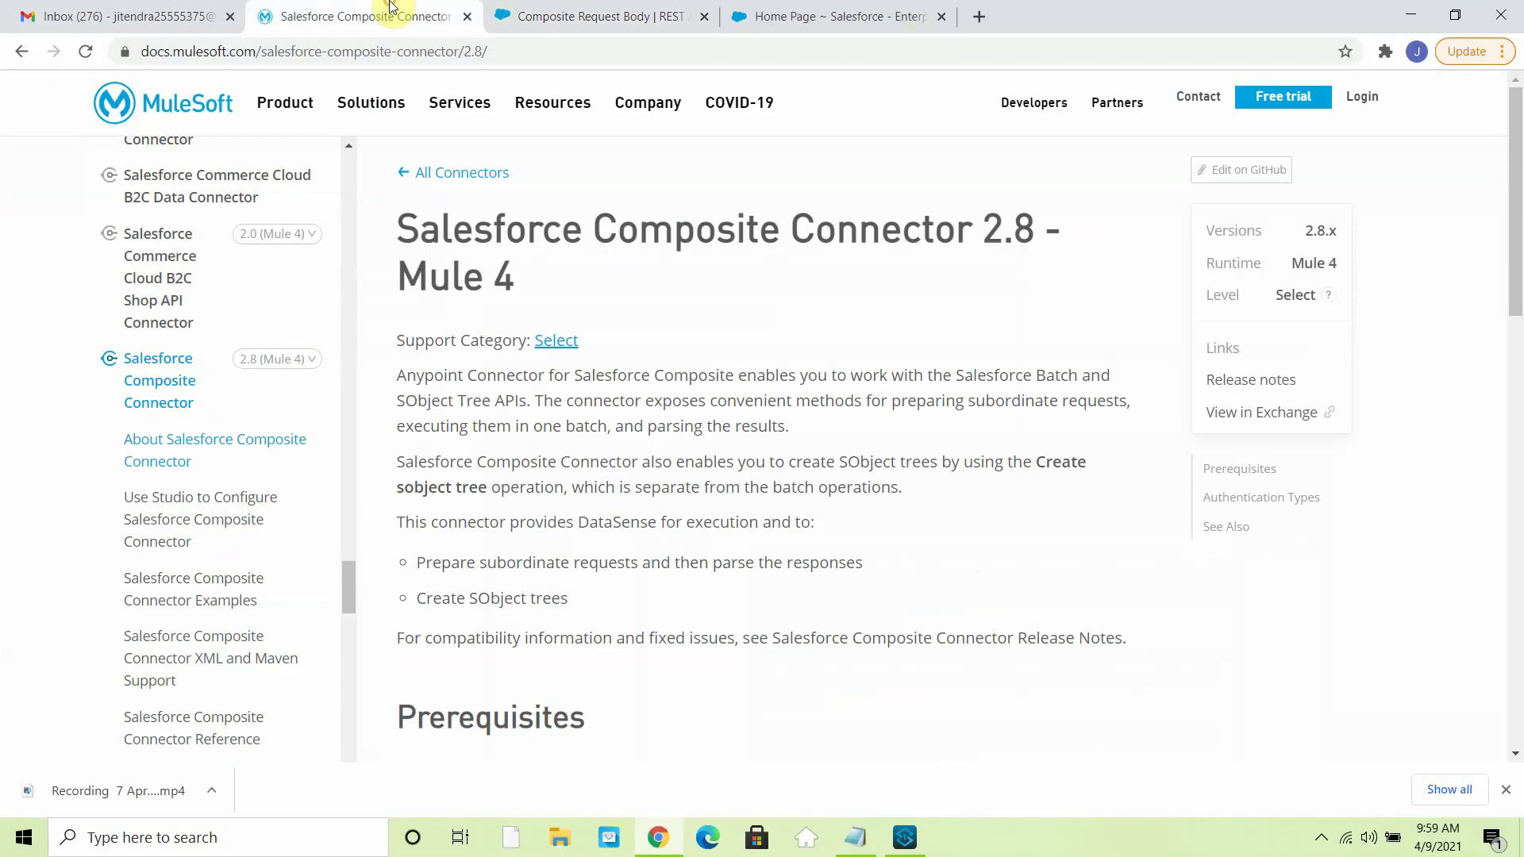
pyautogui.click(781, 16)
pyautogui.scroll(-6, 96, 534)
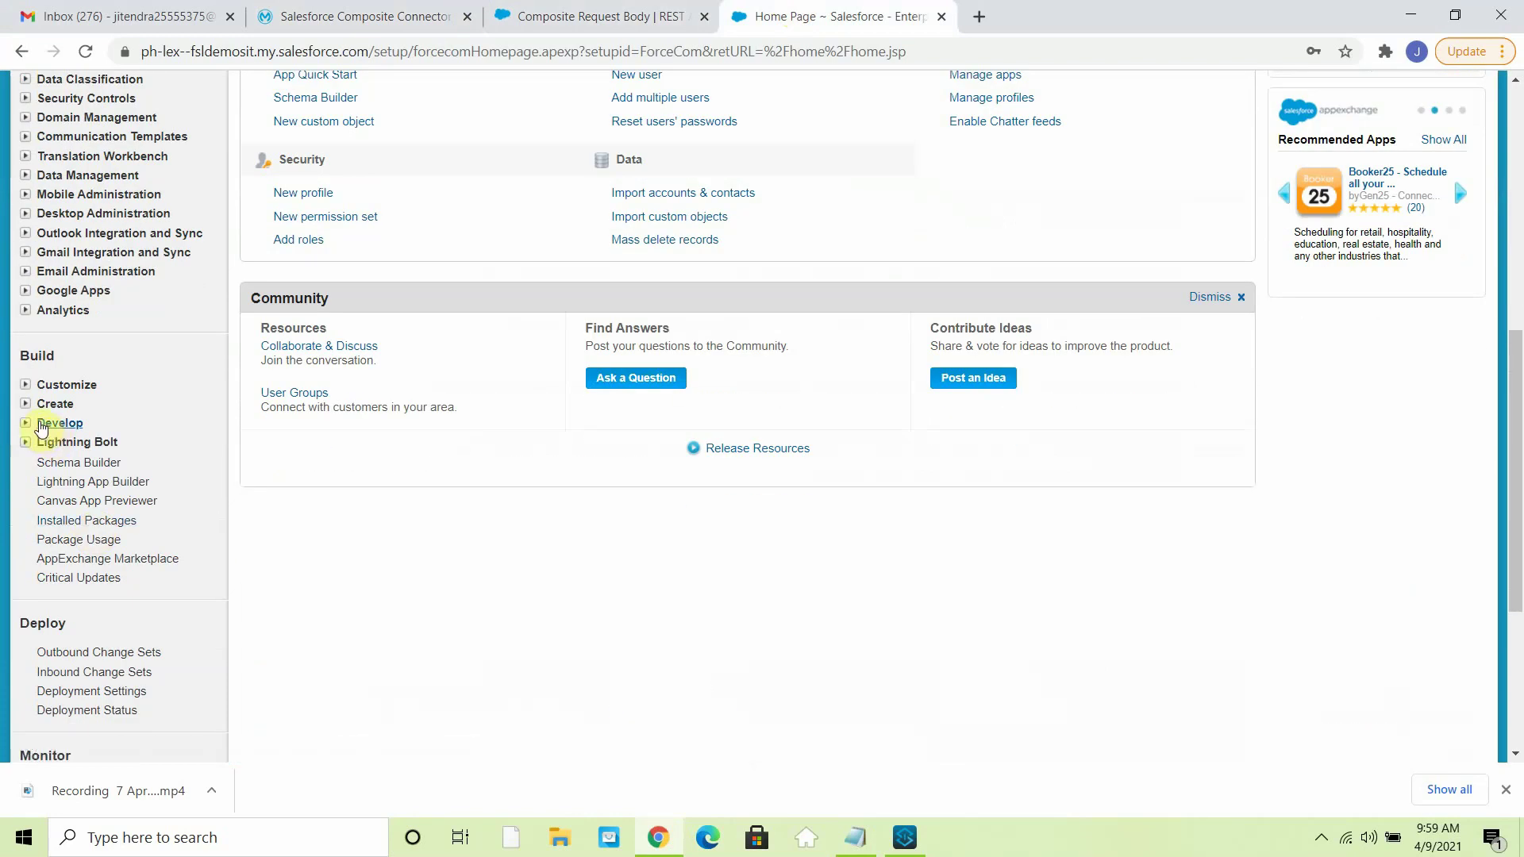
pyautogui.click(29, 404)
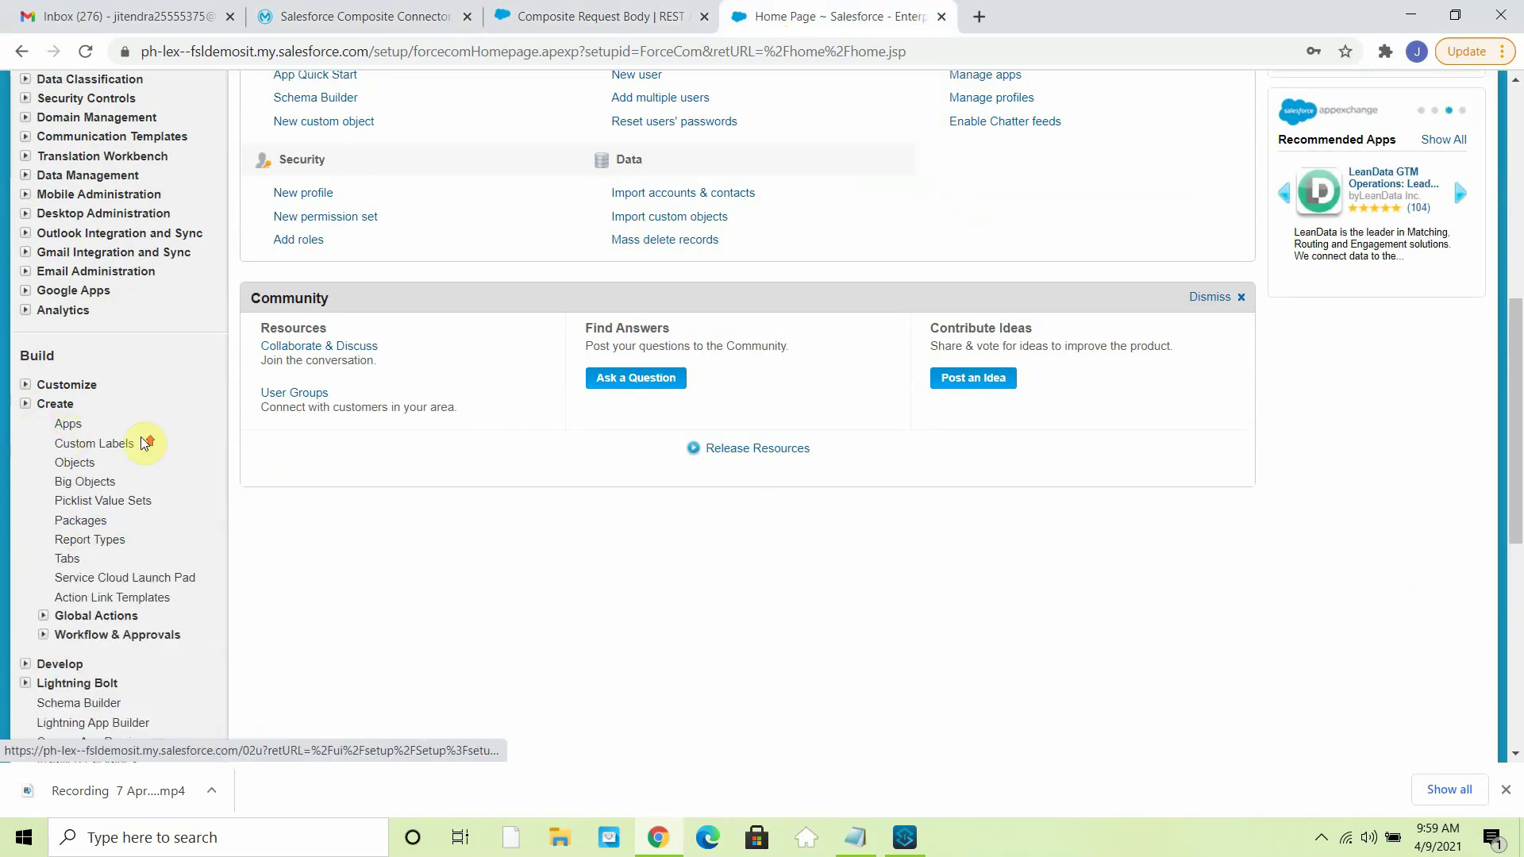
pyautogui.scroll(8, 143, 435)
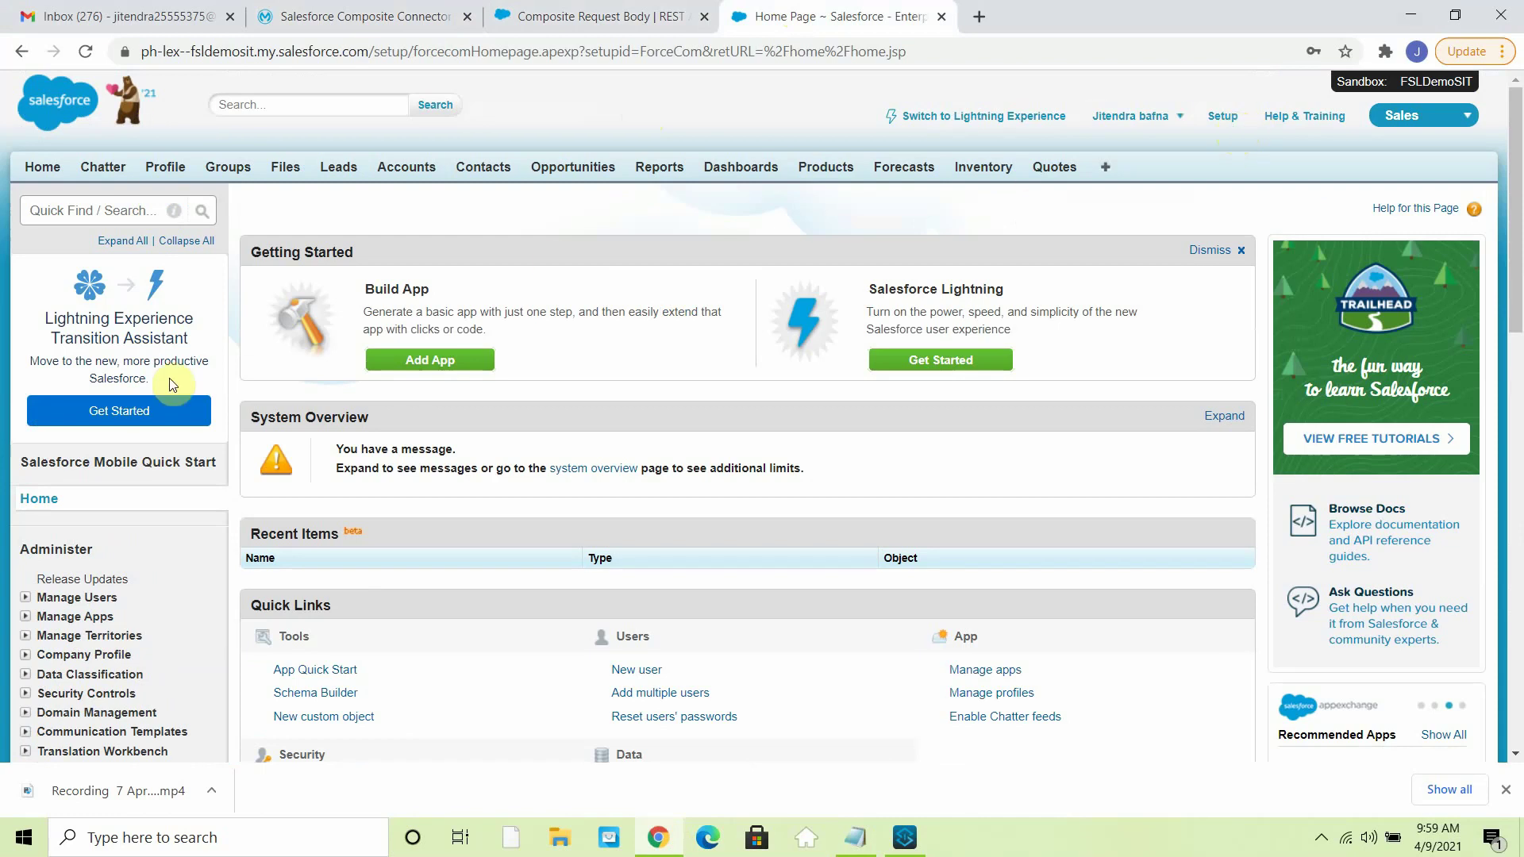
pyautogui.scroll(-8, 177, 503)
pyautogui.click(68, 229)
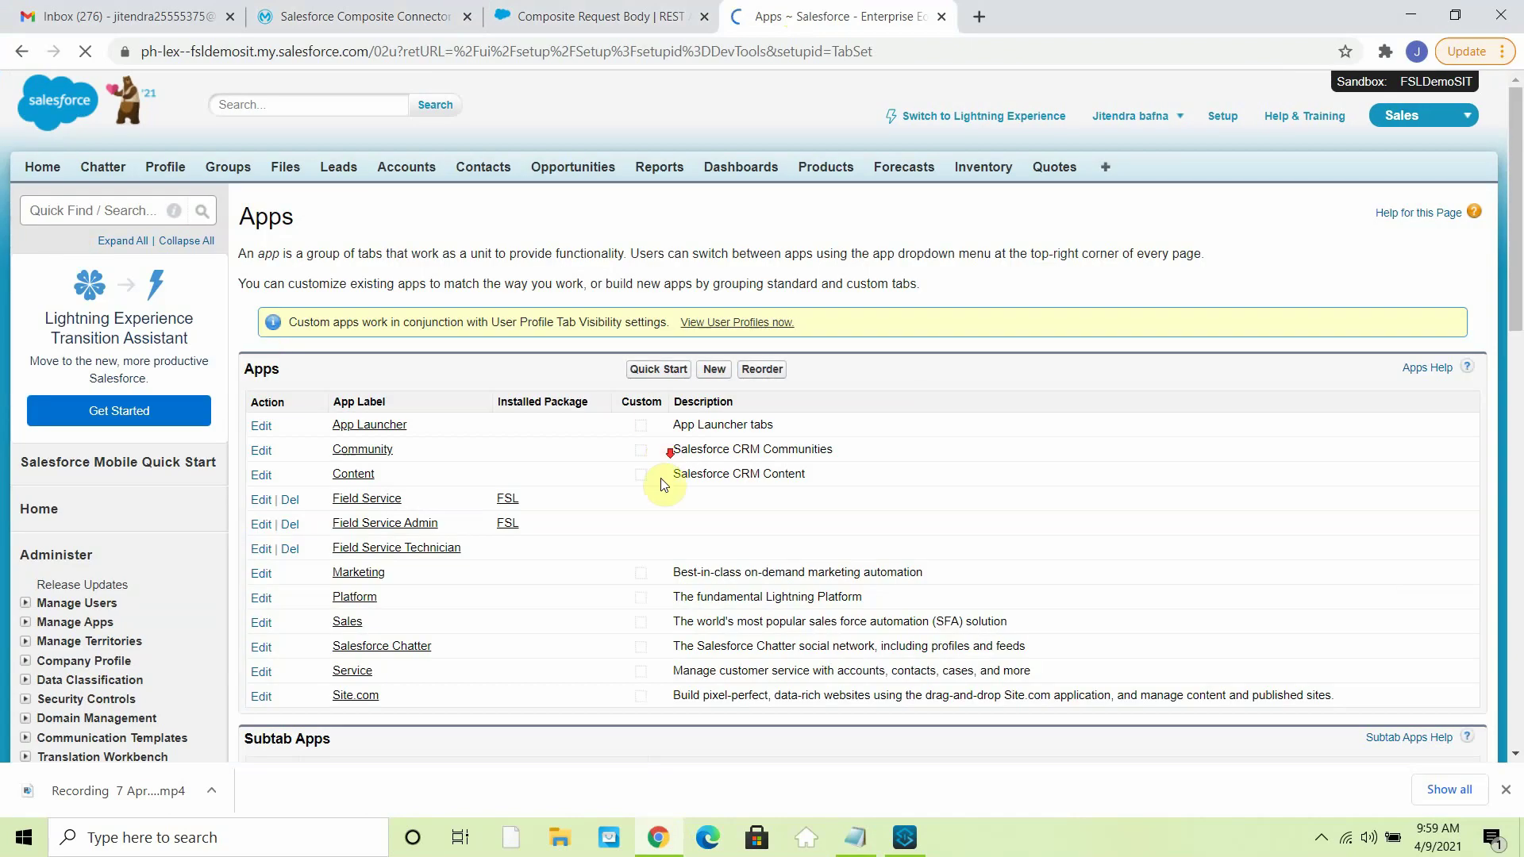
pyautogui.scroll(-6, 651, 482)
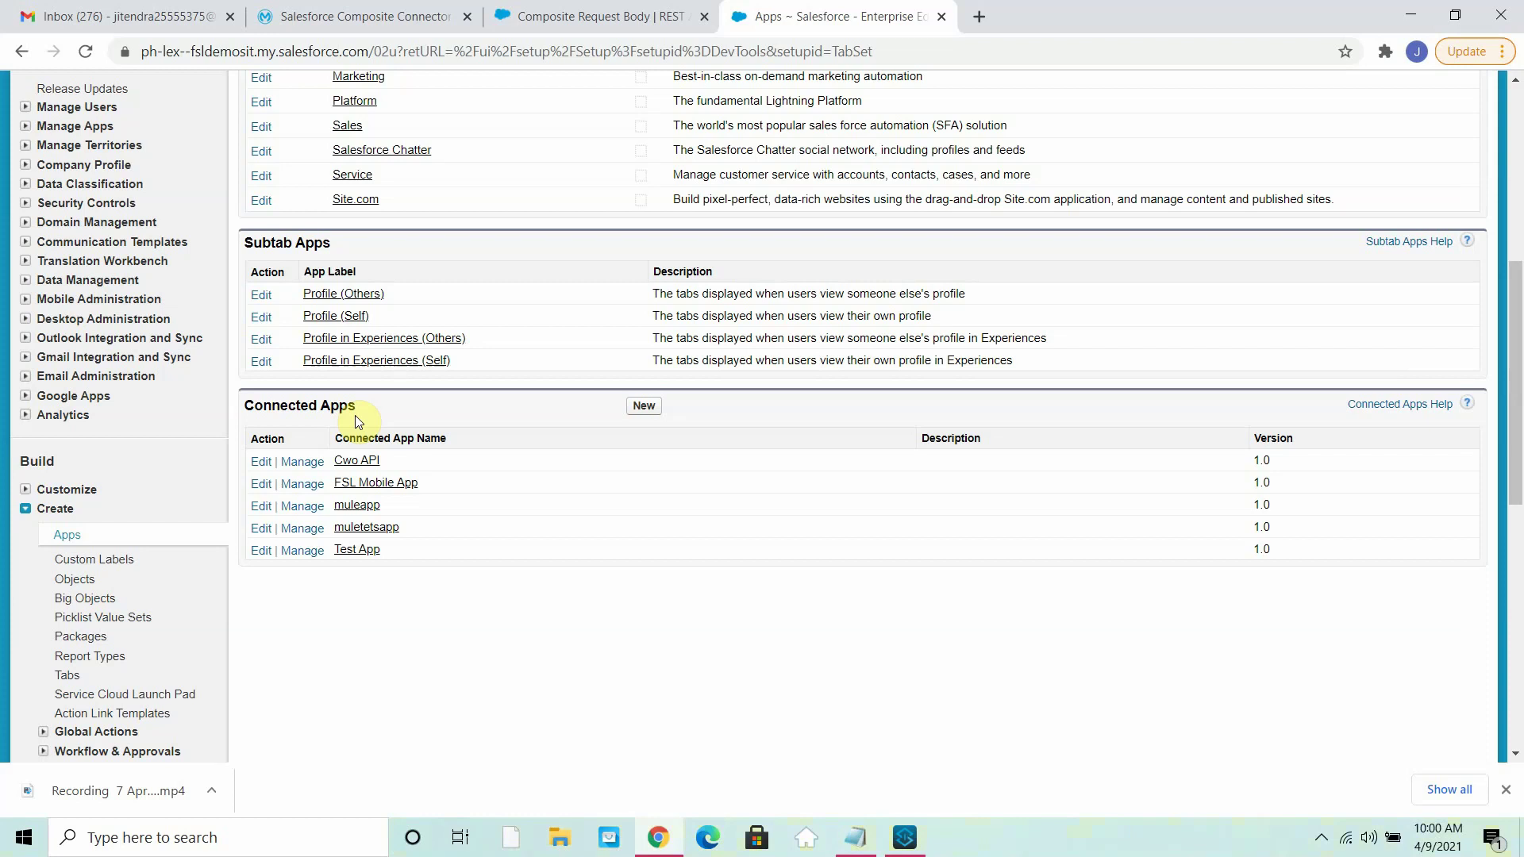
# Start a new connected app, set its name and API name to mule-demo-app, and fill in the contact e-mail.
pyautogui.click(644, 407)
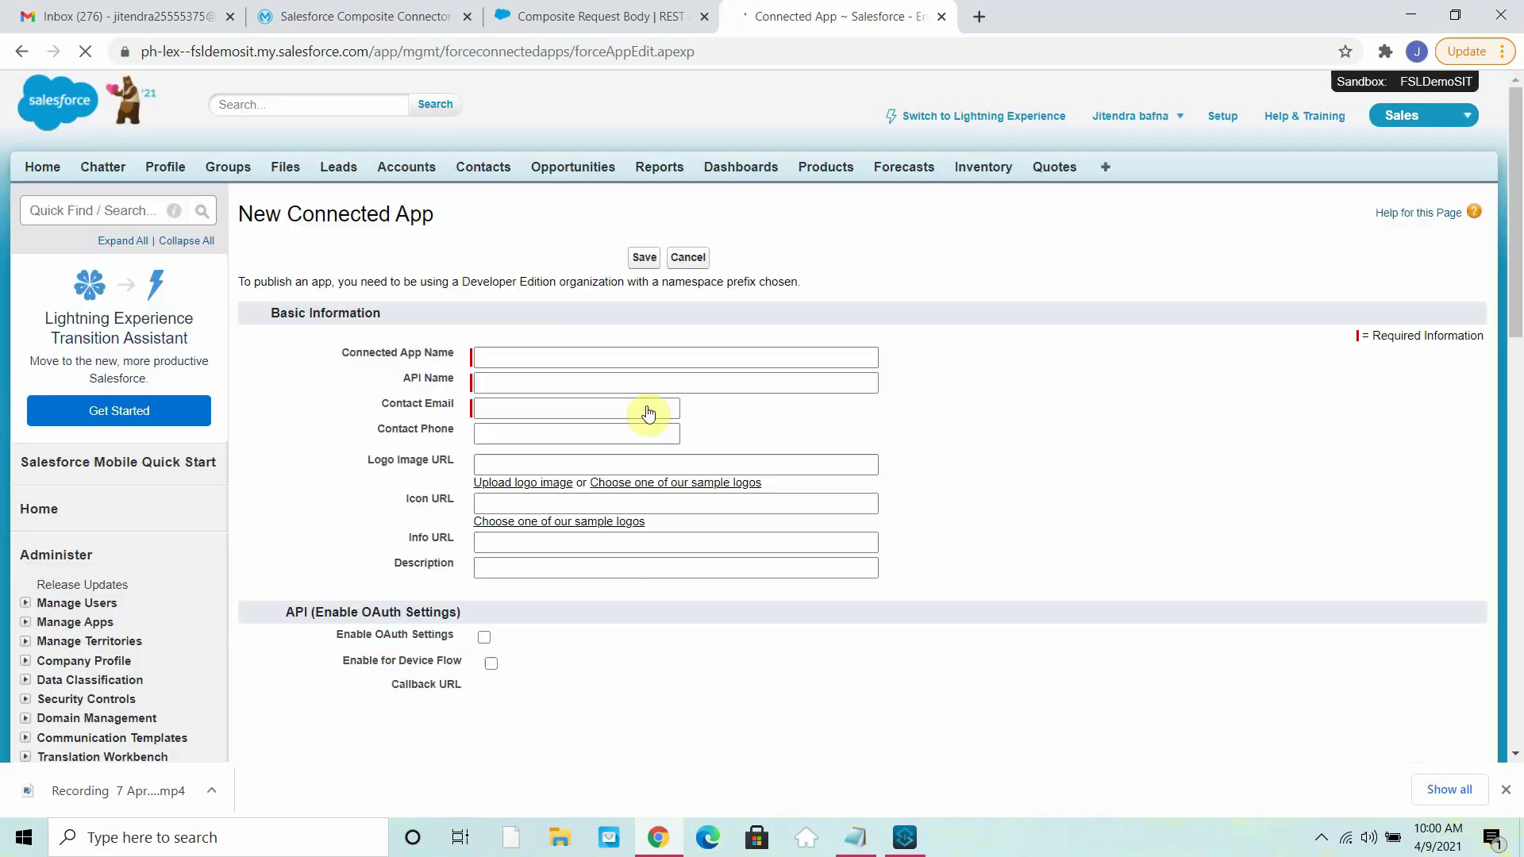
pyautogui.click(530, 359)
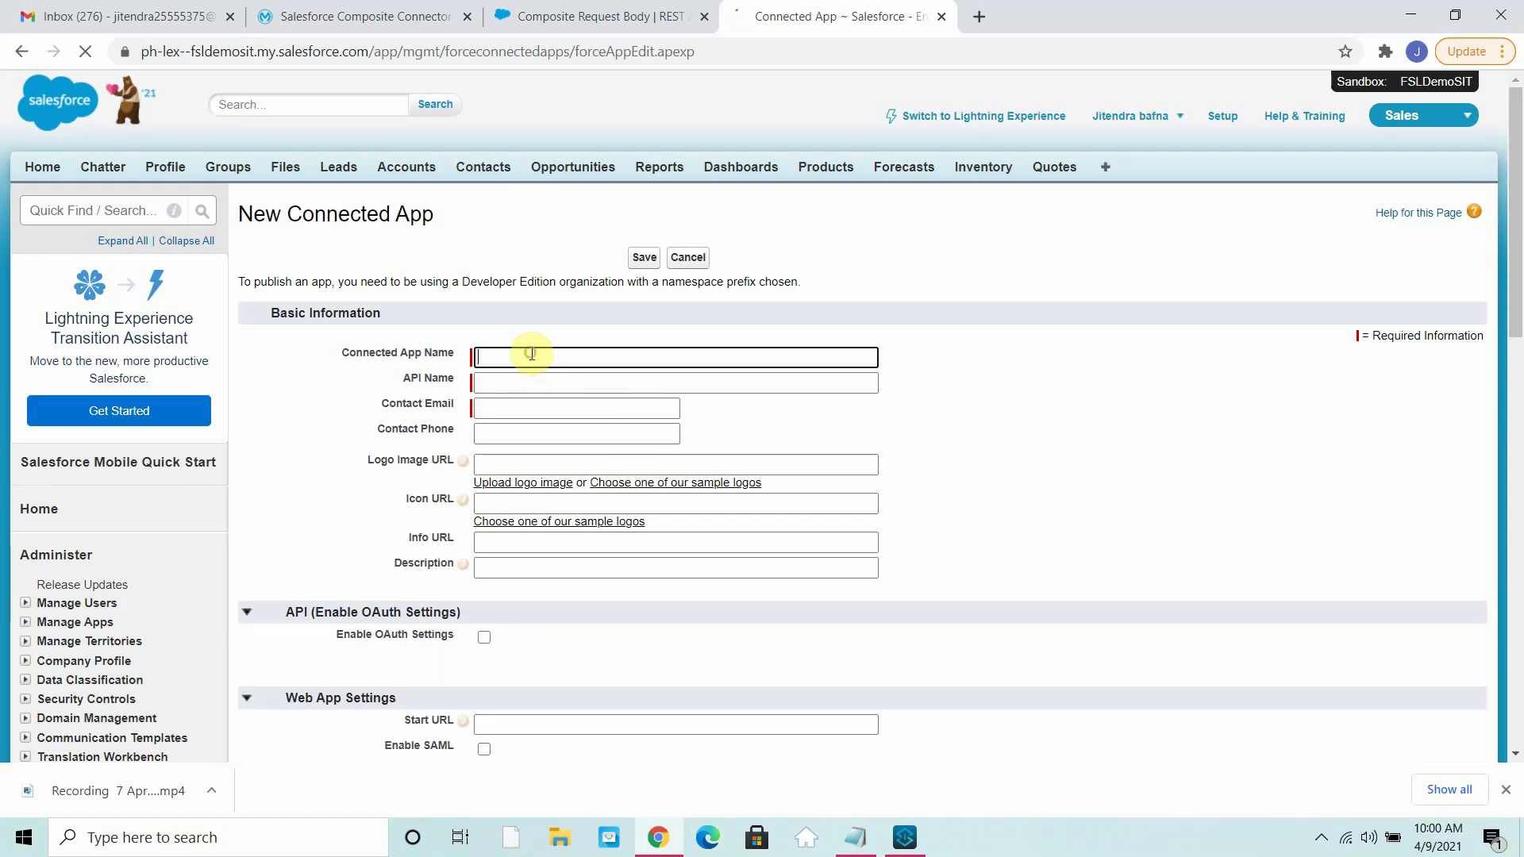
pyautogui.write('mule-demo-app')
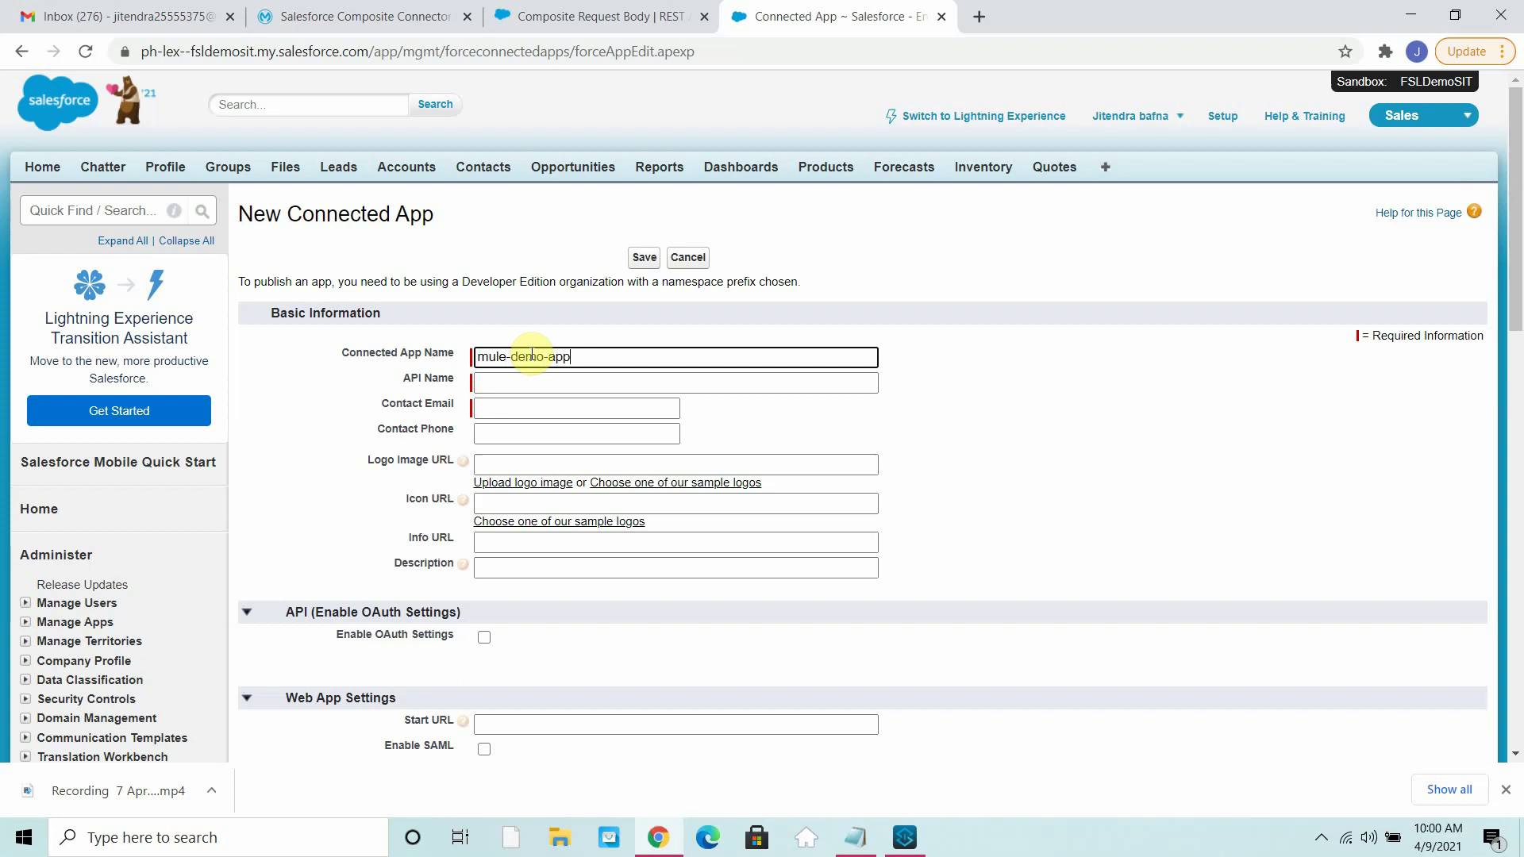
pyautogui.click(521, 408)
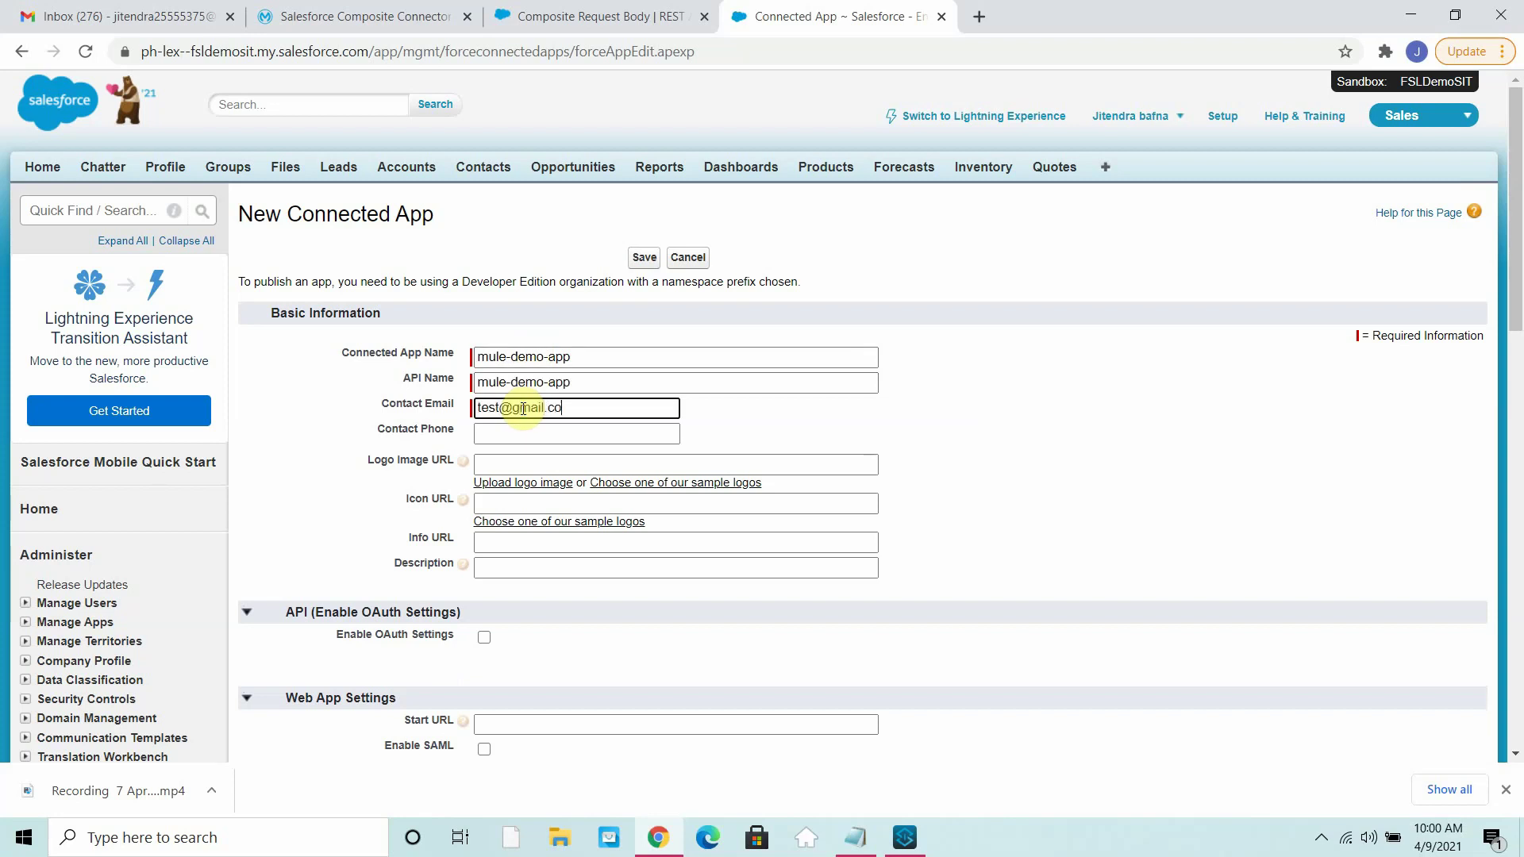
pyautogui.scroll(-3, 508, 512)
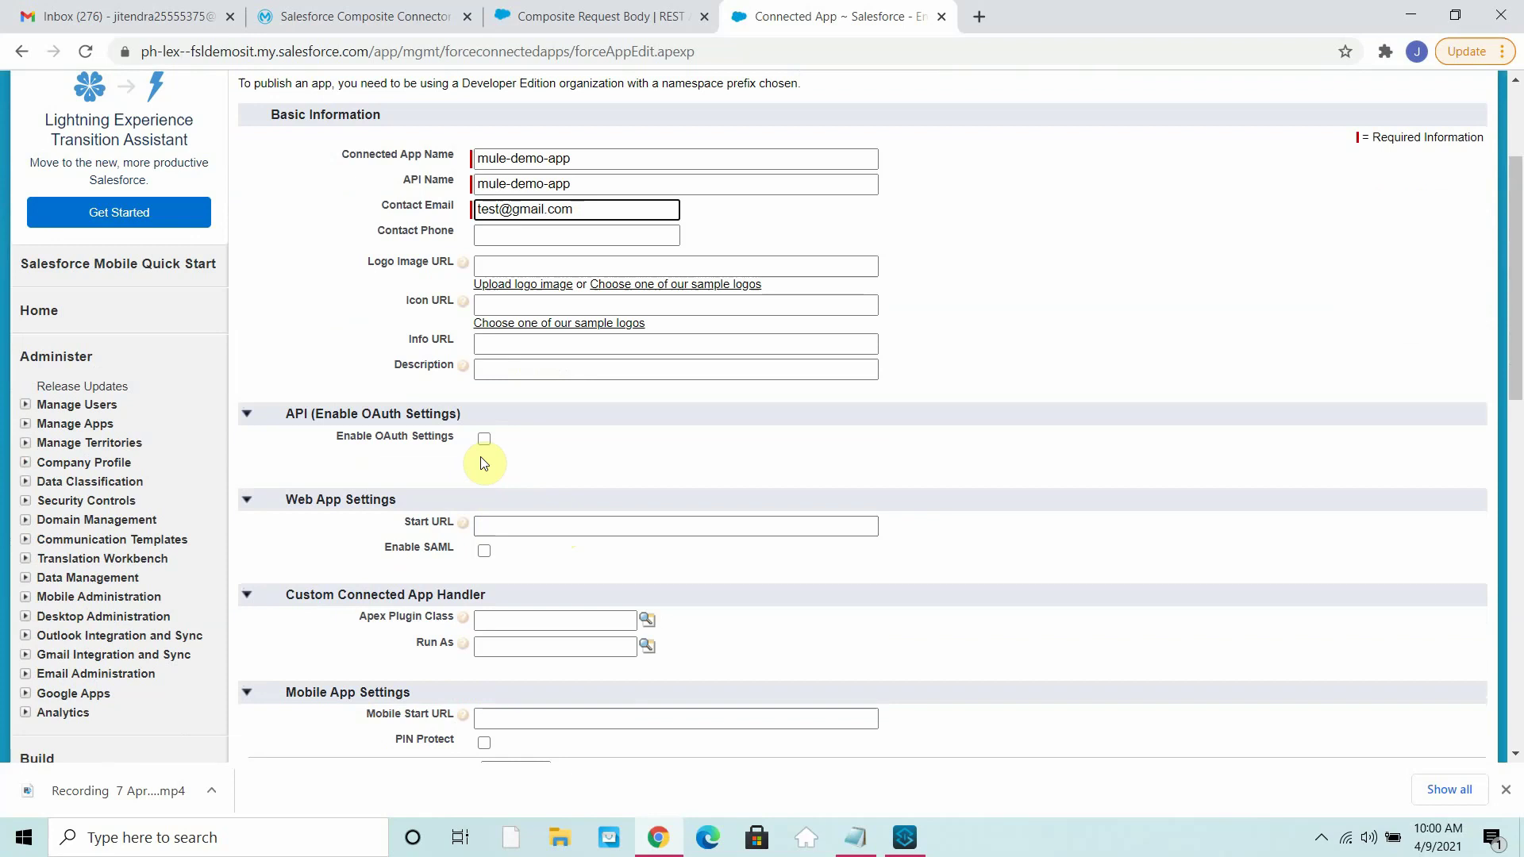
pyautogui.click(483, 441)
pyautogui.click(524, 508)
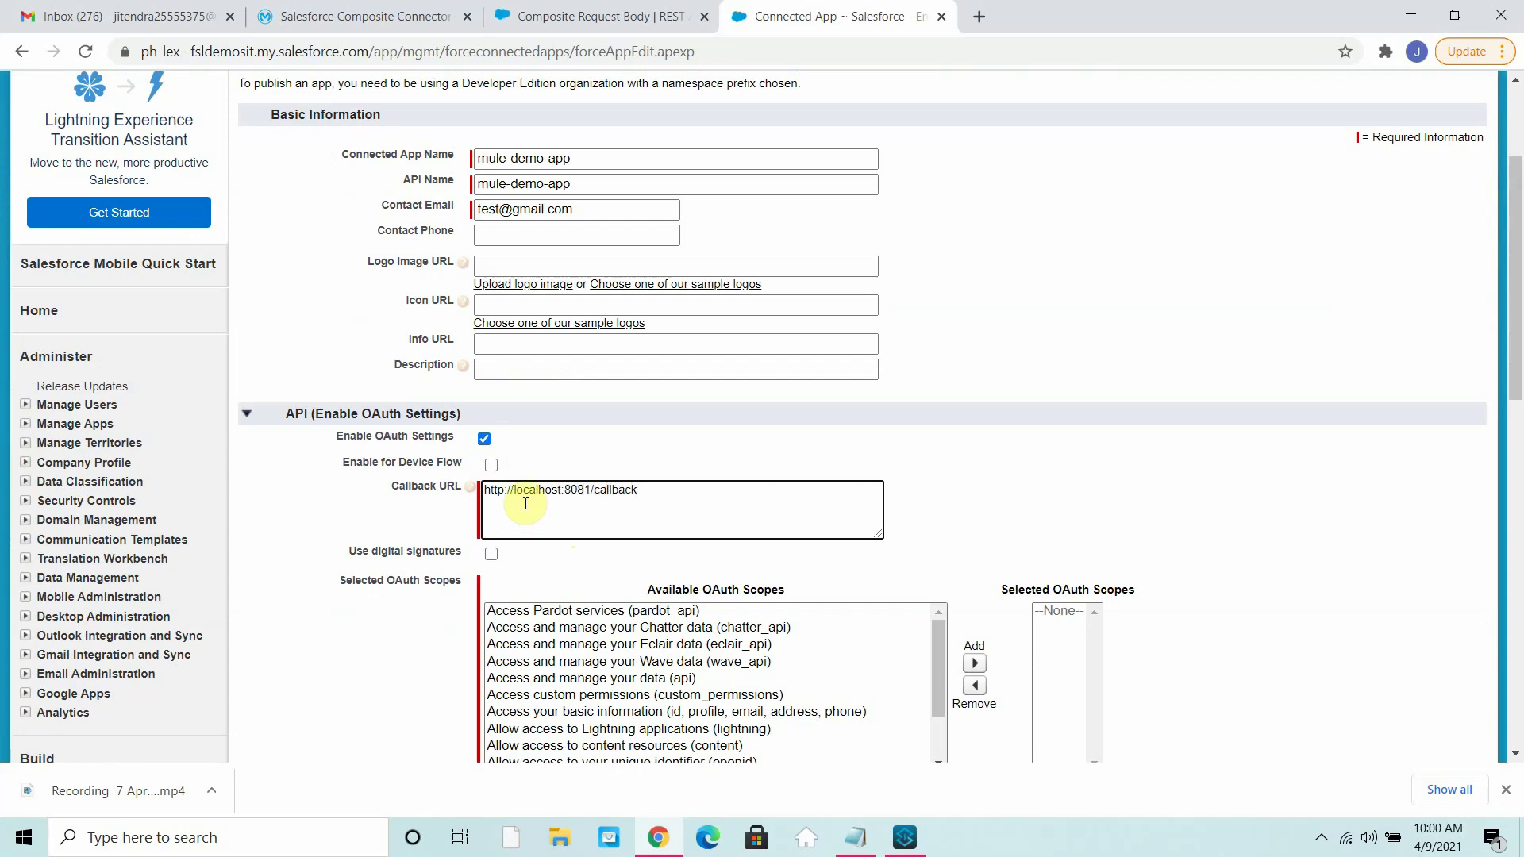
pyautogui.click(584, 660)
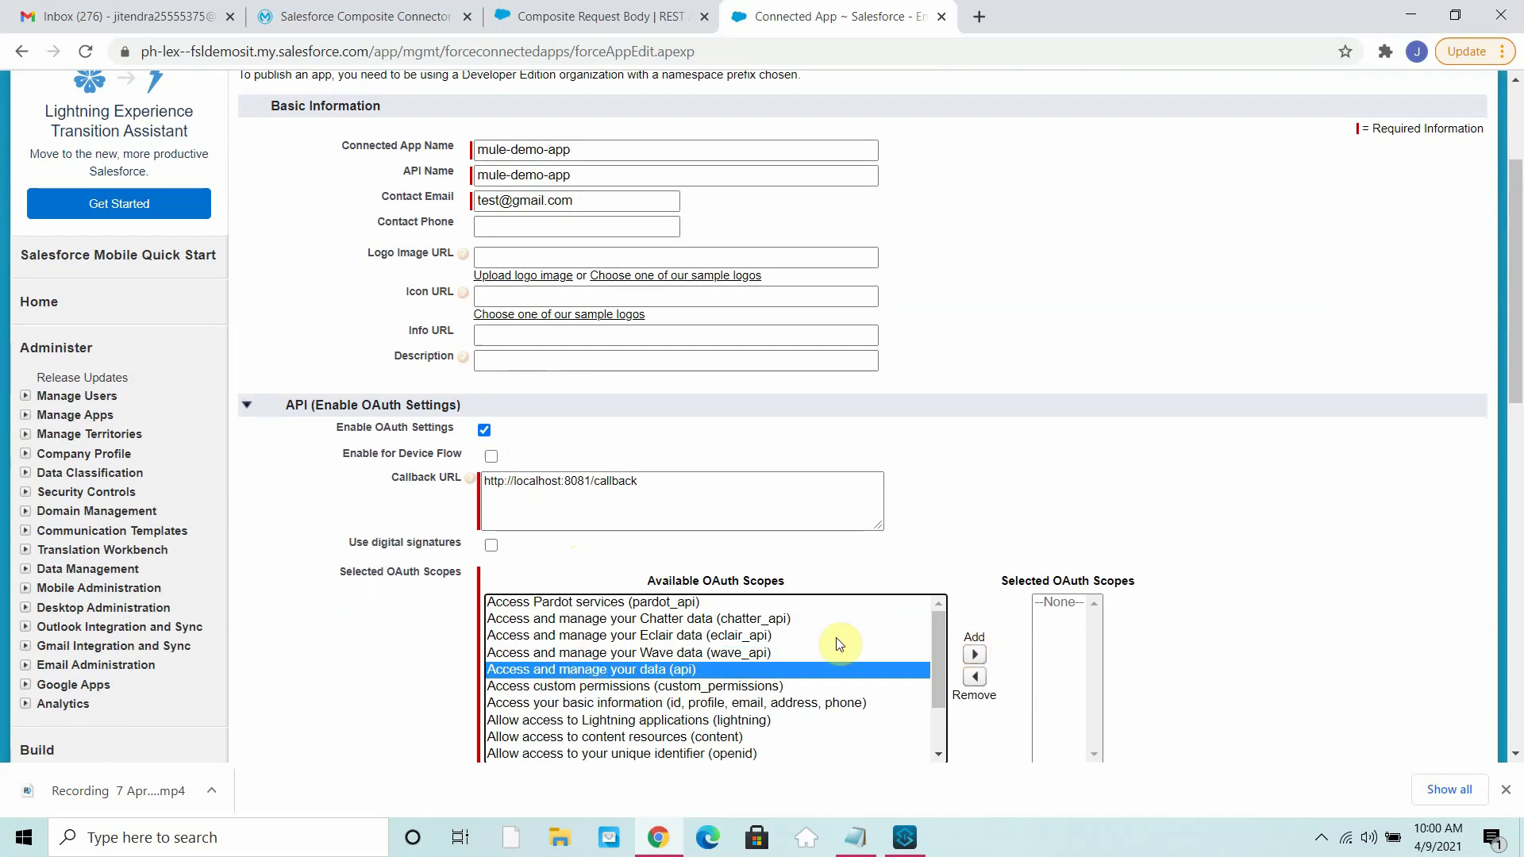
pyautogui.hotkey('shift', 'End')
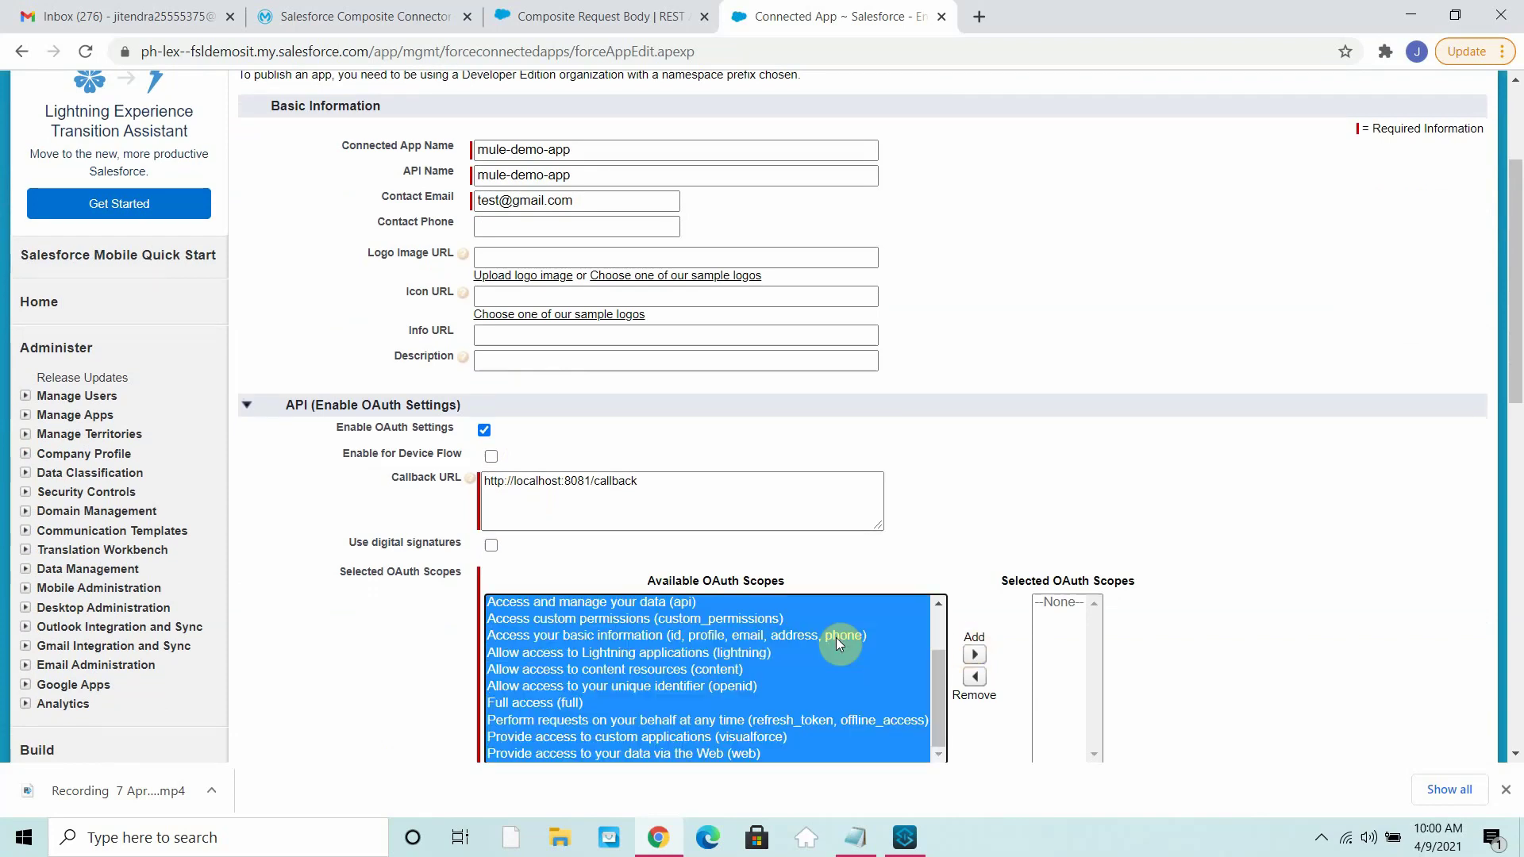
pyautogui.click(976, 658)
# Save the new connected app and continue past the activation delay notice.
pyautogui.scroll(-7, 746, 619)
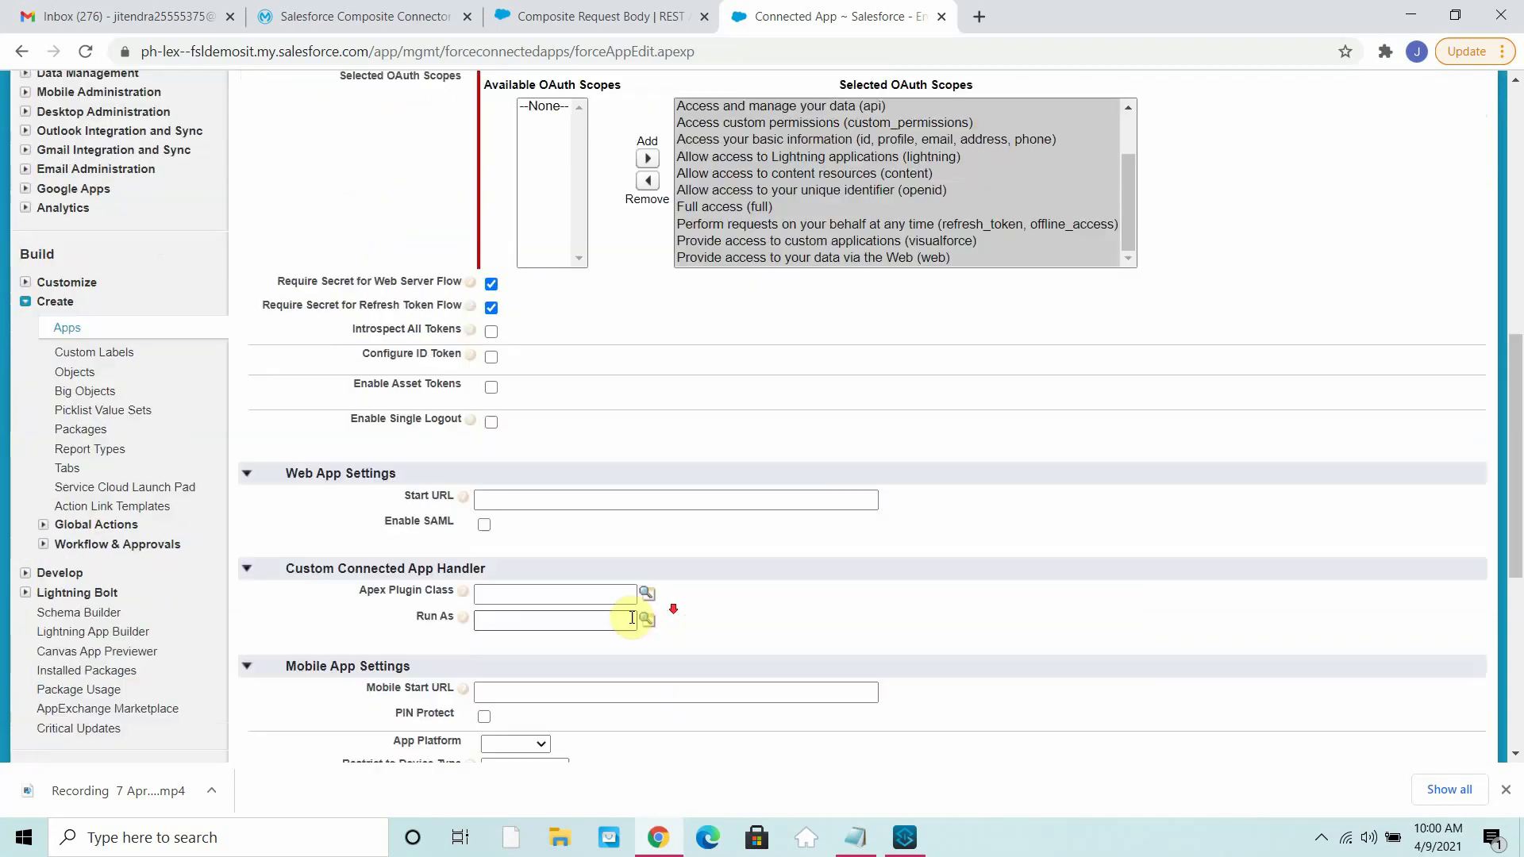
pyautogui.scroll(-5, 515, 452)
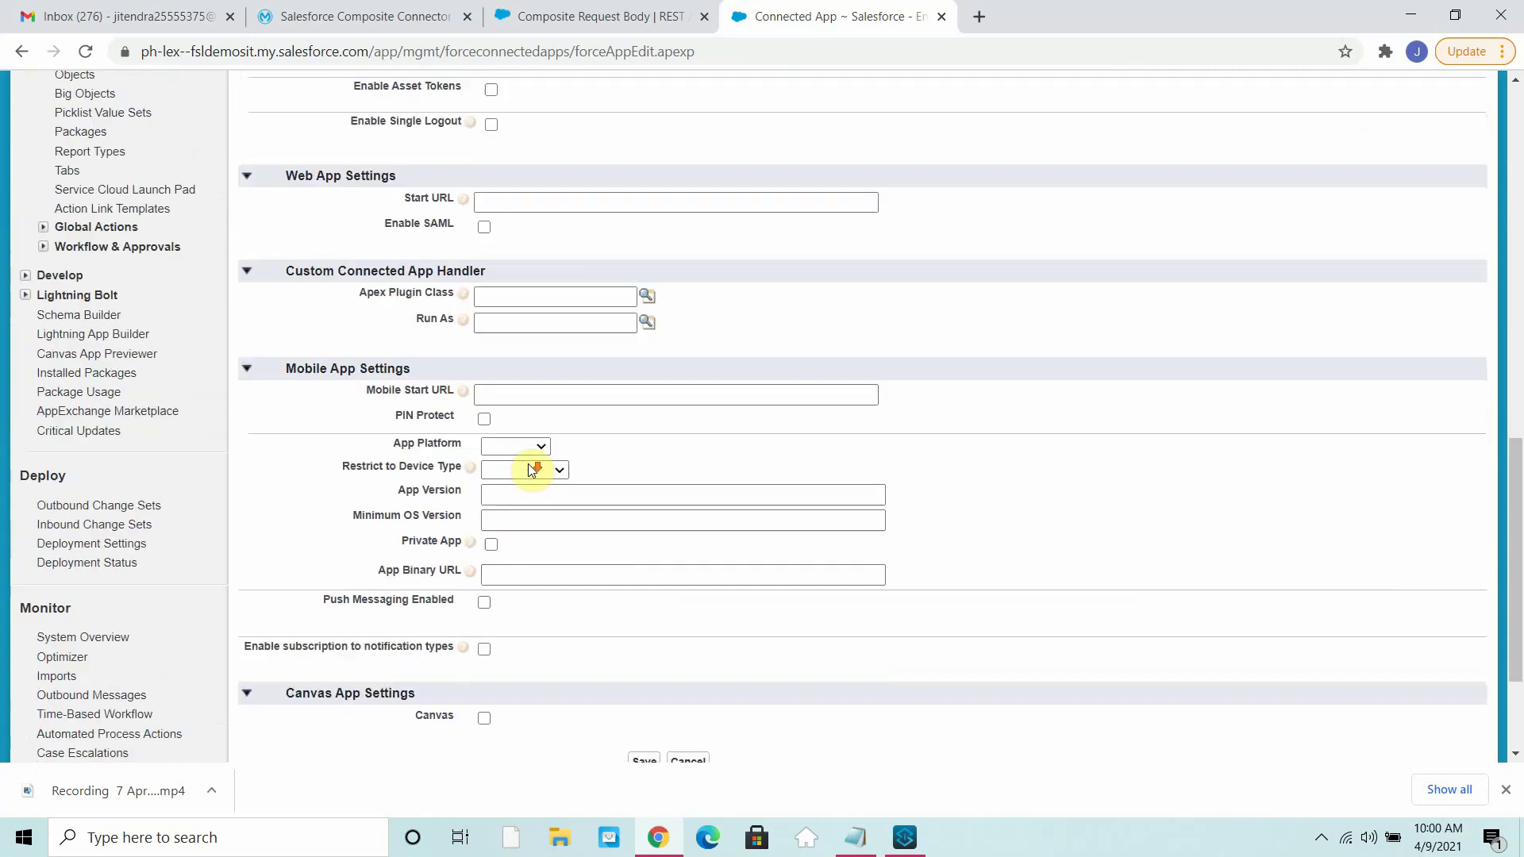
pyautogui.scroll(-1, 437, 488)
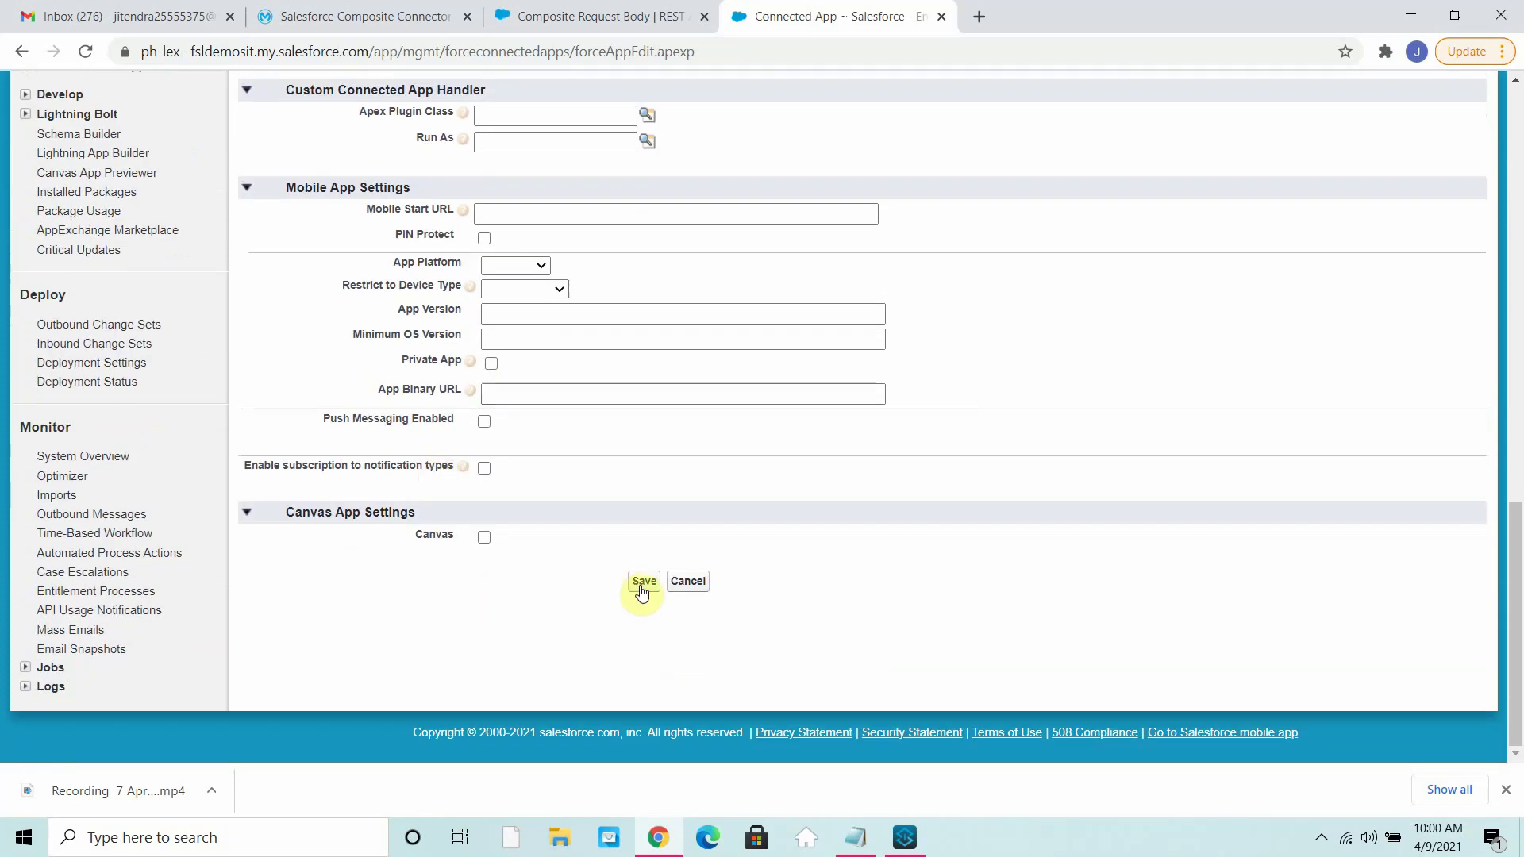
pyautogui.scroll(4, 641, 592)
pyautogui.scroll(-3, 639, 596)
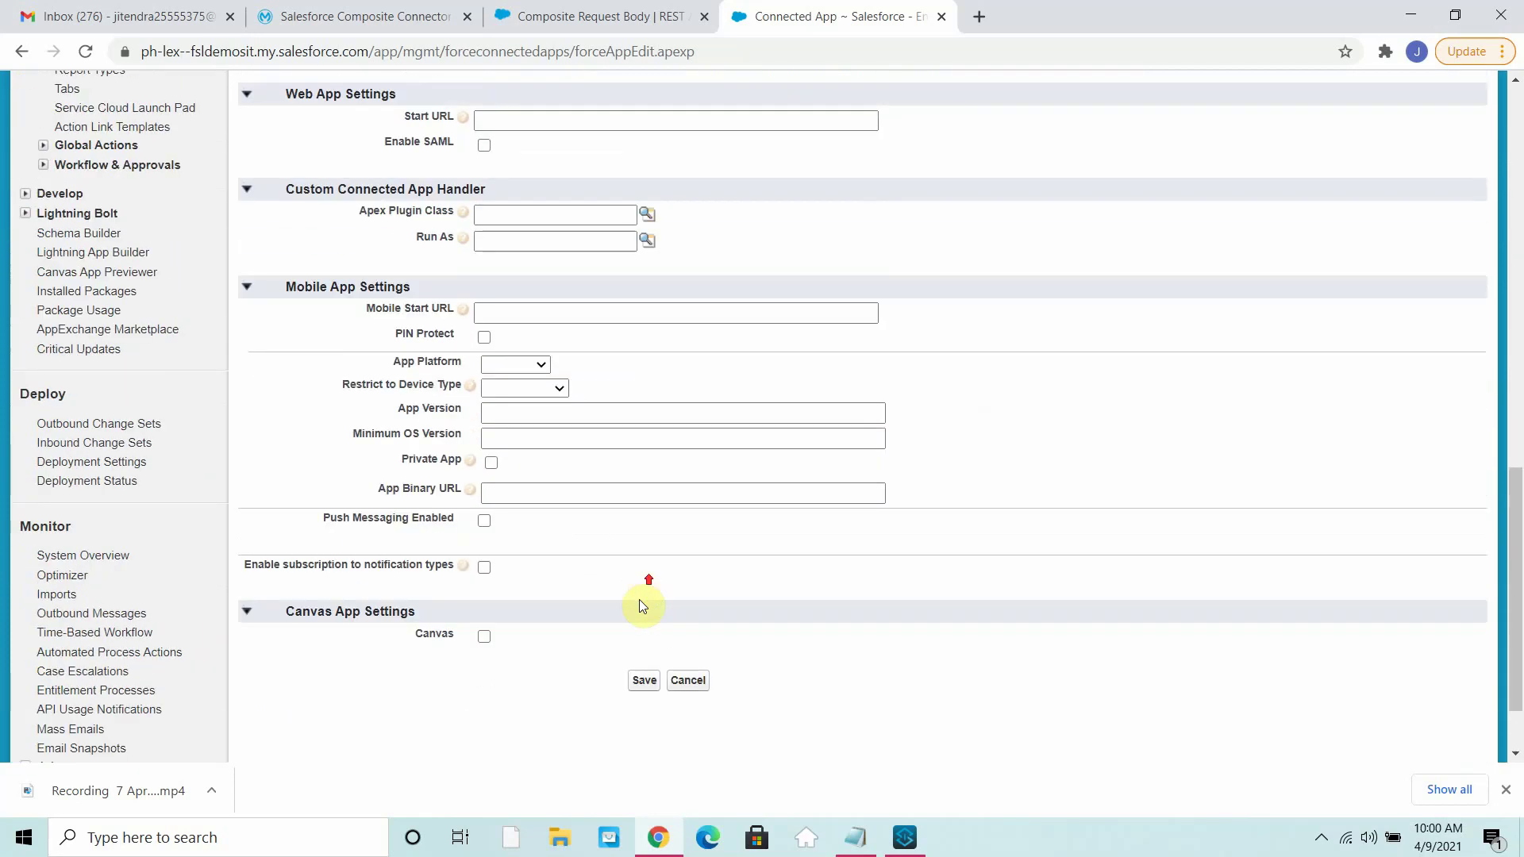
pyautogui.click(644, 681)
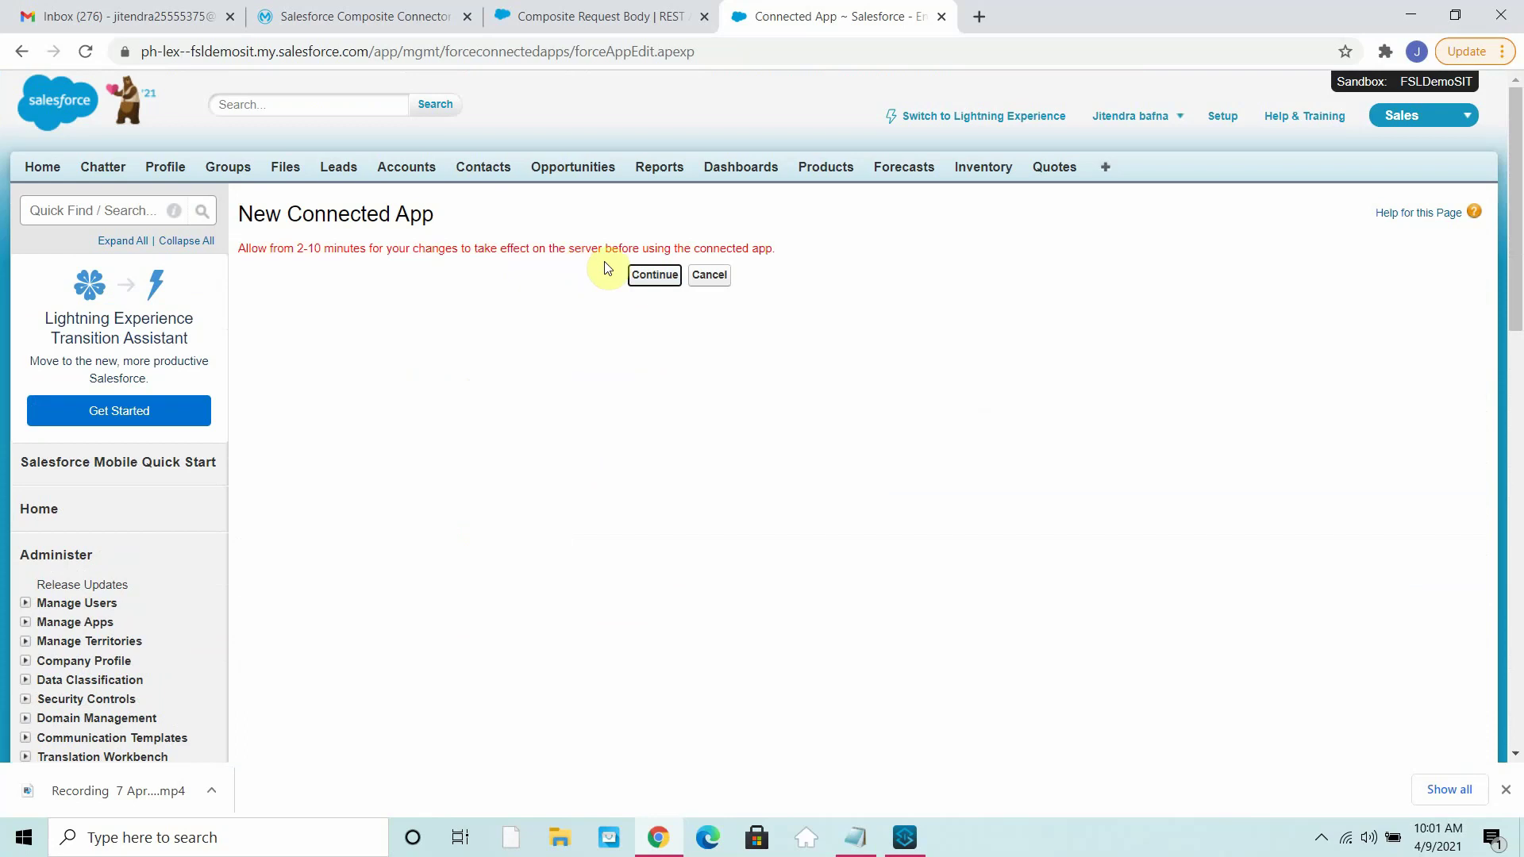
pyautogui.click(639, 280)
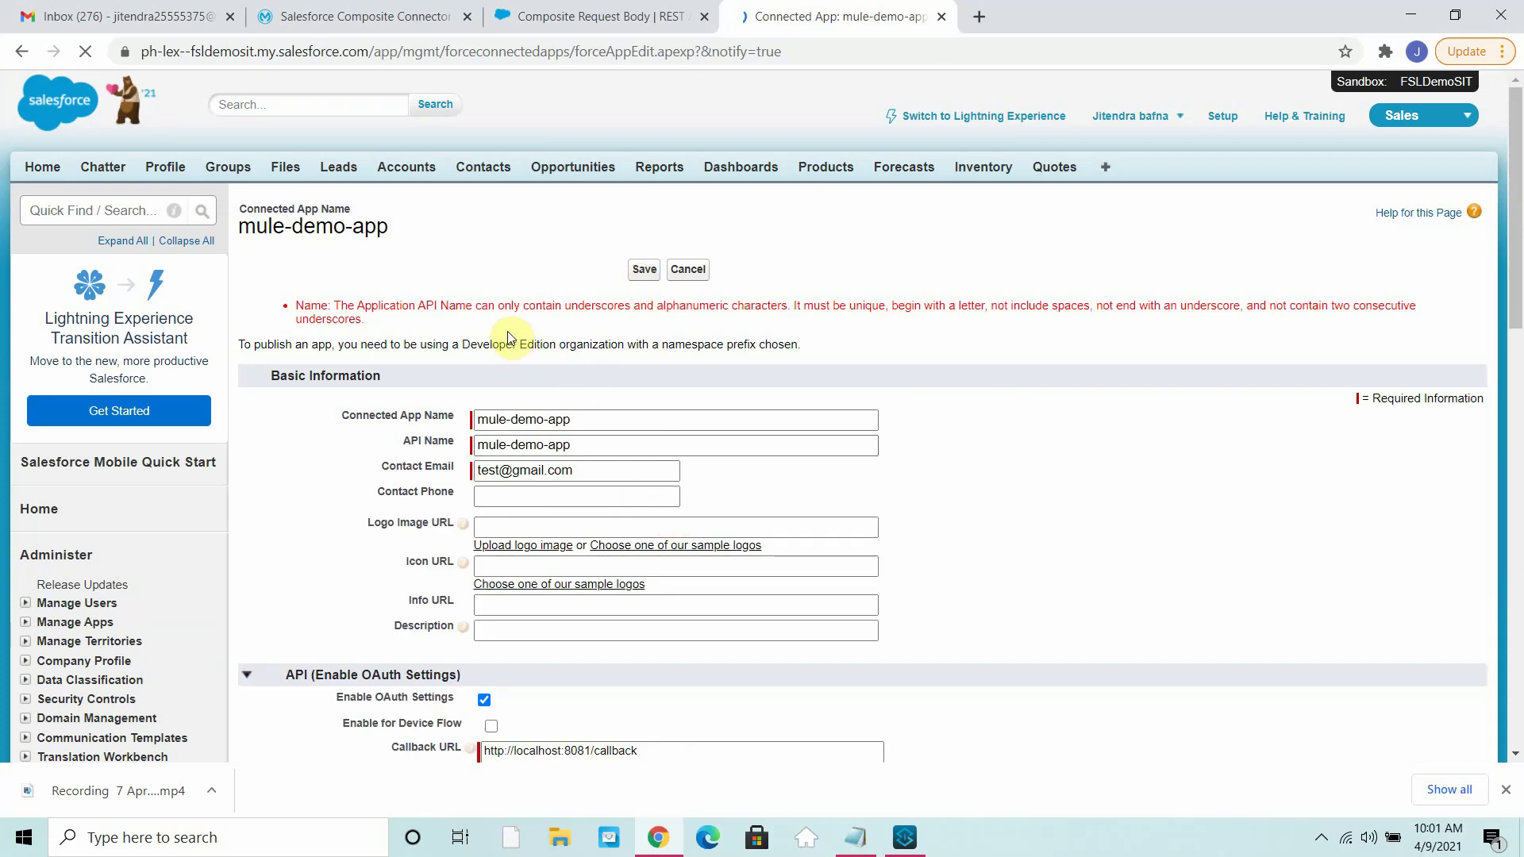
# Change the connected app's name and API name to mule_demo_app and save the app.
pyautogui.click(509, 419)
pyautogui.click(514, 419)
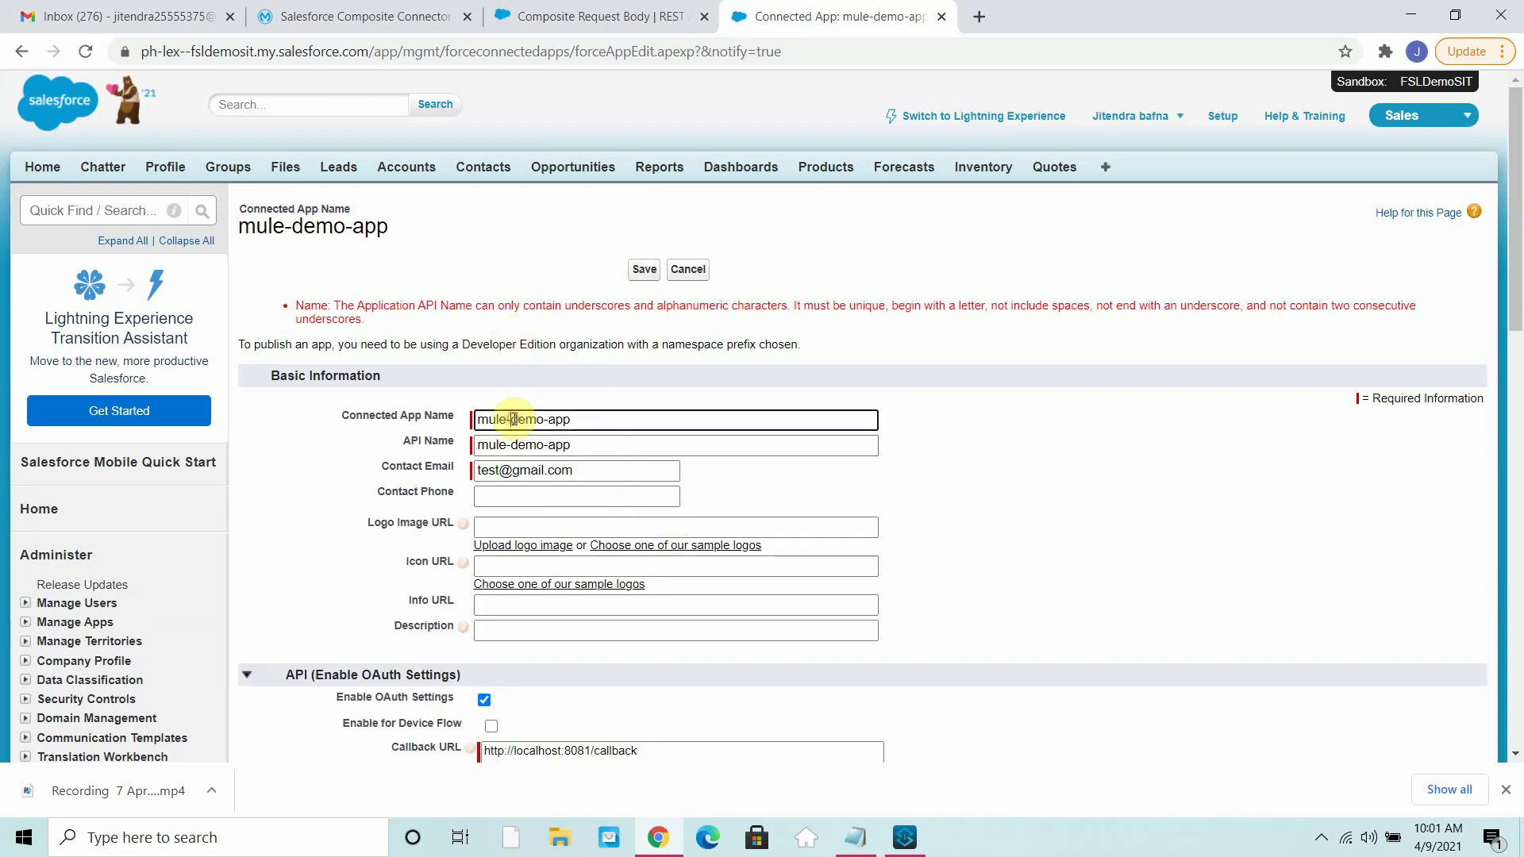
pyautogui.press('BackSpace')
pyautogui.write('_')
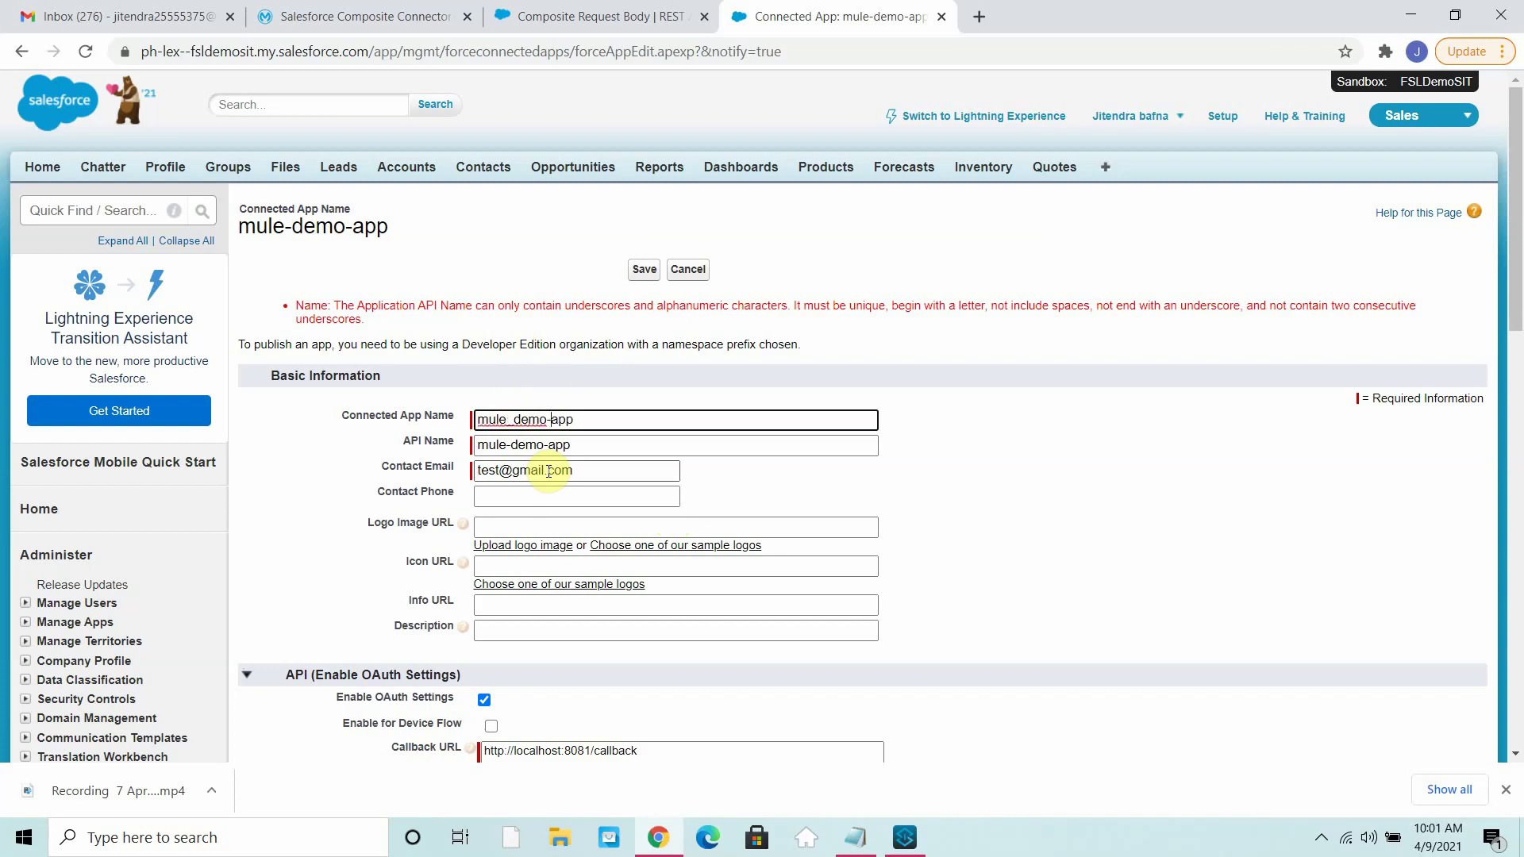
pyautogui.press('BackSpace')
pyautogui.write('_')
pyautogui.click(802, 483)
pyautogui.scroll(-9, 759, 473)
pyautogui.scroll(-6, 760, 474)
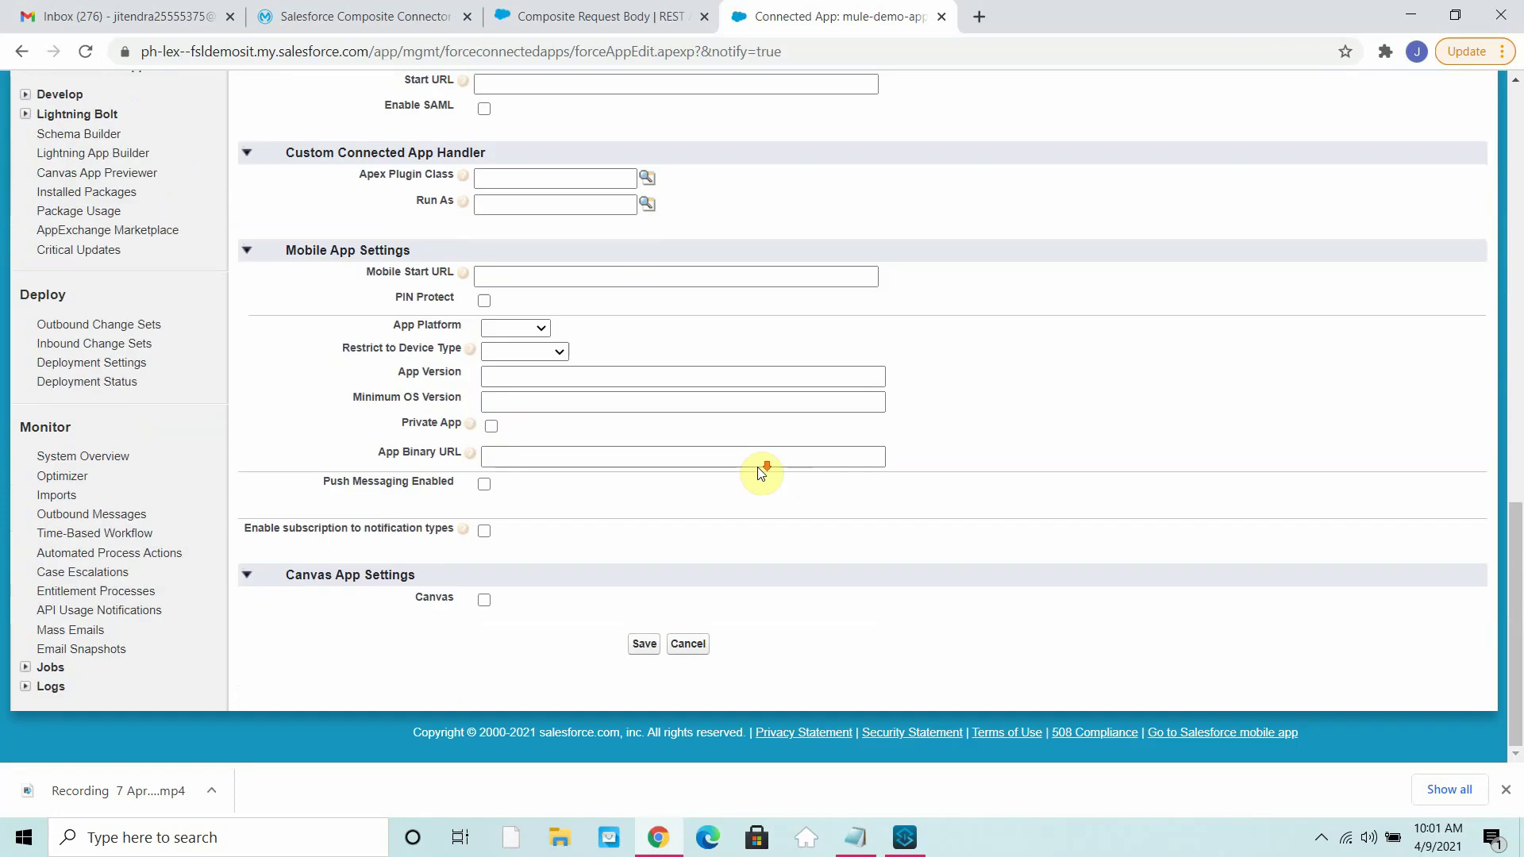
pyautogui.click(646, 645)
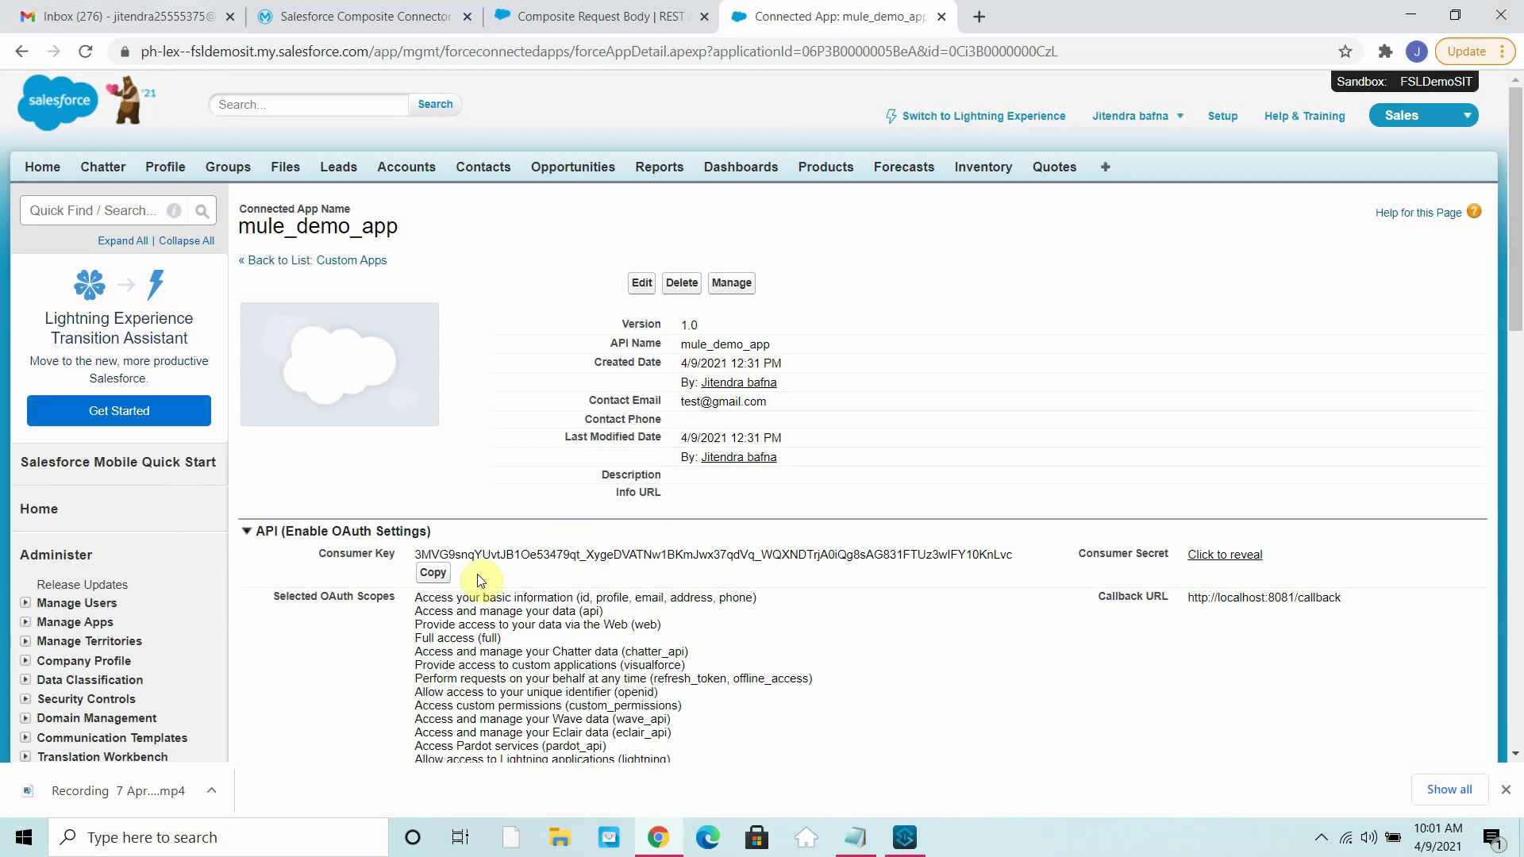
# Copy the connected app's consumer key, switch to Anypoint Studio, and paste it as the Salesforce Composite Config's consumer key.
pyautogui.click(435, 573)
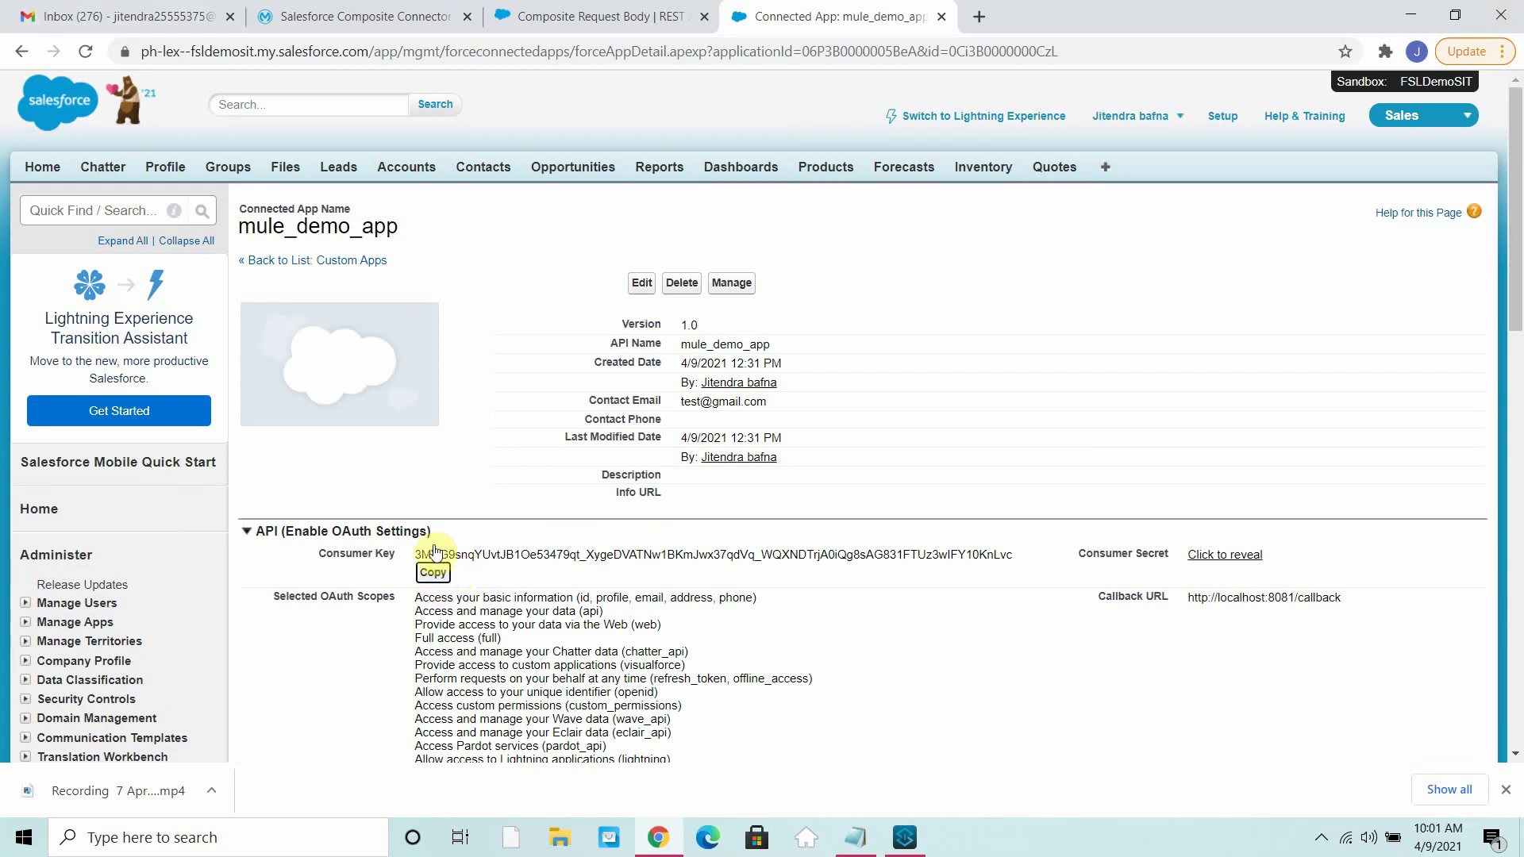
pyautogui.click(905, 837)
pyautogui.click(740, 355)
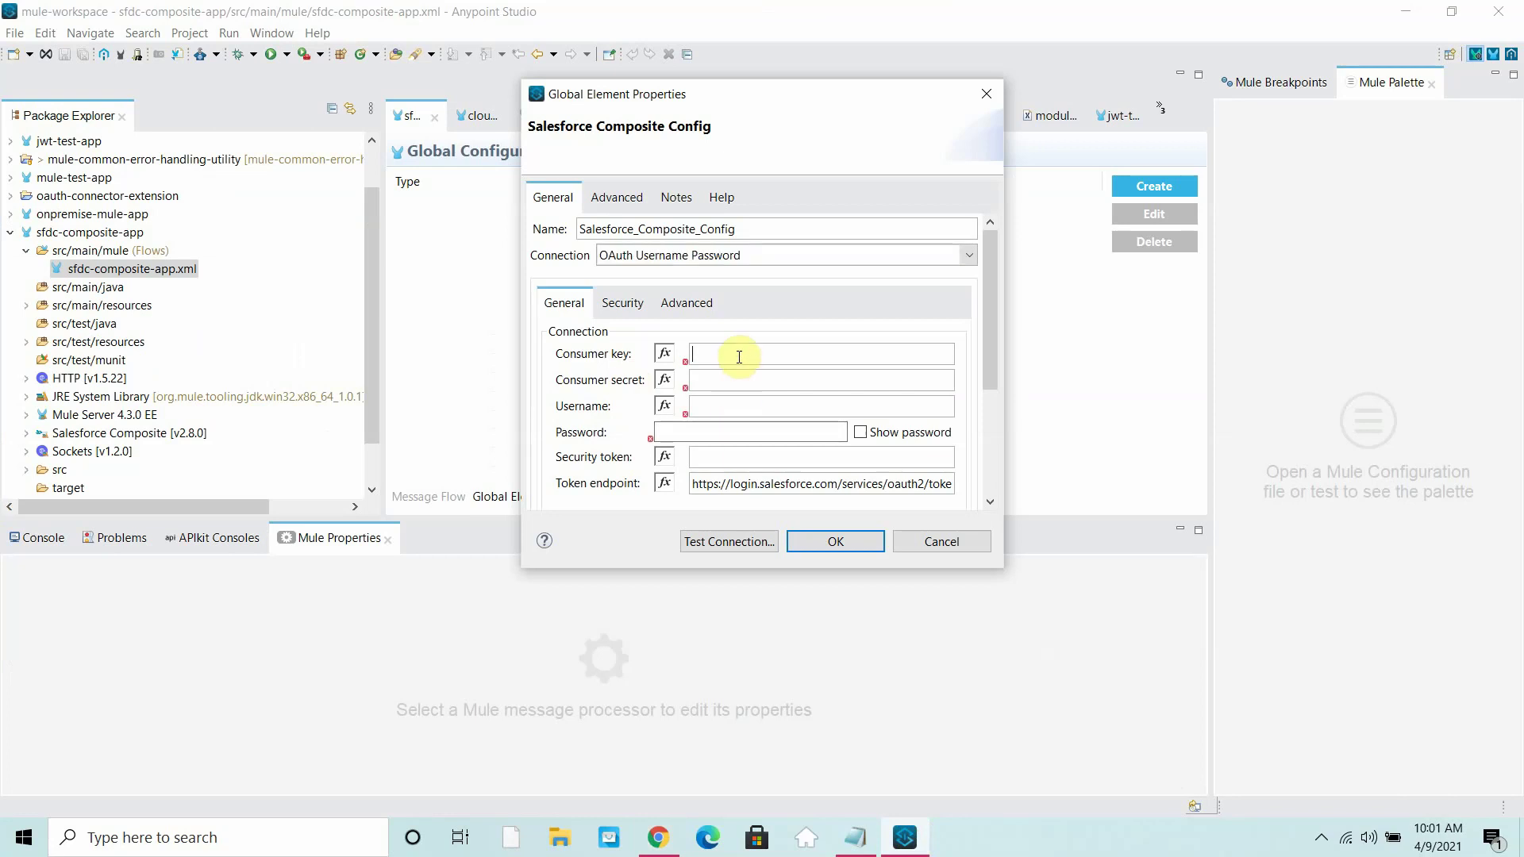
pyautogui.hotkey('ctrl', 'v')
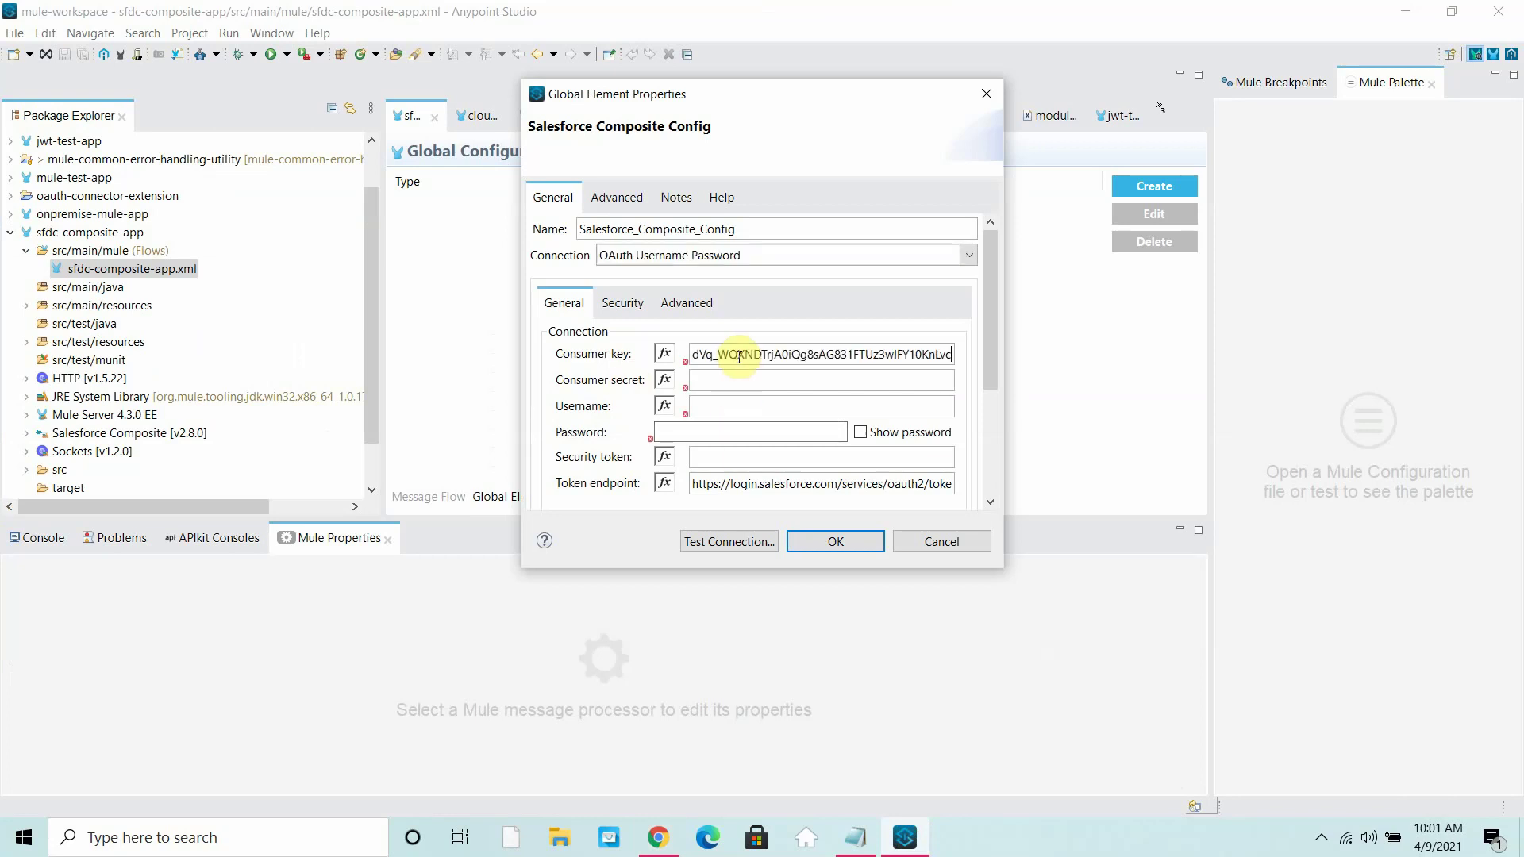
# Reveal and copy the connected app's consumer secret in Chrome, and paste it as the consumer secret in Anypoint Studio's Salesforce Composite Config.
pyautogui.click(657, 849)
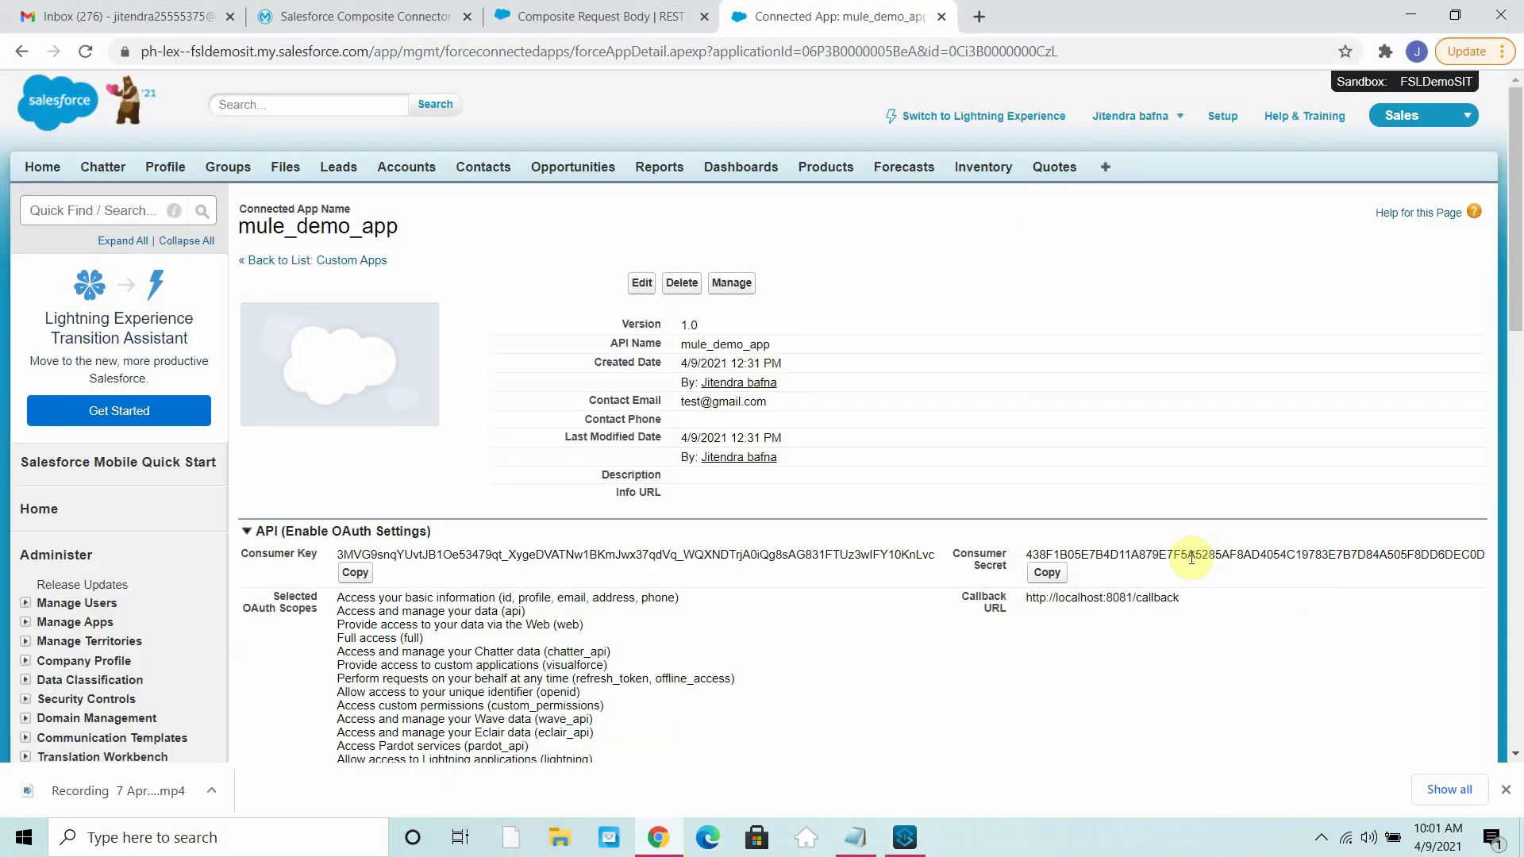
pyautogui.click(1047, 572)
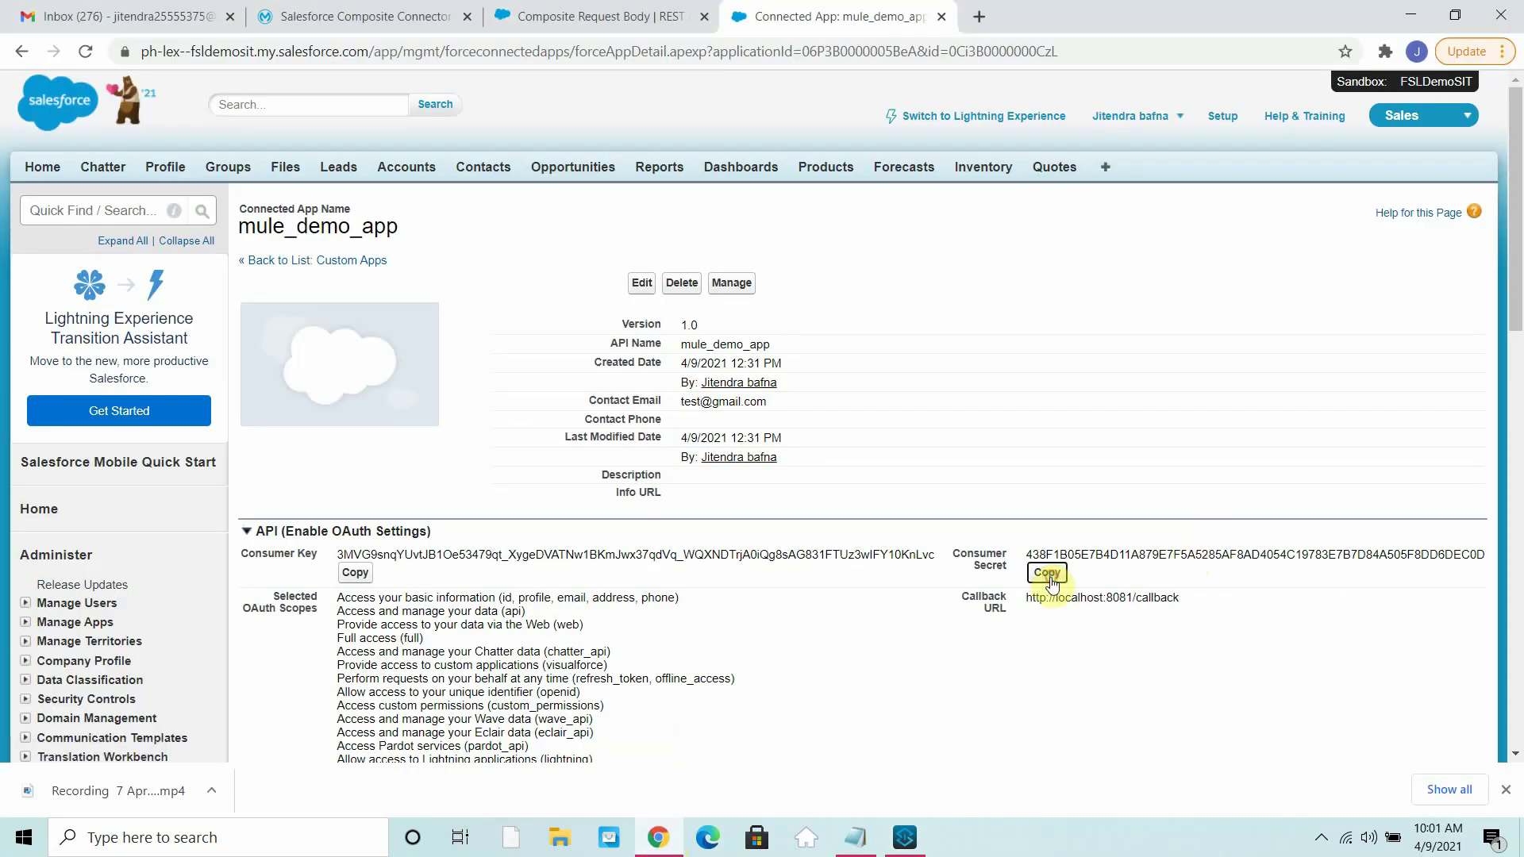
pyautogui.click(1410, 14)
pyautogui.click(724, 381)
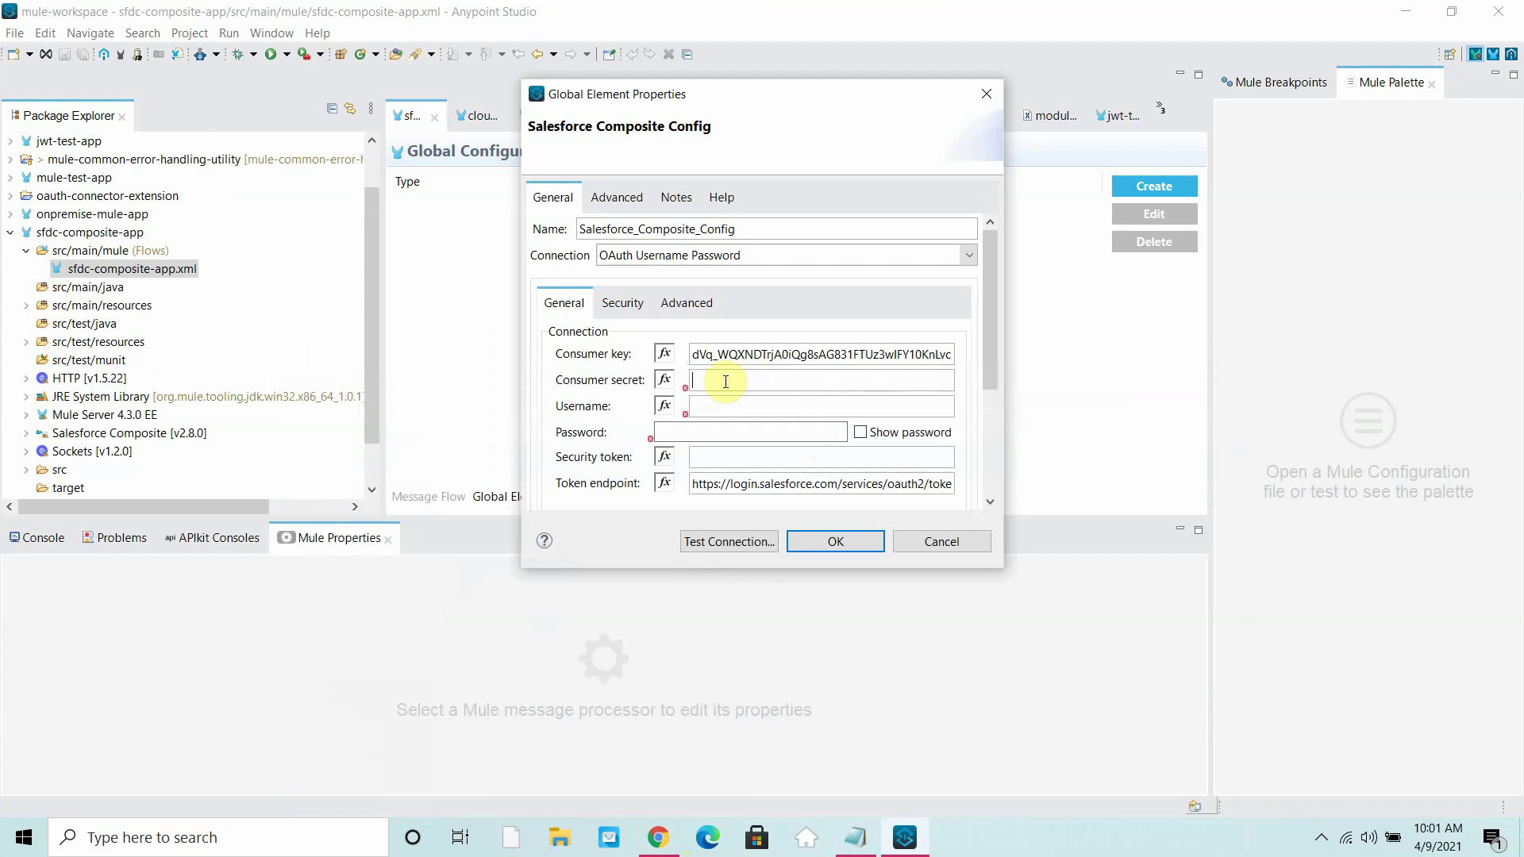
pyautogui.hotkey('ctrl', 'v')
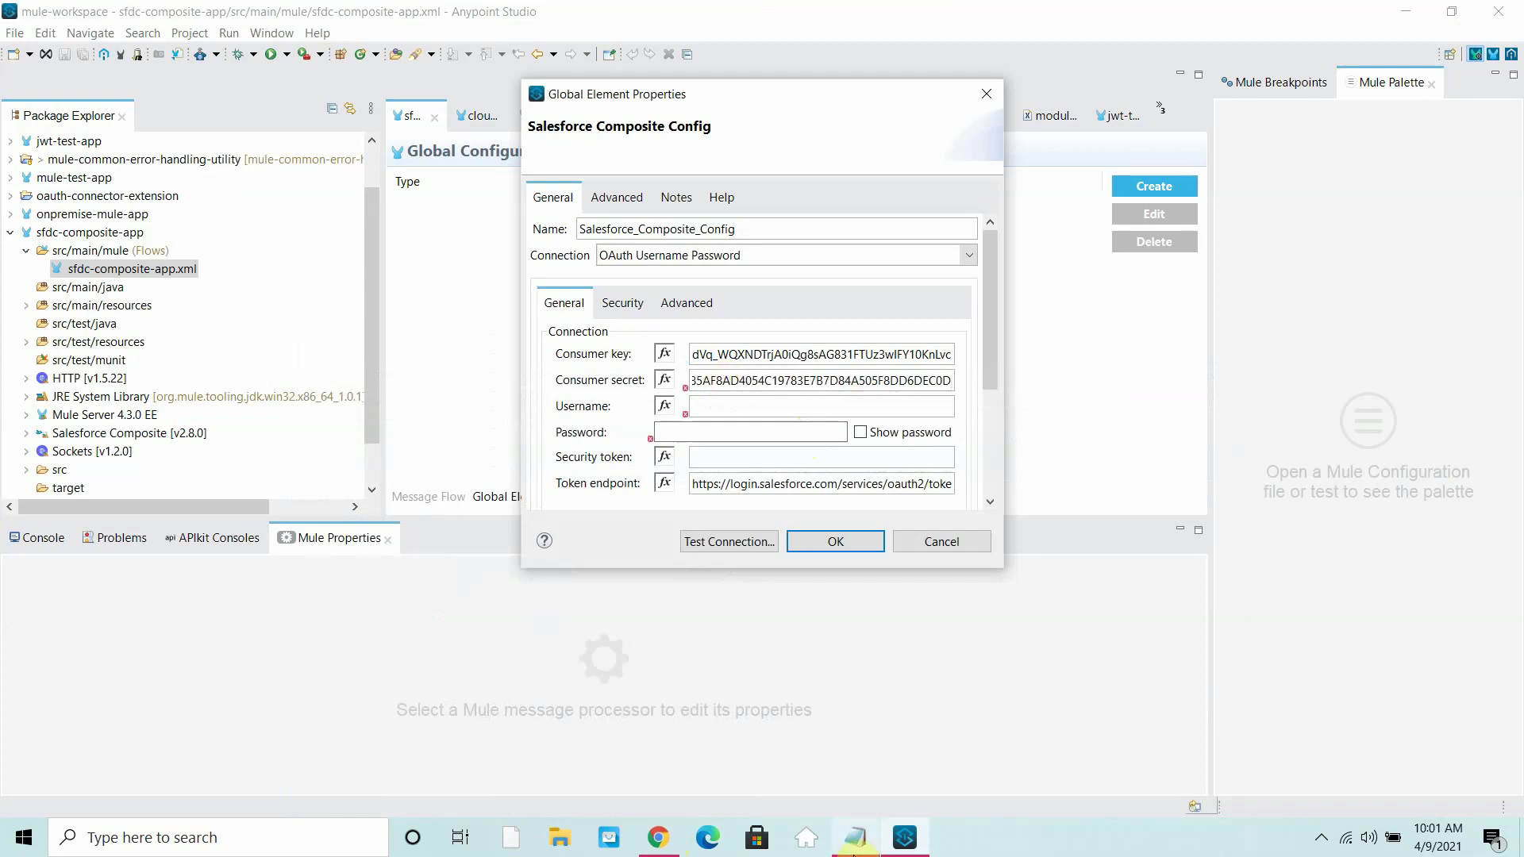
# Switch to Gmail in Chrome, open the "cred" message, and copy the Salesforce username from it.
pyautogui.click(855, 837)
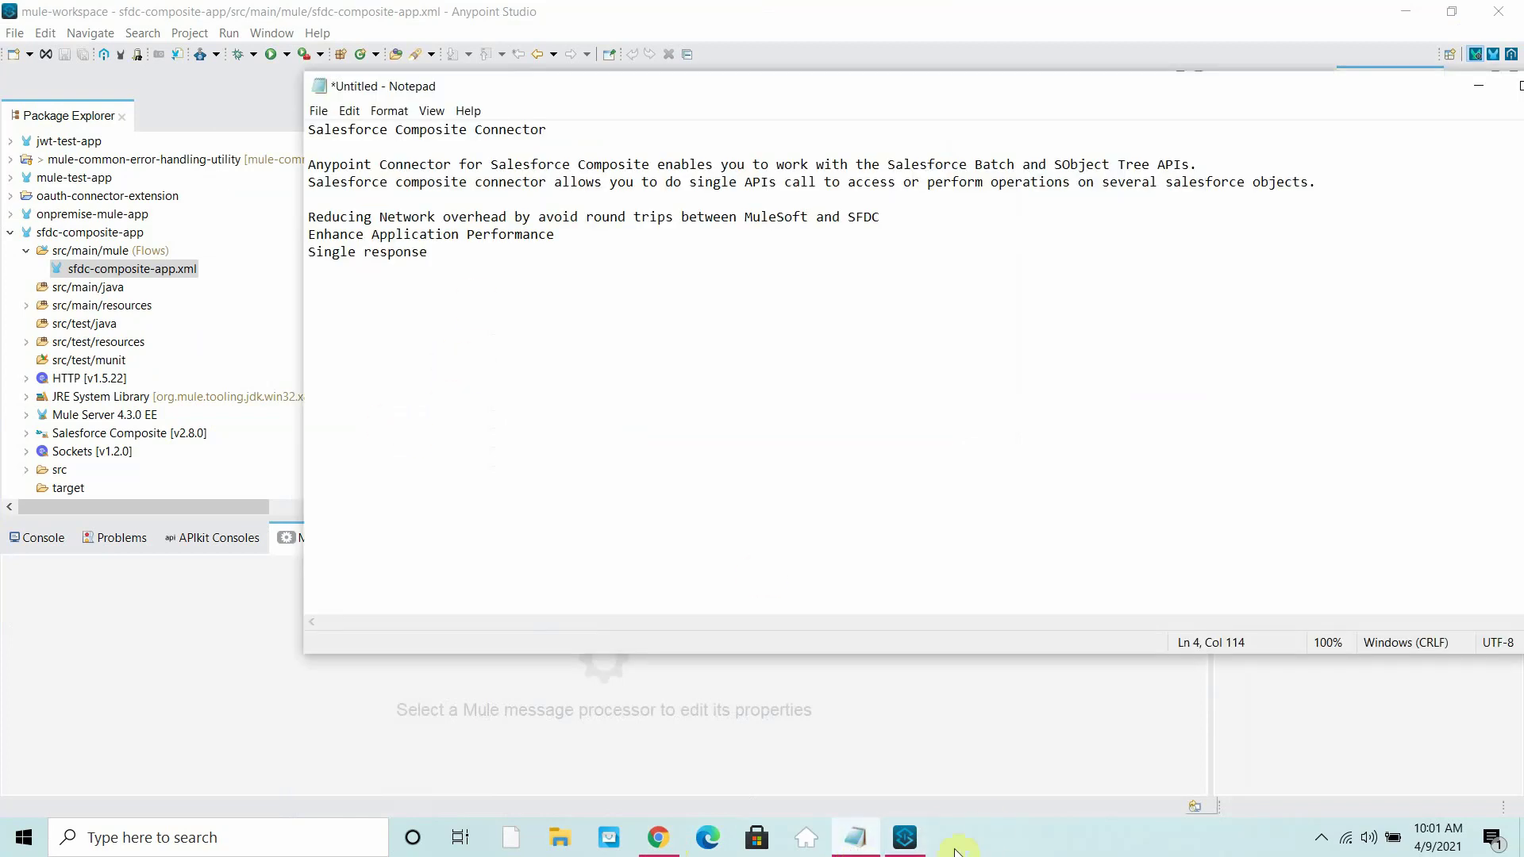
pyautogui.click(658, 835)
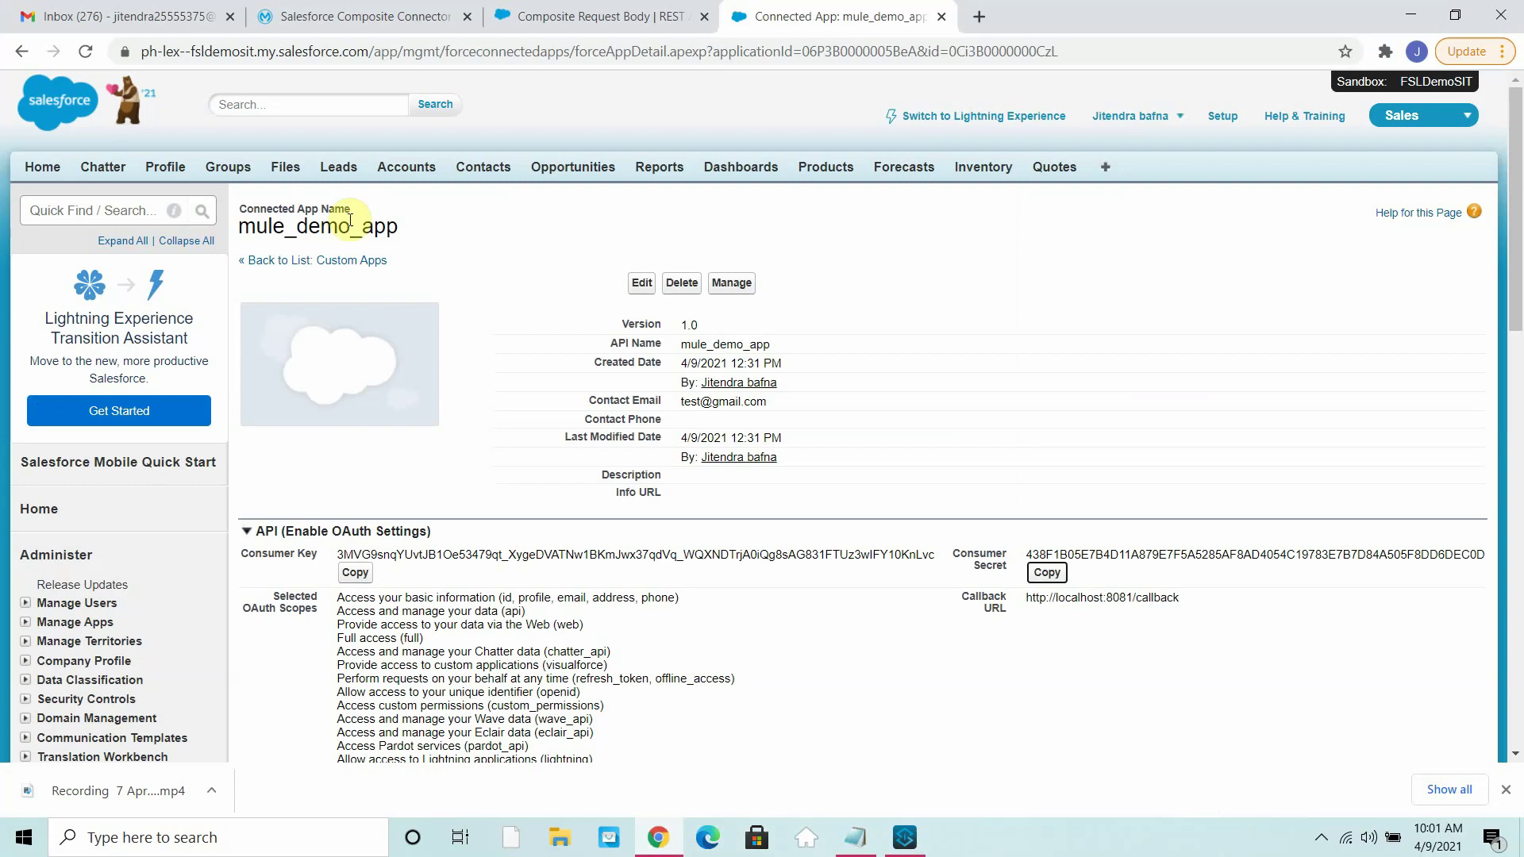
pyautogui.click(111, 19)
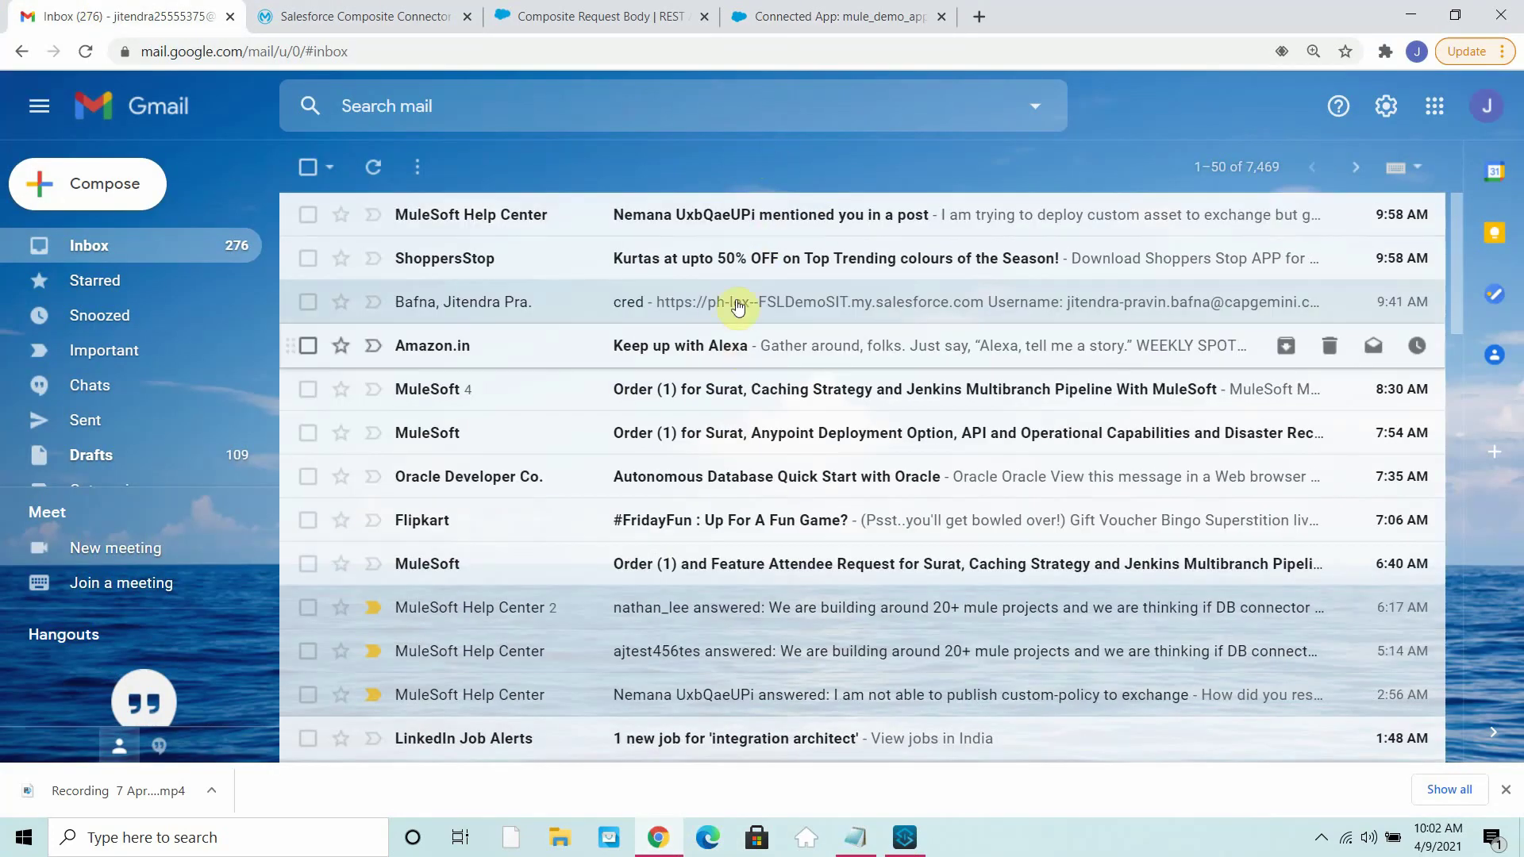
pyautogui.click(737, 304)
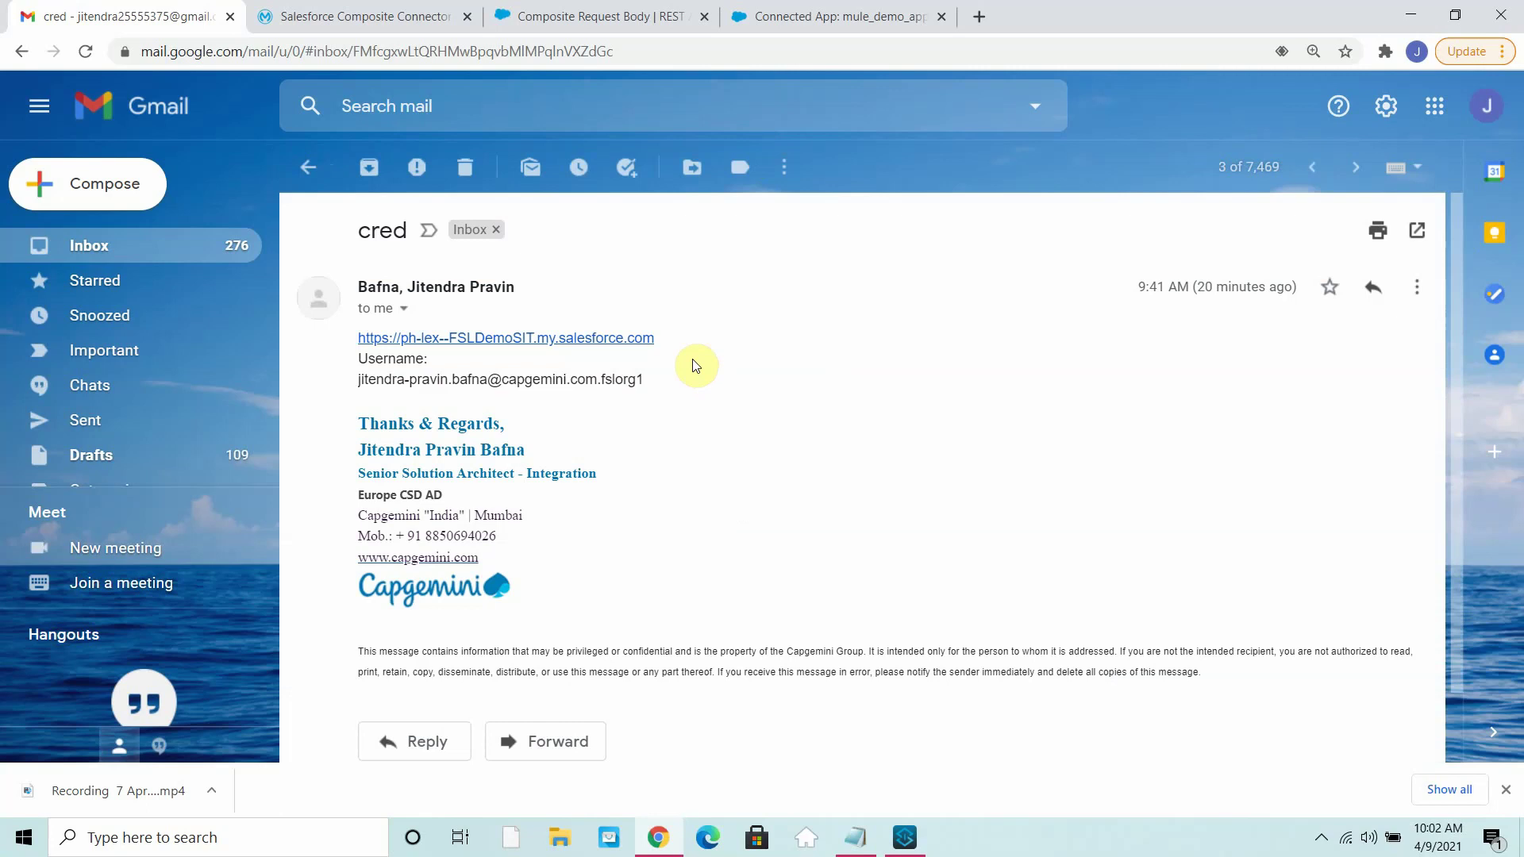
pyautogui.moveTo(649, 389); pyautogui.dragTo(357, 385)
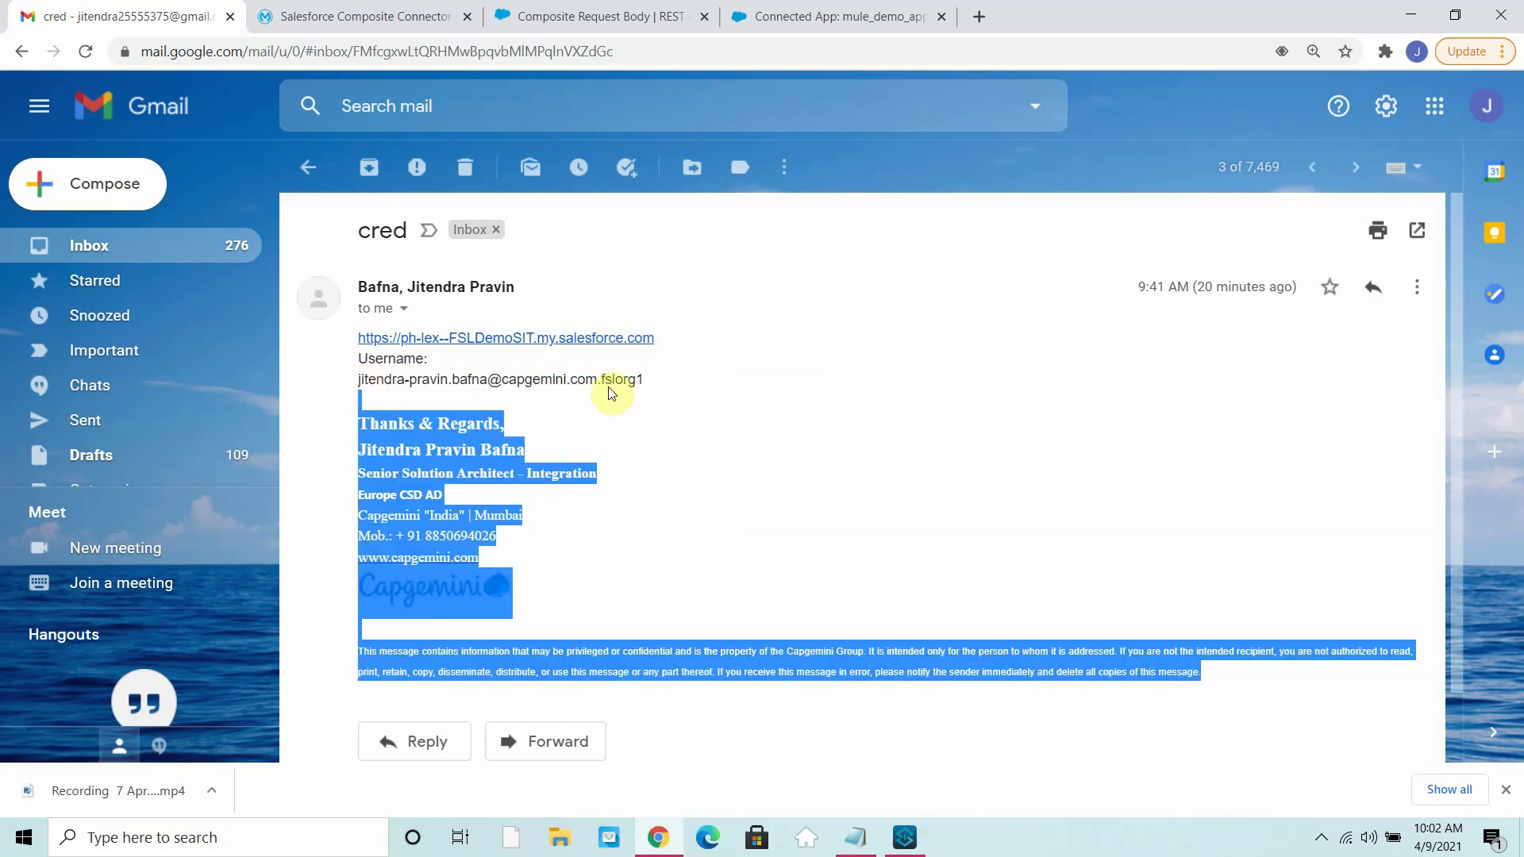
pyautogui.click(635, 411)
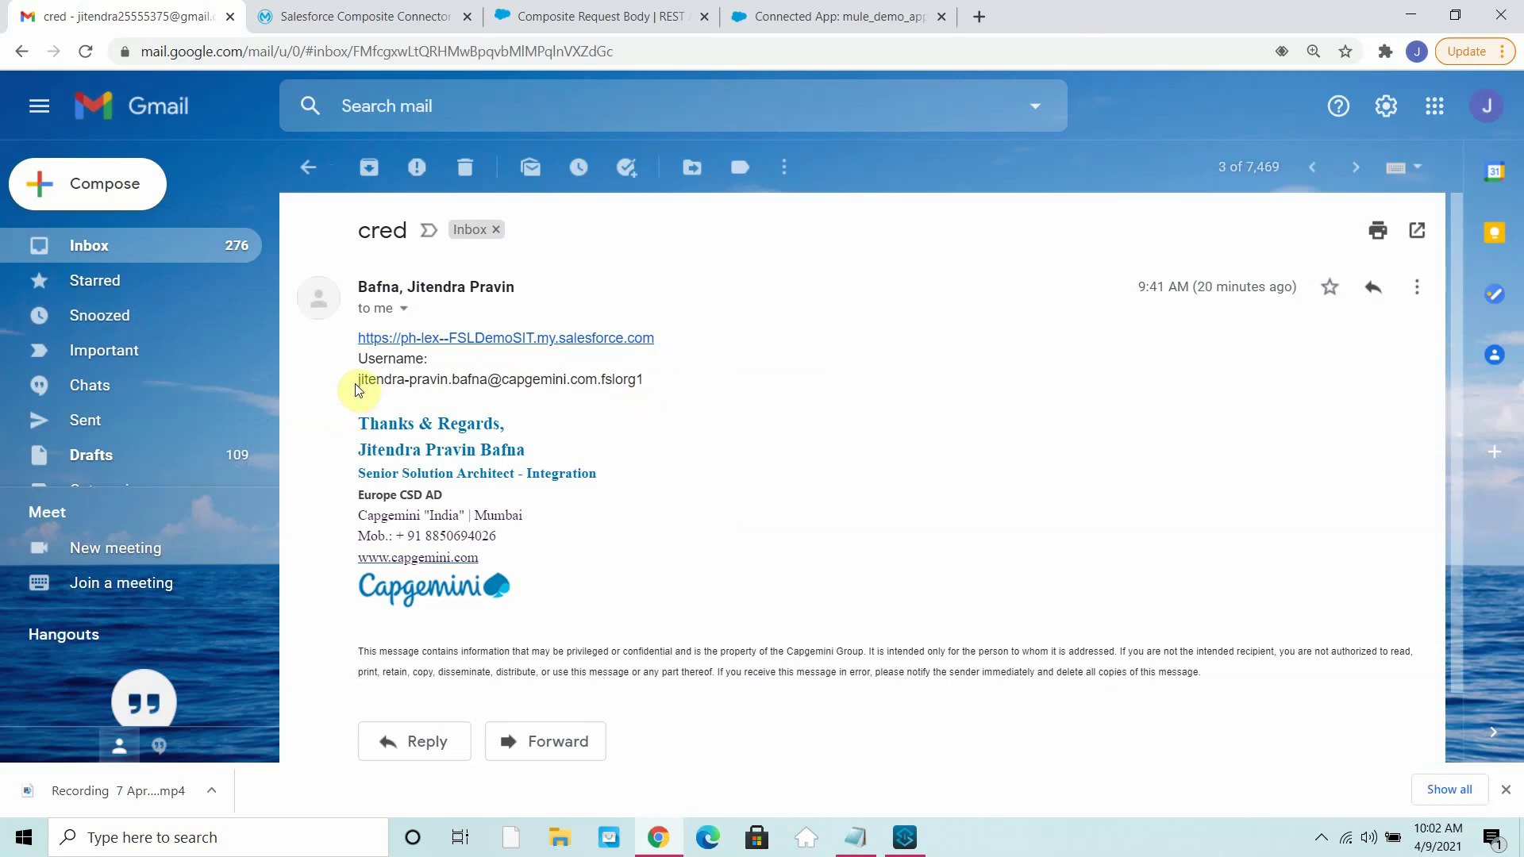
pyautogui.moveTo(357, 384)
pyautogui.mouseDown()
pyautogui.moveTo(670, 394)
pyautogui.moveTo(361, 381)
pyautogui.mouseUp()
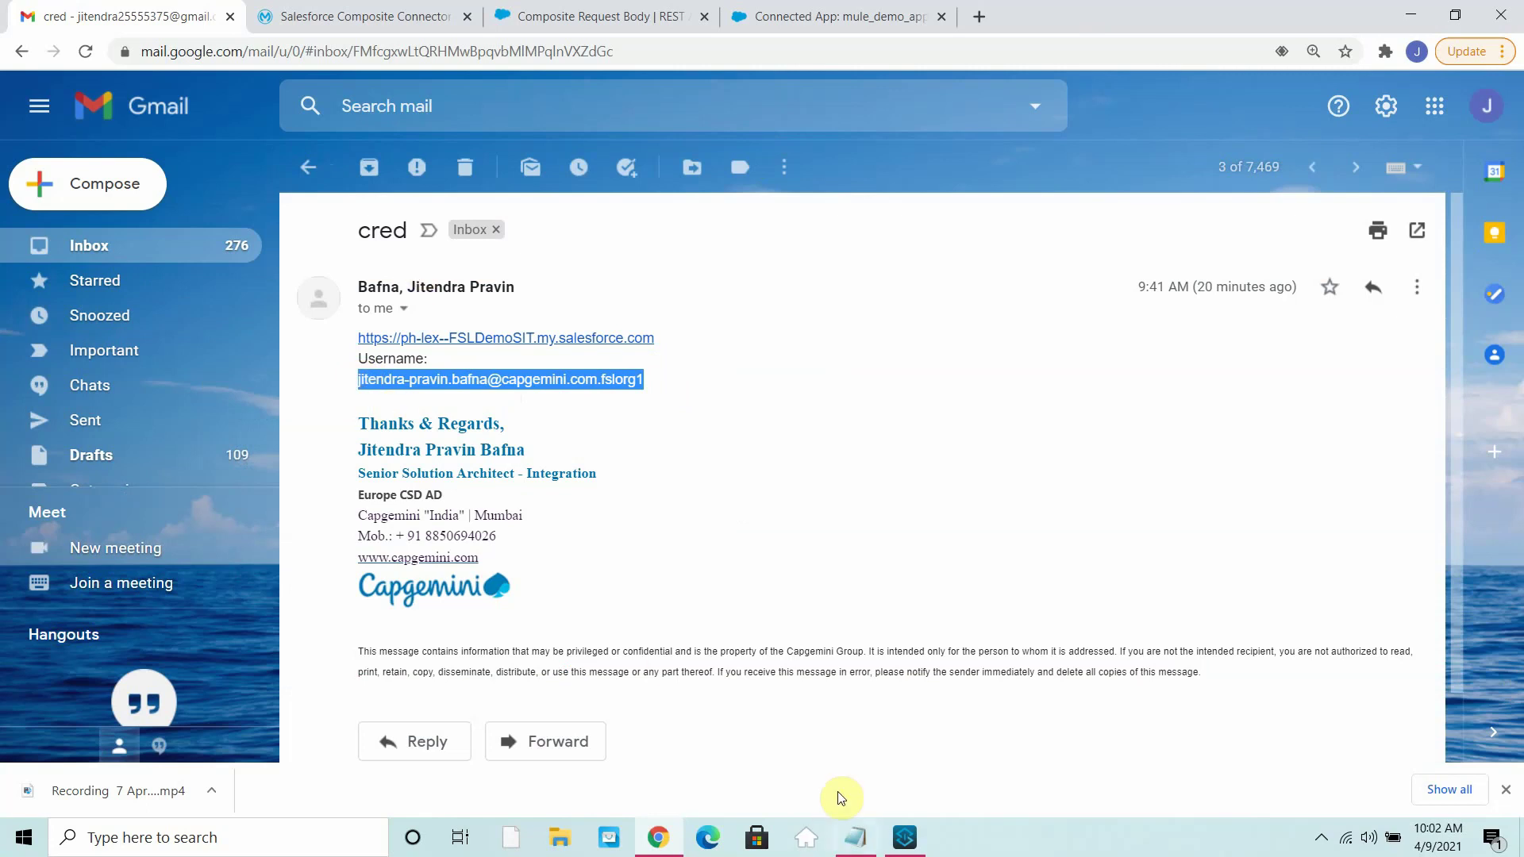
# Return to Anypoint Studio, paste the Salesforce username into the Salesforce Composite Config, and enter the account password.
pyautogui.click(904, 837)
pyautogui.click(709, 407)
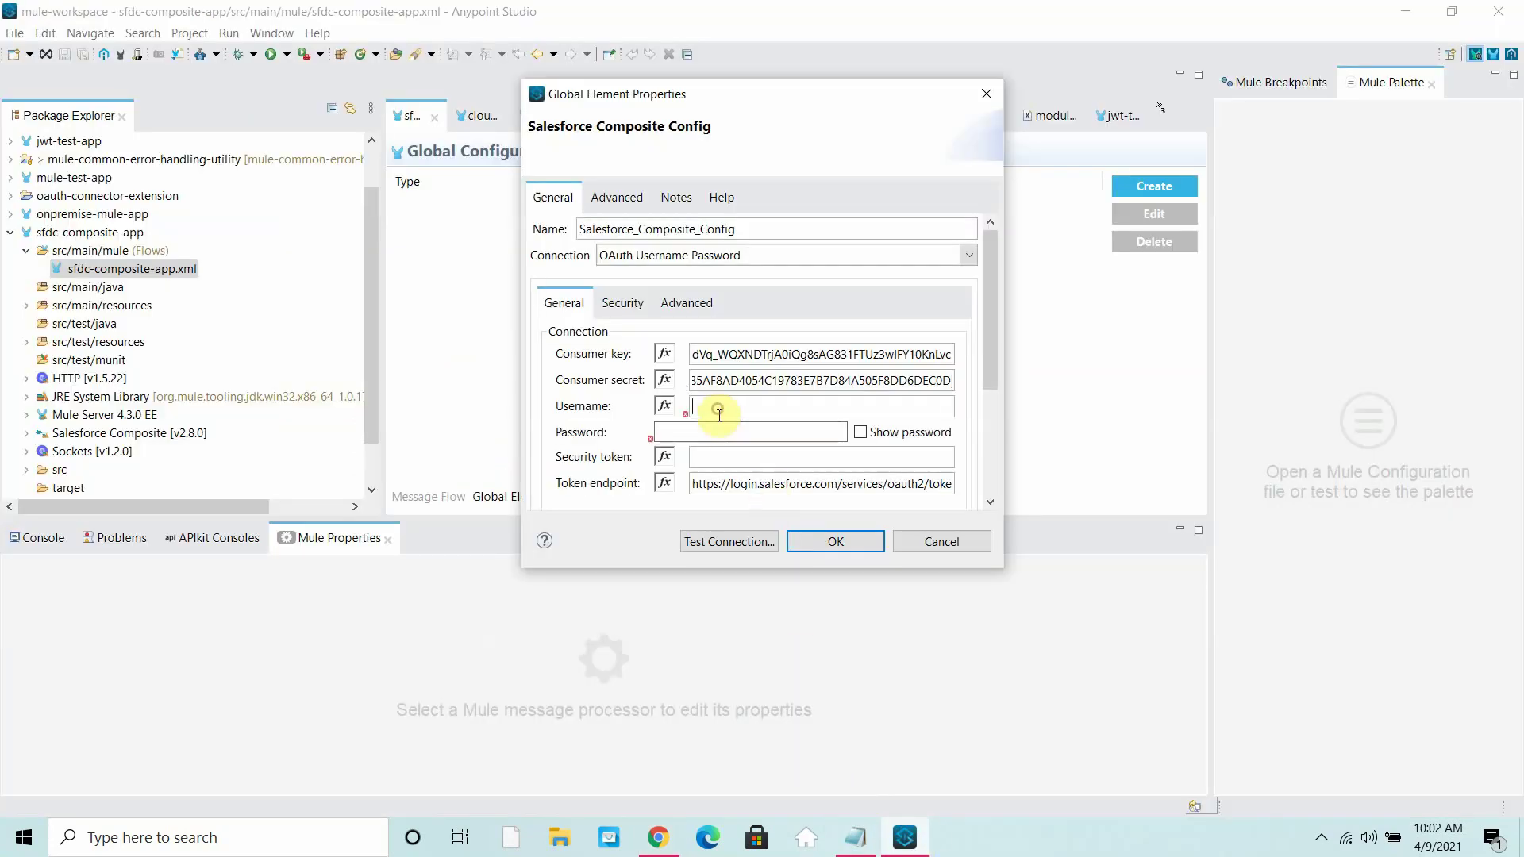
pyautogui.hotkey('ctrl', 'v')
pyautogui.click(717, 429)
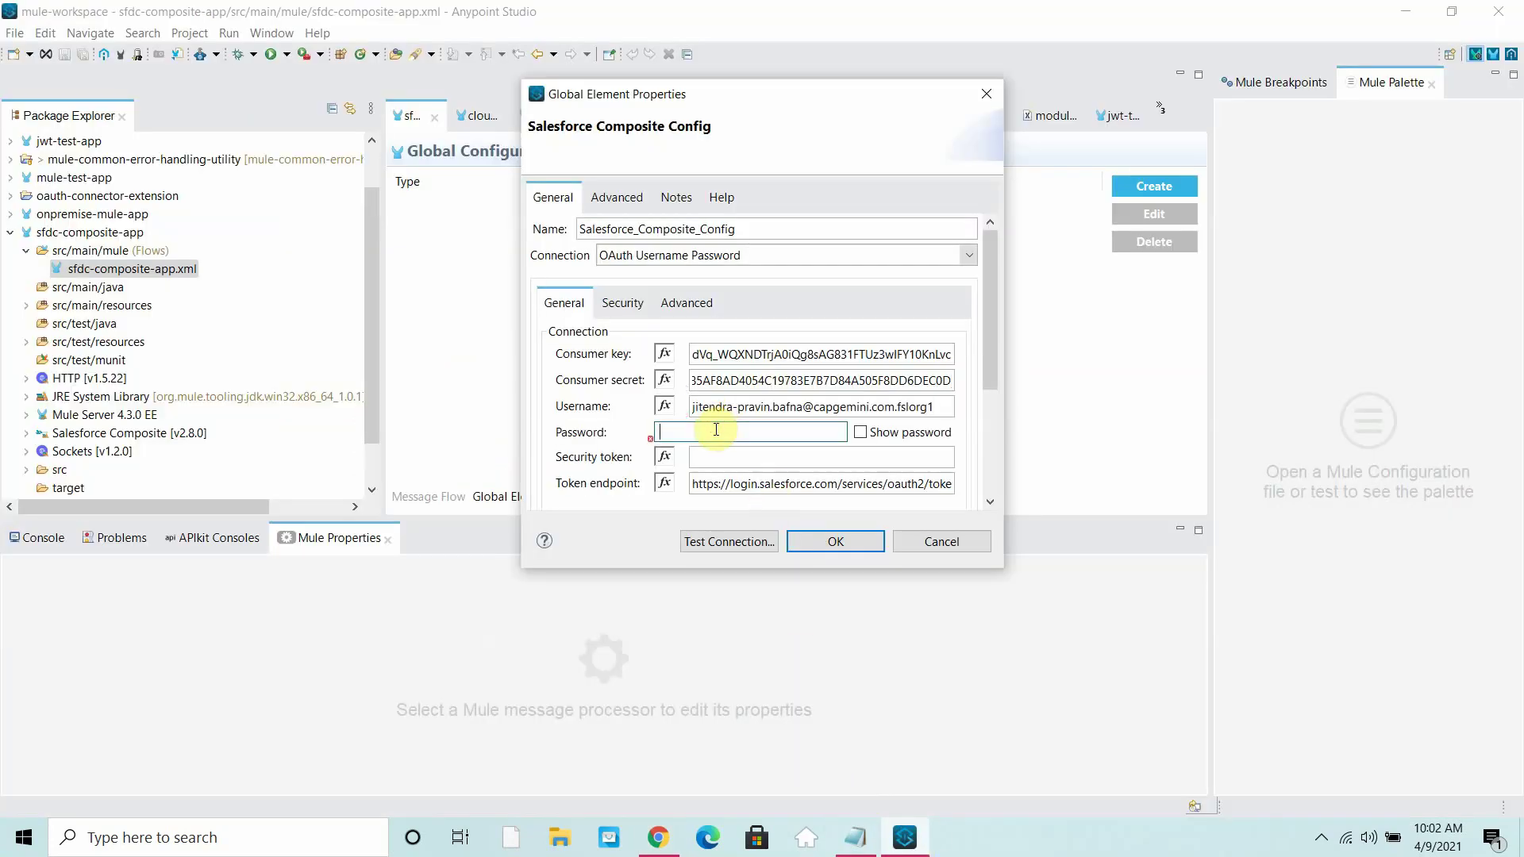
pyautogui.write('•••••••••••')
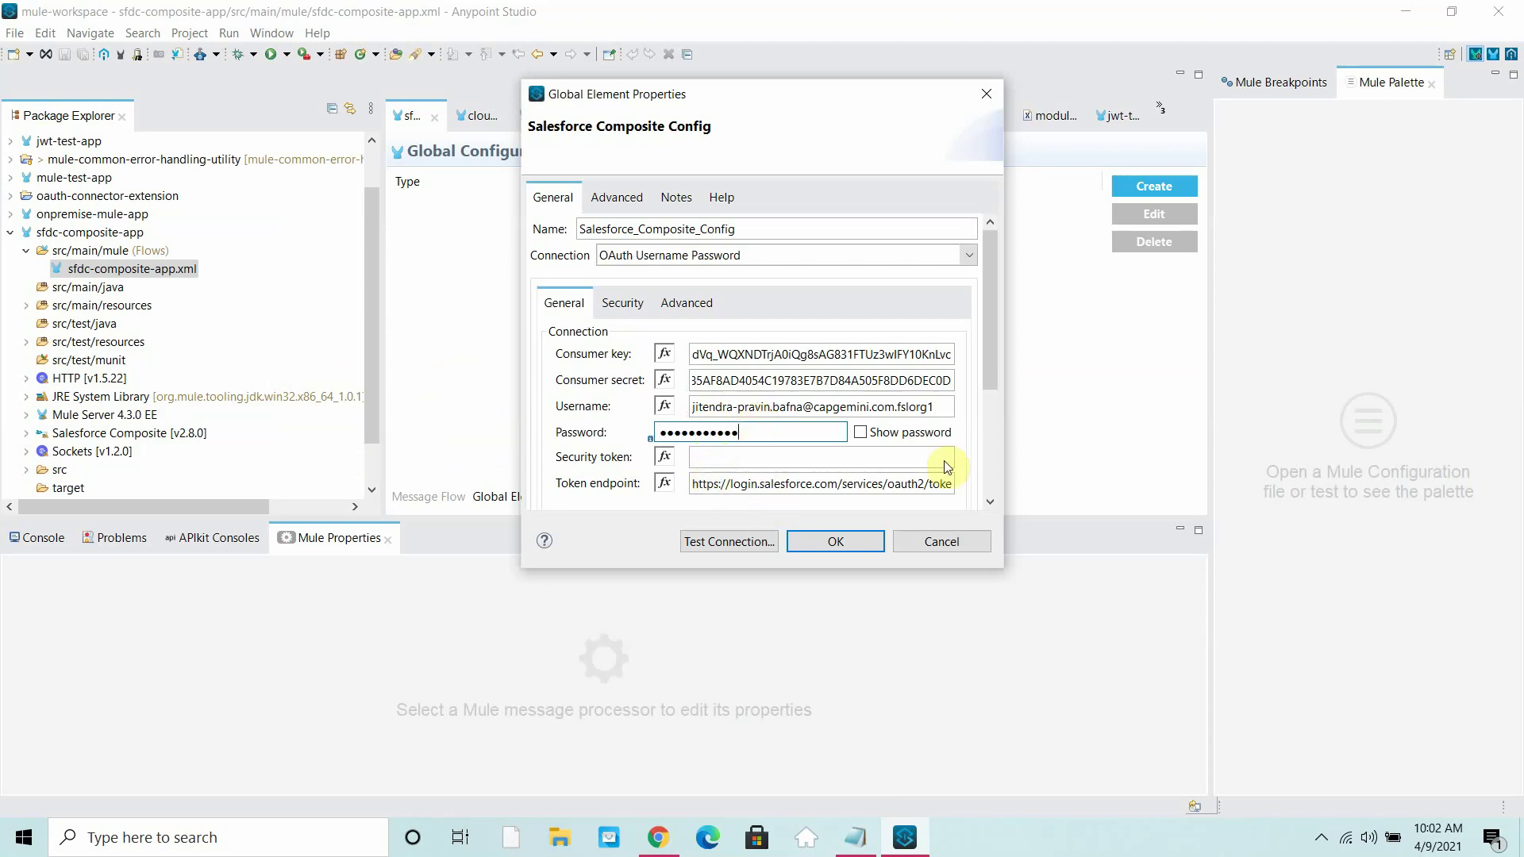
# Copy the Salesforce Composite Config's token endpoint URL, switch to Notepad, and paste it below the existing notes.
pyautogui.moveTo(988, 375); pyautogui.dragTo(997, 467)
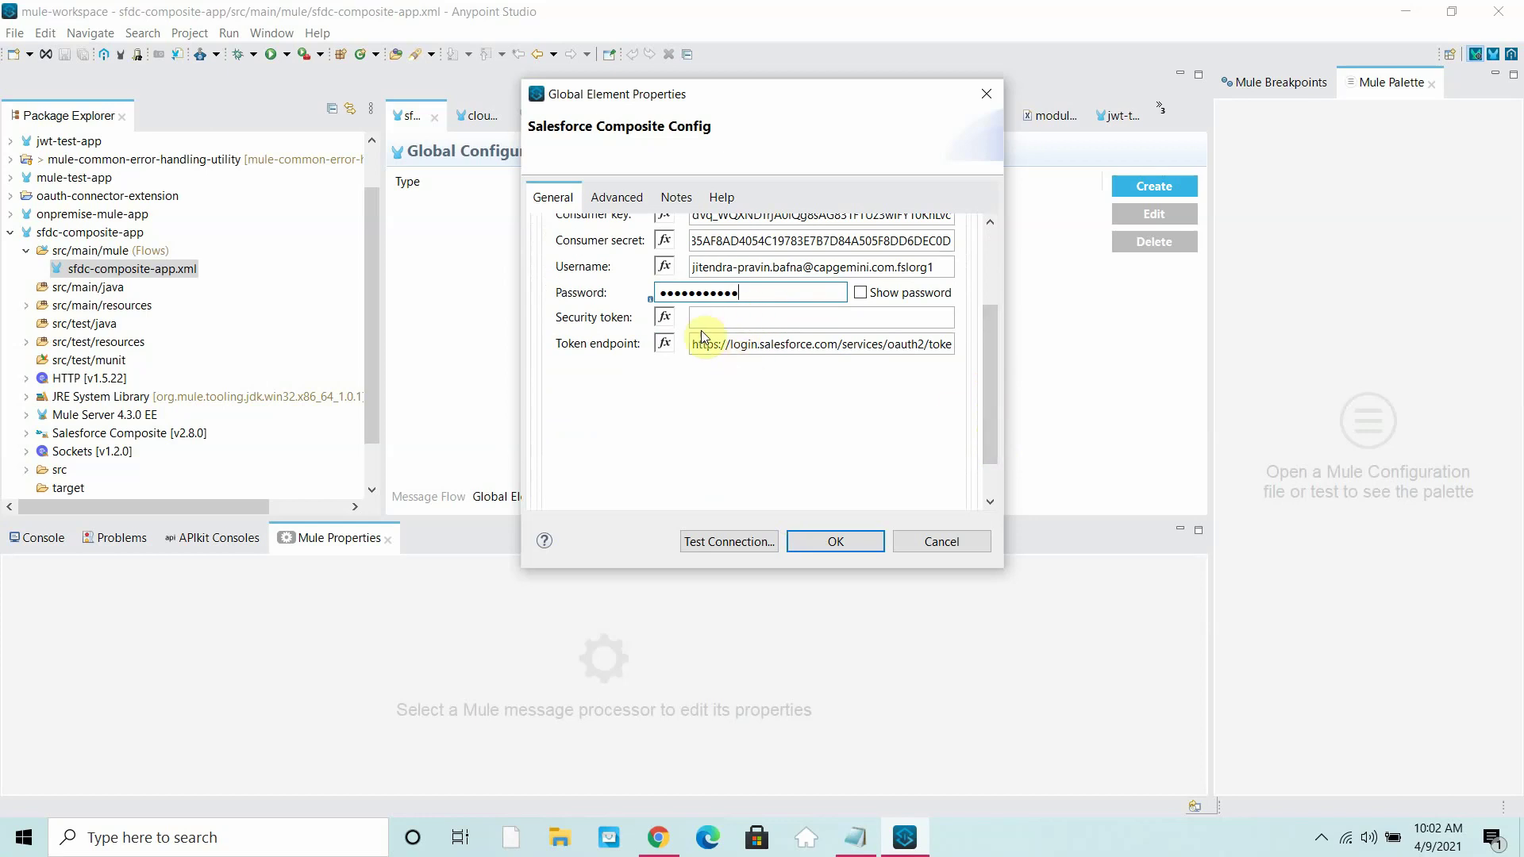
pyautogui.moveTo(696, 347); pyautogui.dragTo(992, 355)
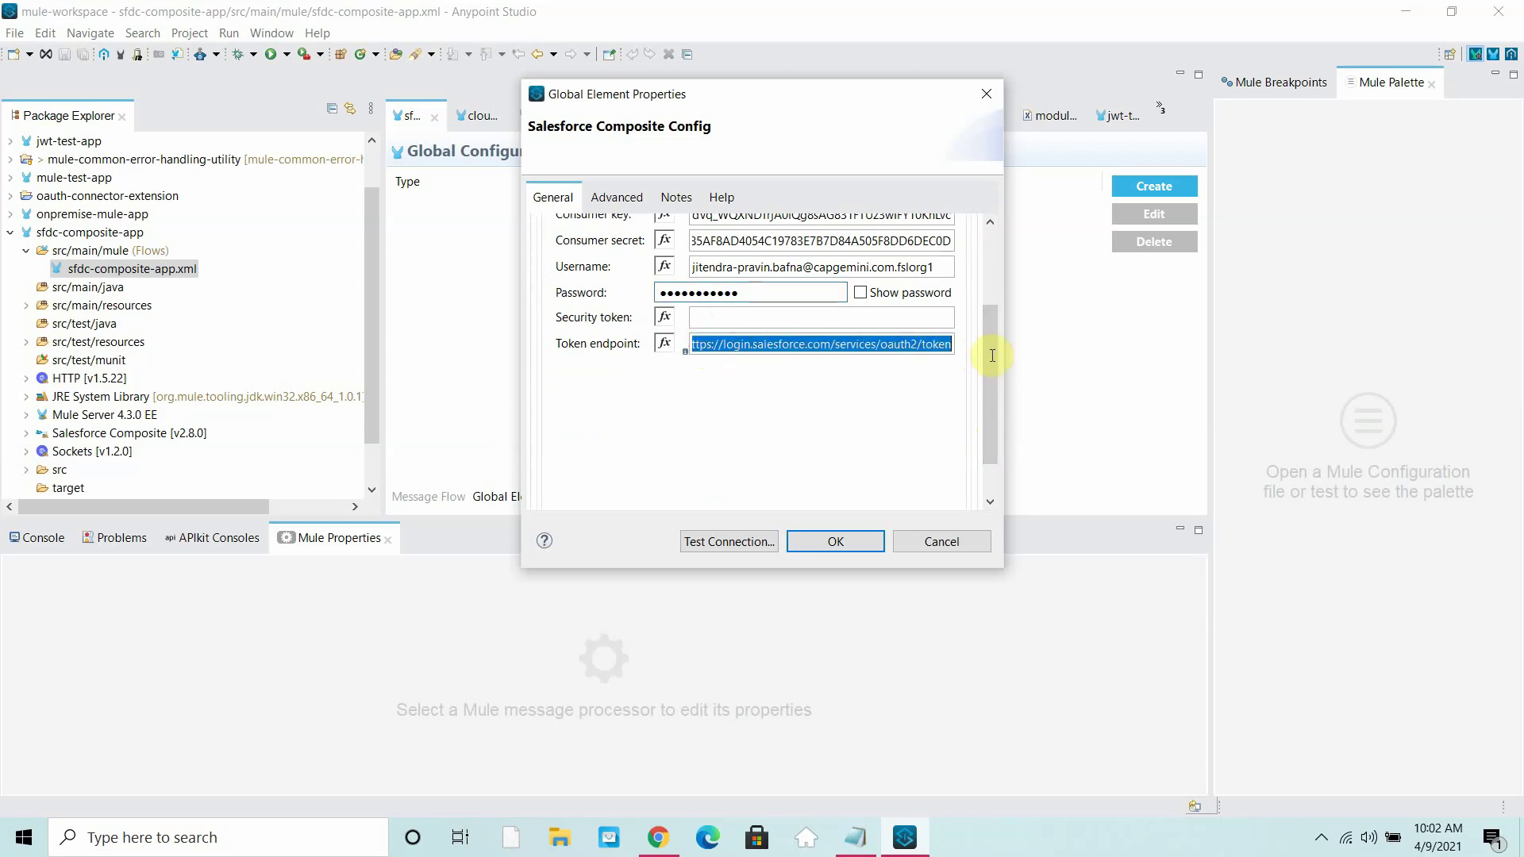
pyautogui.click(855, 837)
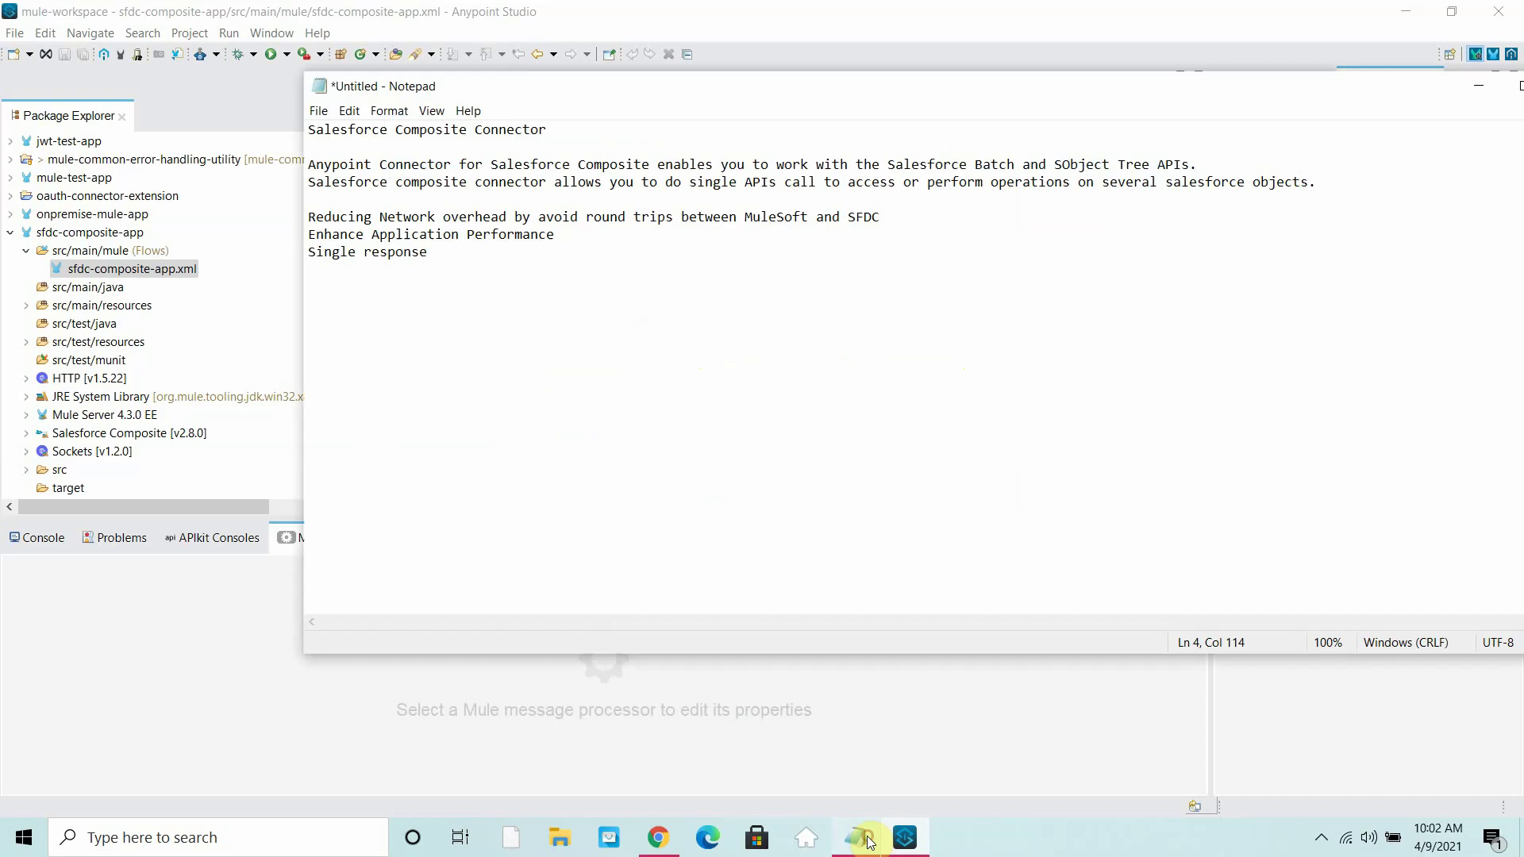
pyautogui.click(446, 254)
pyautogui.press('Return')
pyautogui.press('Return')
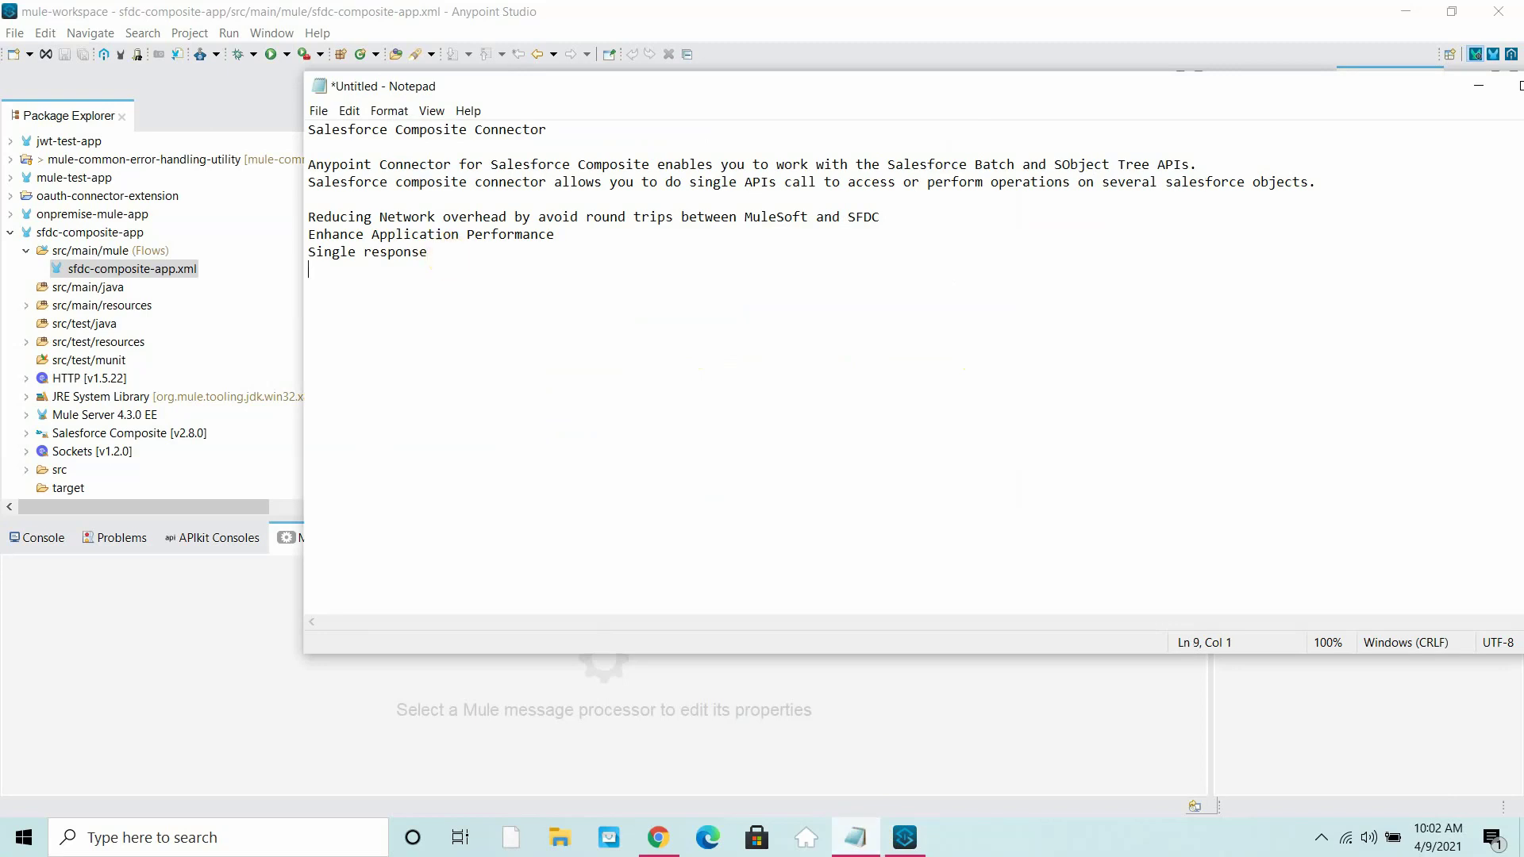
pyautogui.hotkey('ctrl', 'v')
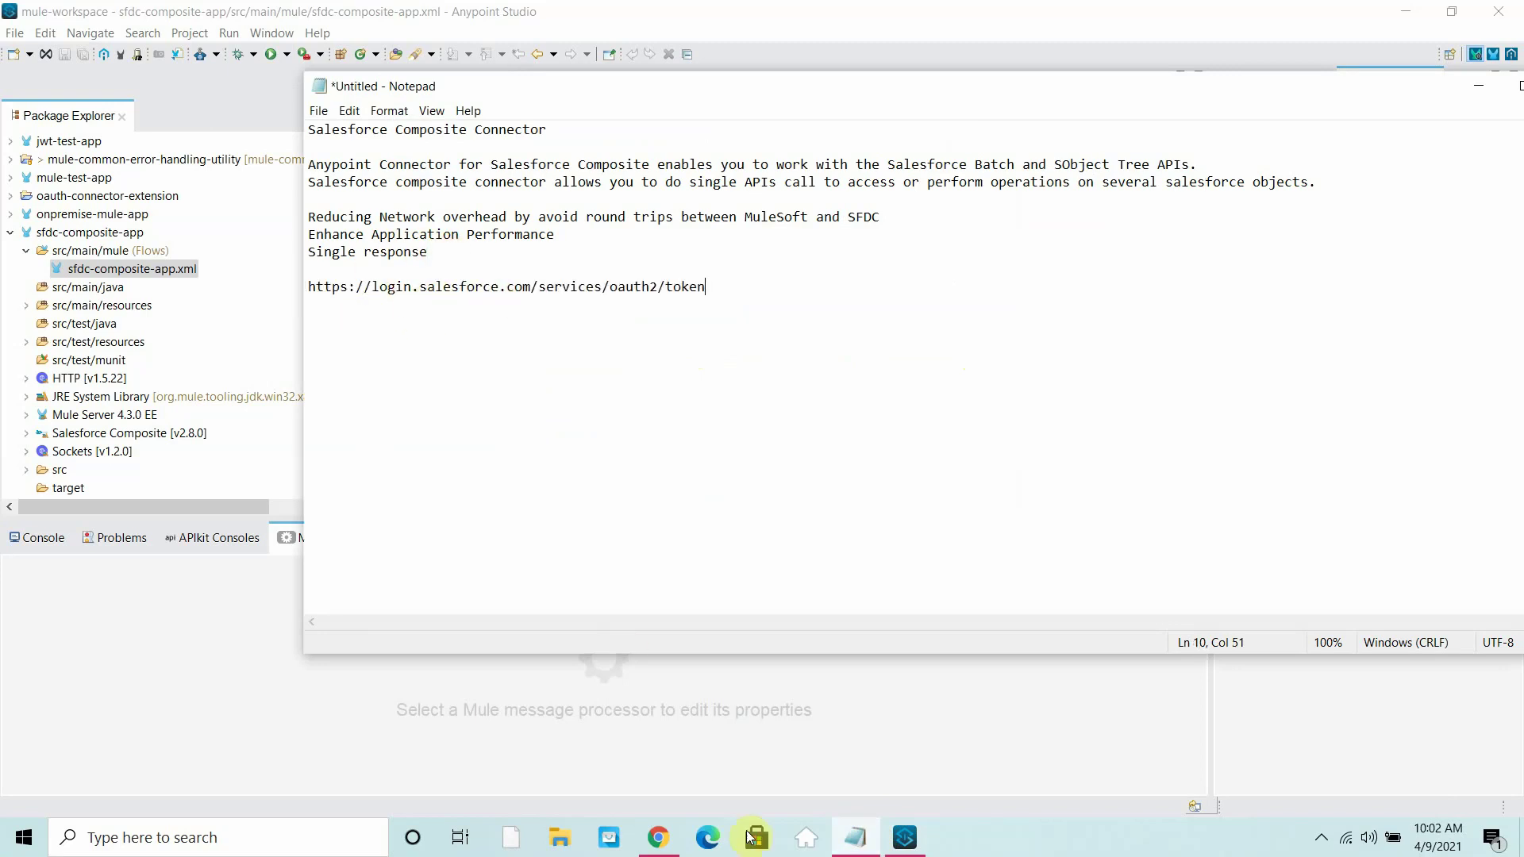
pyautogui.click(661, 742)
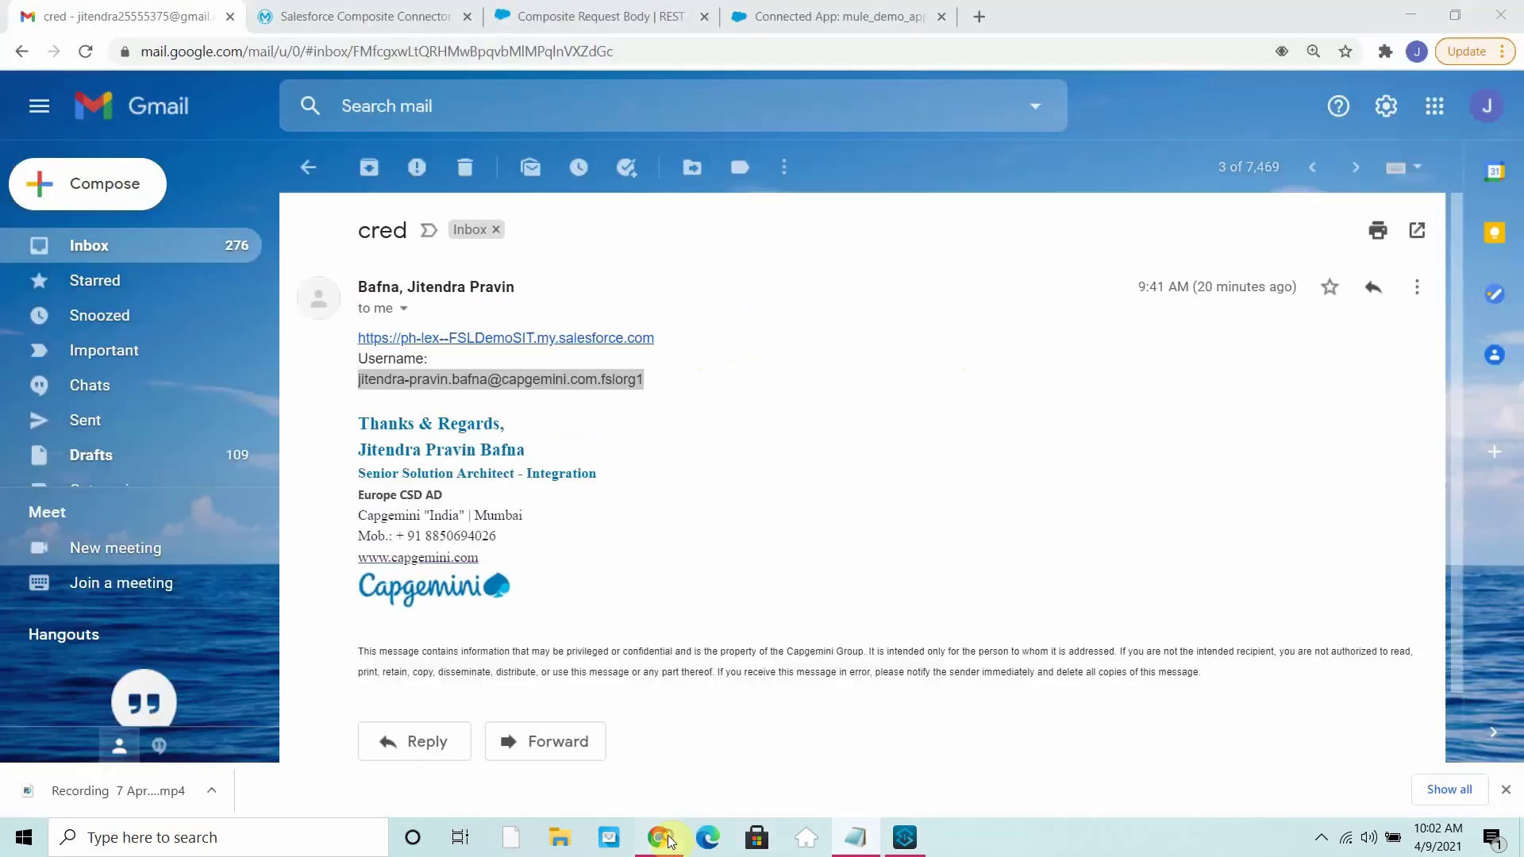
pyautogui.click(650, 367)
pyautogui.moveTo(670, 336); pyautogui.dragTo(361, 338)
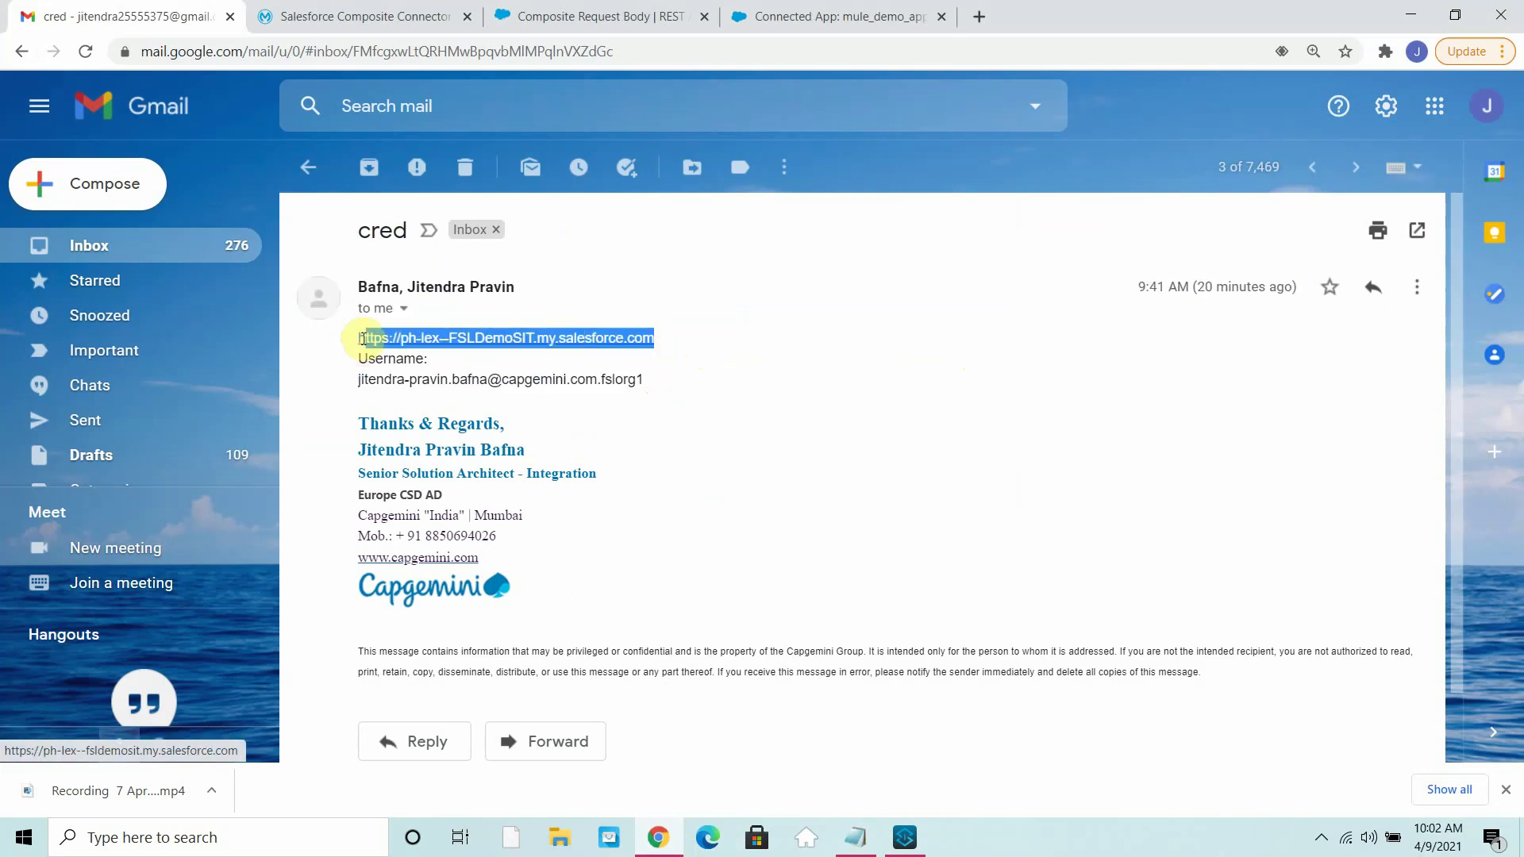
pyautogui.click(1410, 14)
pyautogui.moveTo(531, 287); pyautogui.dragTo(253, 282)
pyautogui.hotkey('ctrl', 'v')
pyautogui.click(309, 287)
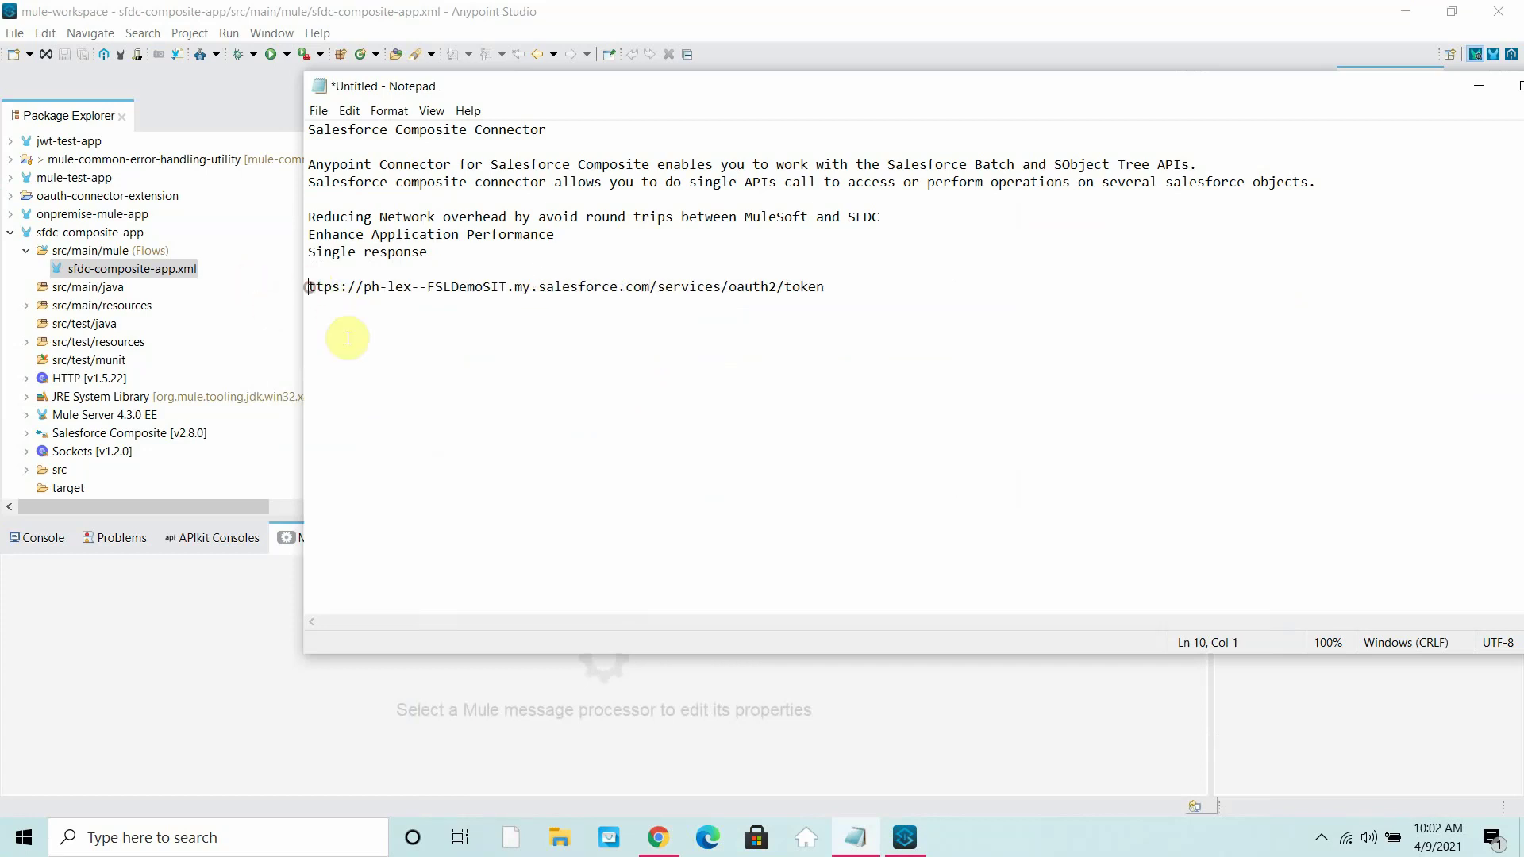
pyautogui.moveTo(849, 286); pyautogui.dragTo(299, 288)
pyautogui.click(924, 848)
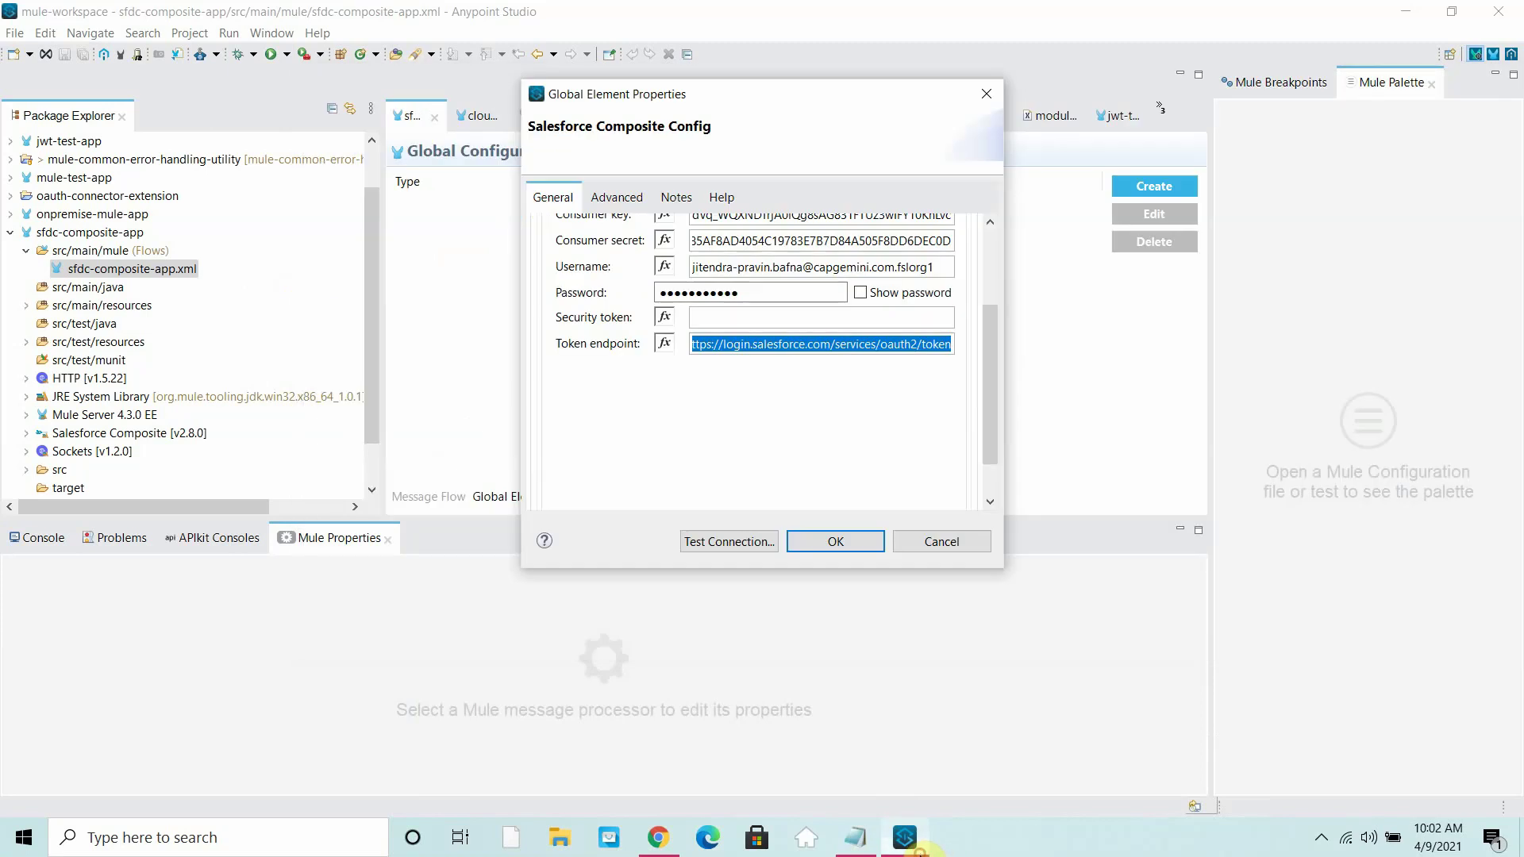
pyautogui.hotkey('ctrl', 'v')
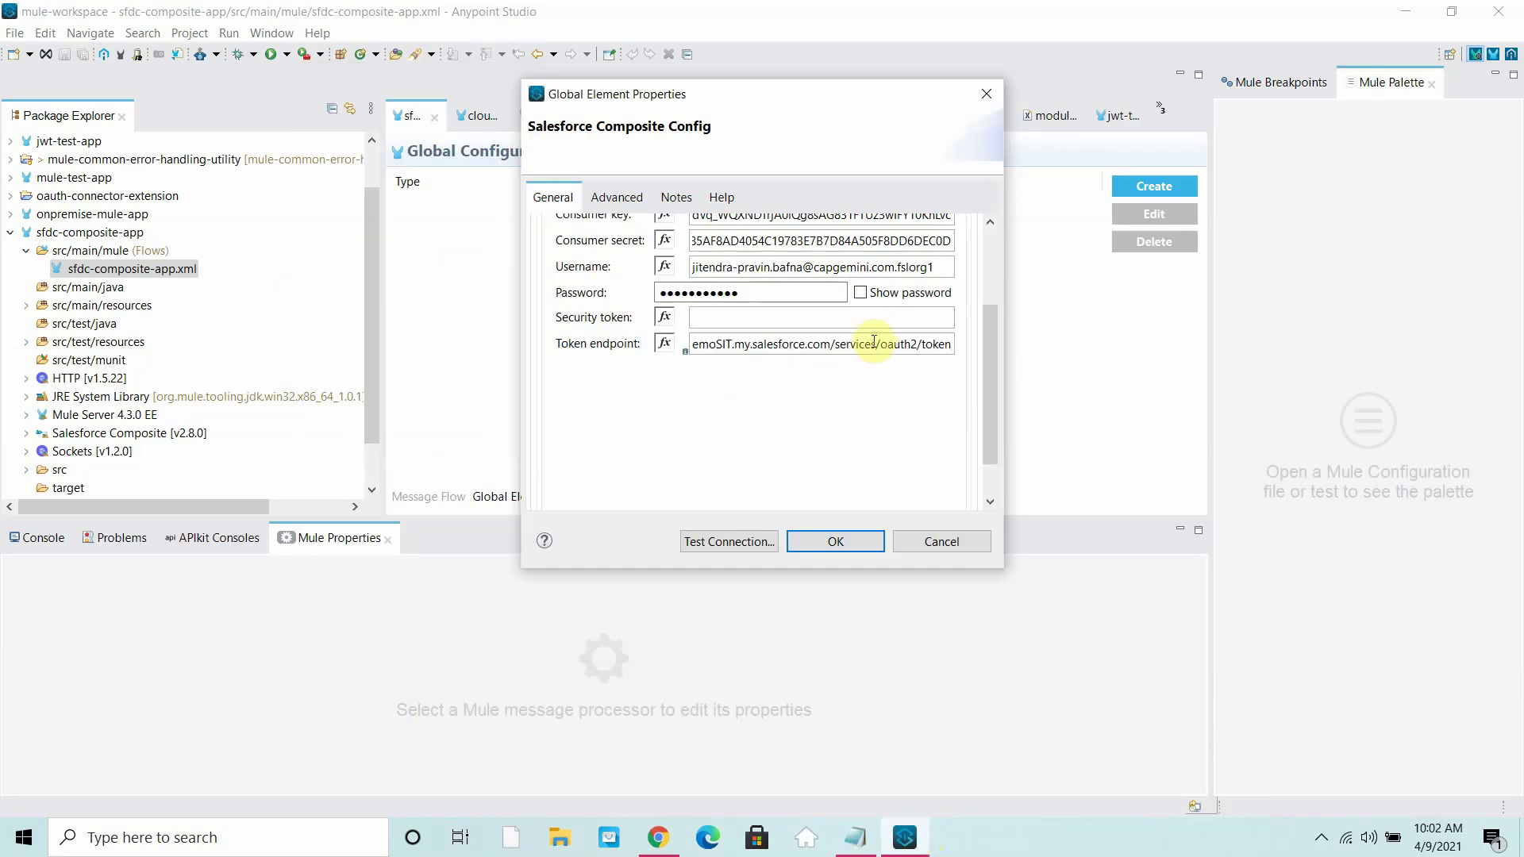
# Try to test the Salesforce Composite Config's connection, cancel the running test, and start it again.
pyautogui.click(733, 546)
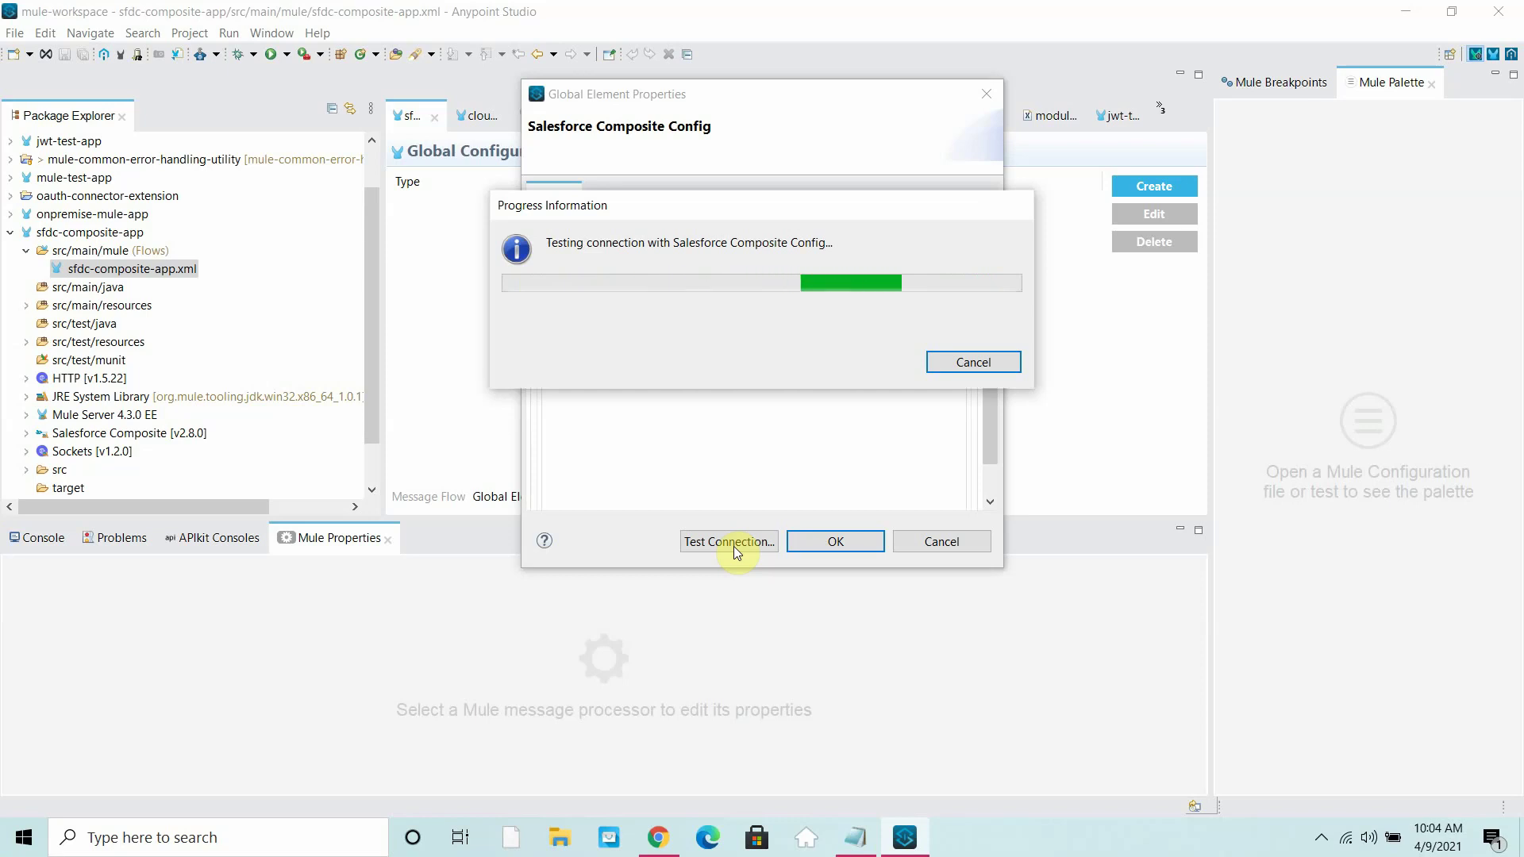
pyautogui.click(968, 364)
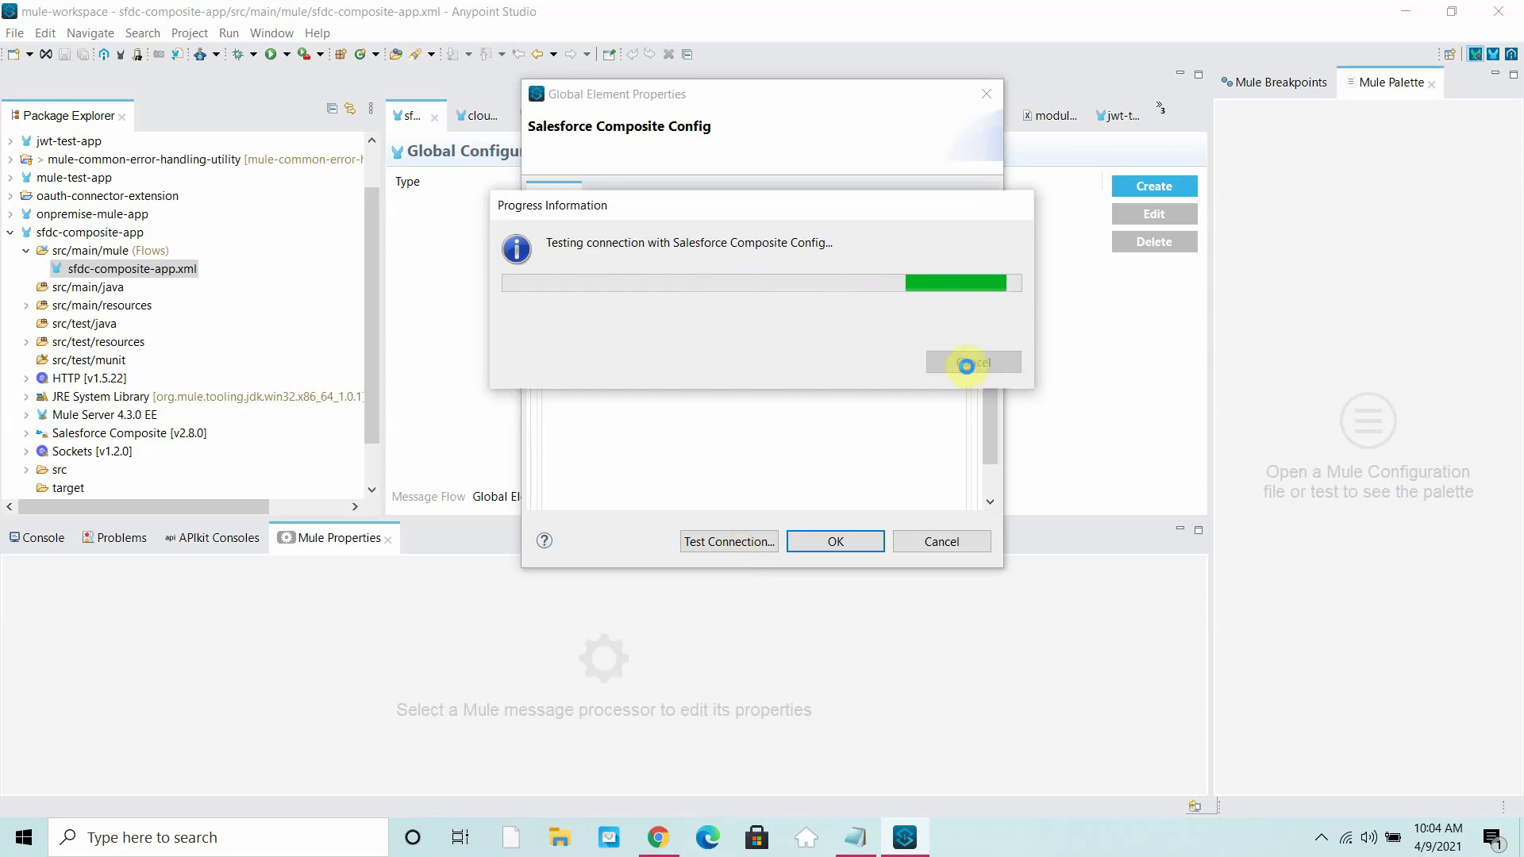
pyautogui.click(735, 541)
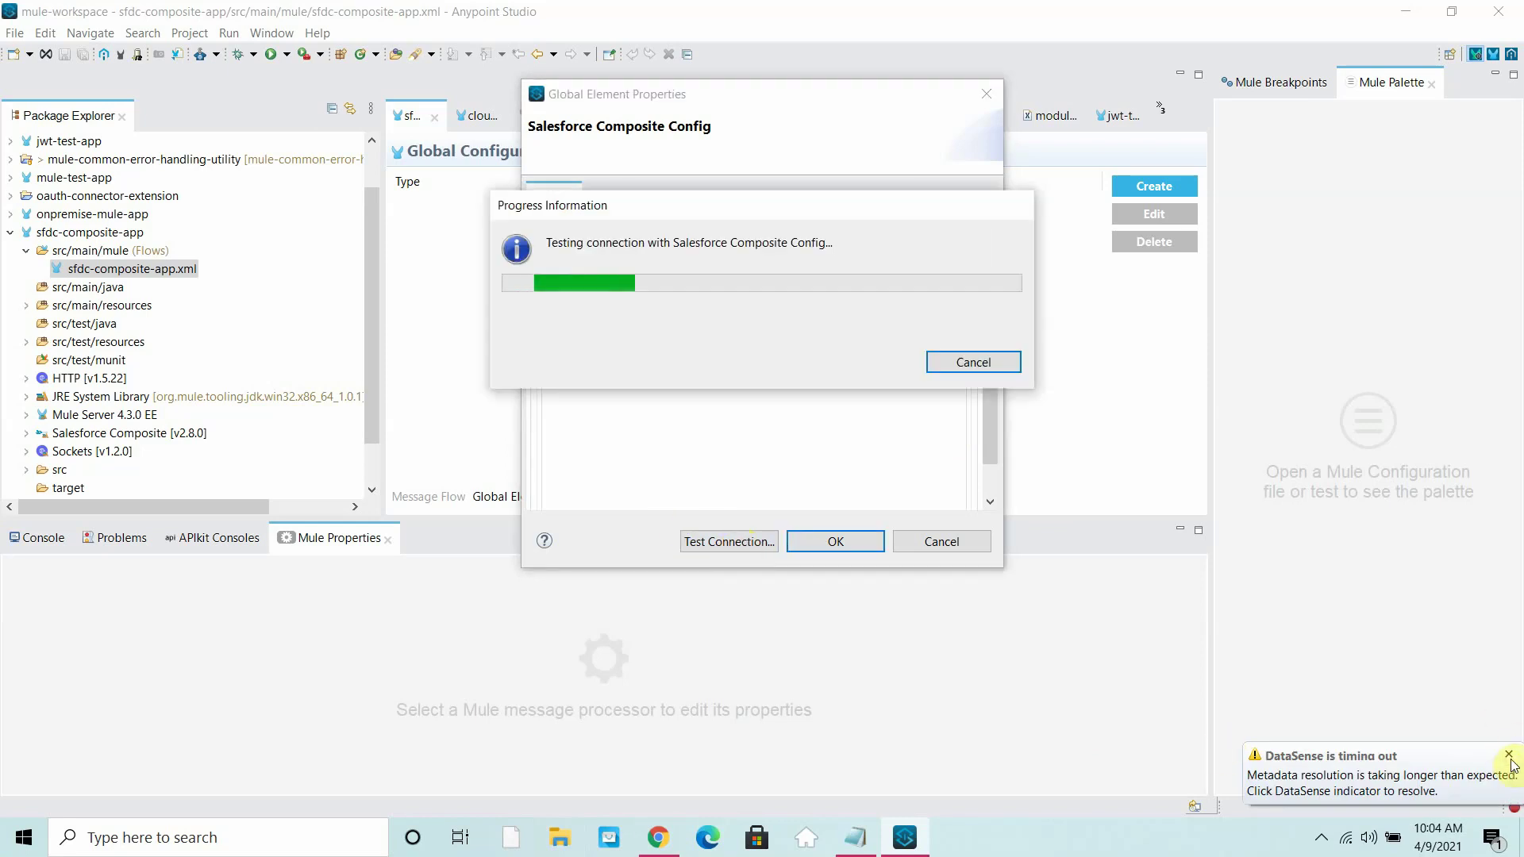
# Switch to Chrome, examine the mule_demo_app connected app's details and OAuth settings, and return to Anypoint Studio.
pyautogui.click(662, 841)
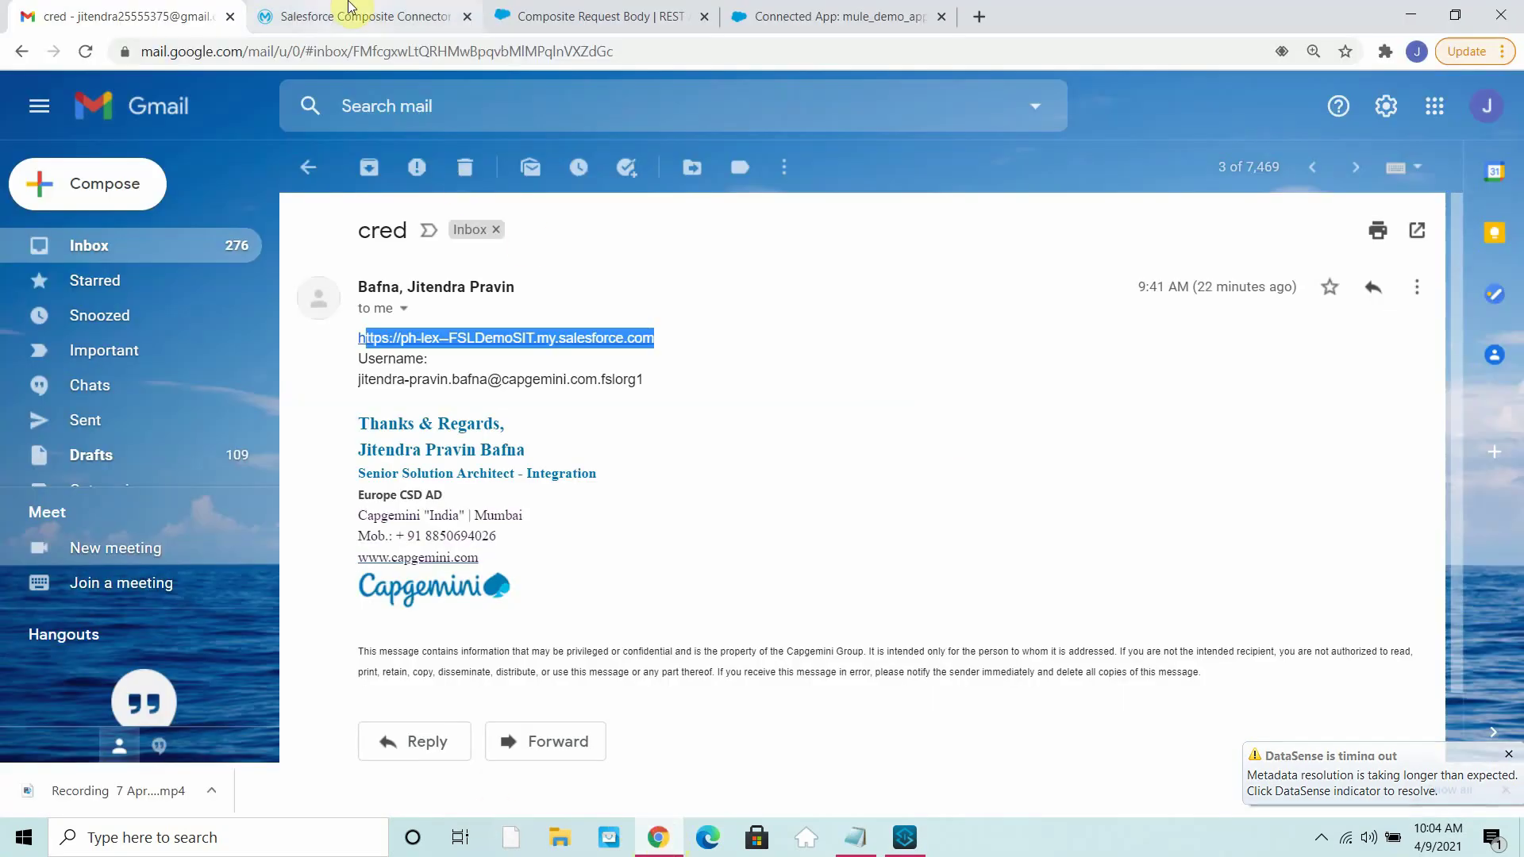
pyautogui.click(350, 11)
pyautogui.click(601, 15)
pyautogui.click(793, 16)
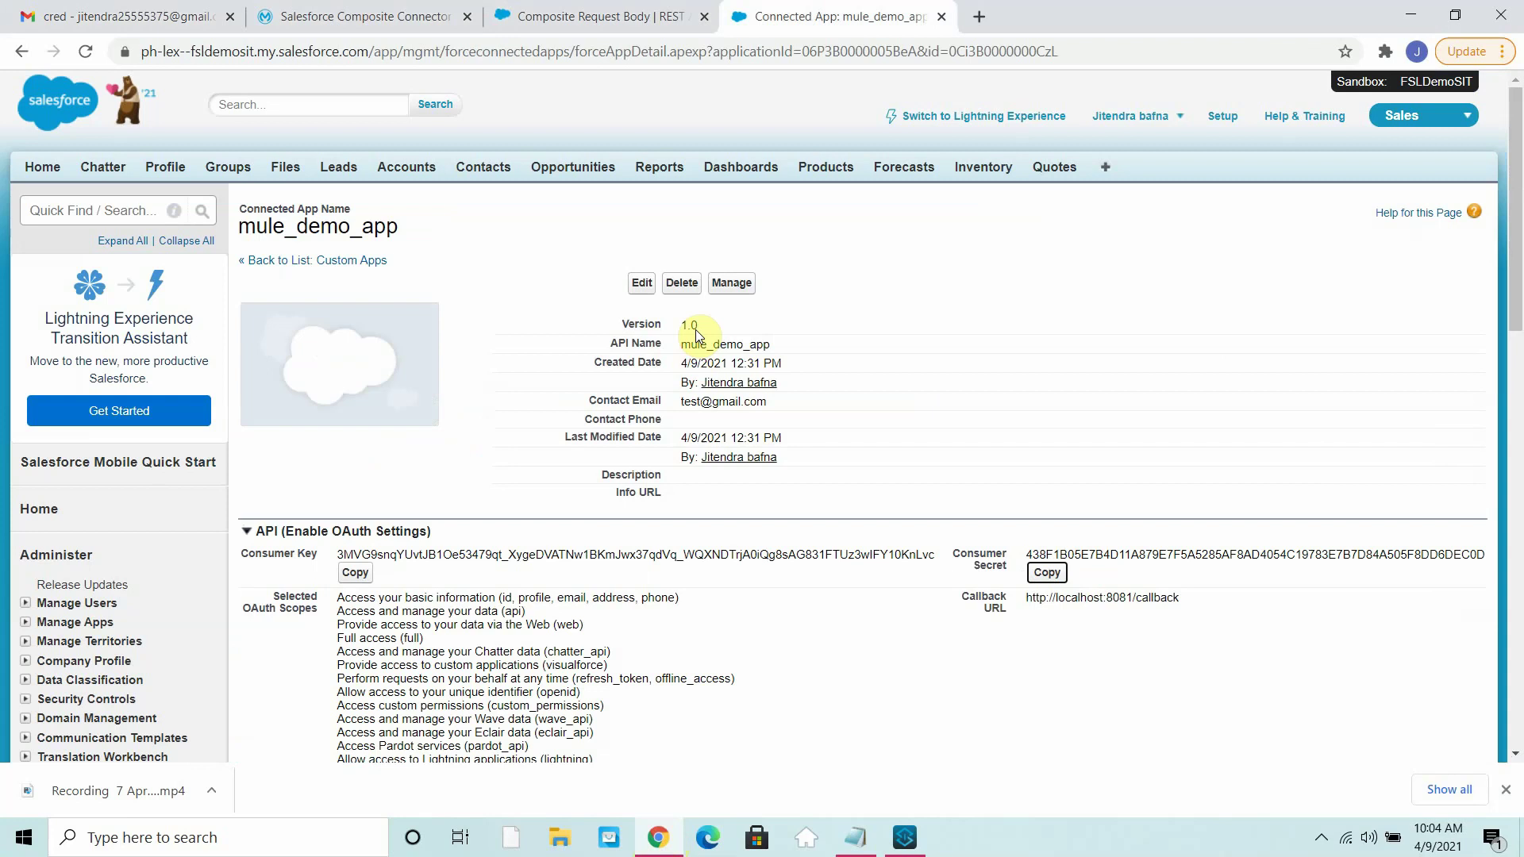
pyautogui.click(923, 821)
pyautogui.click(658, 839)
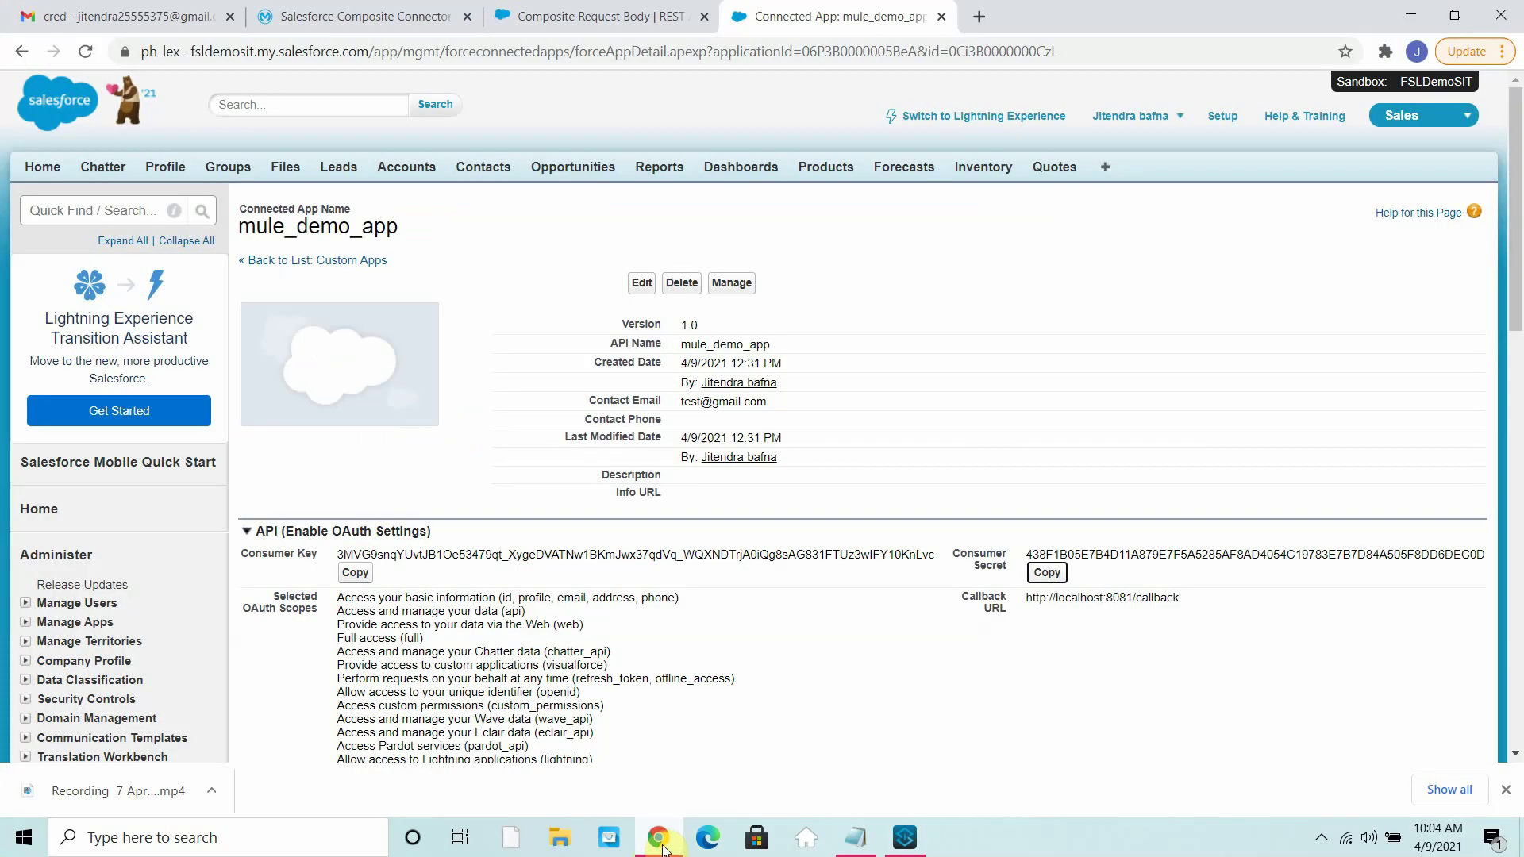
pyautogui.scroll(-6, 483, 611)
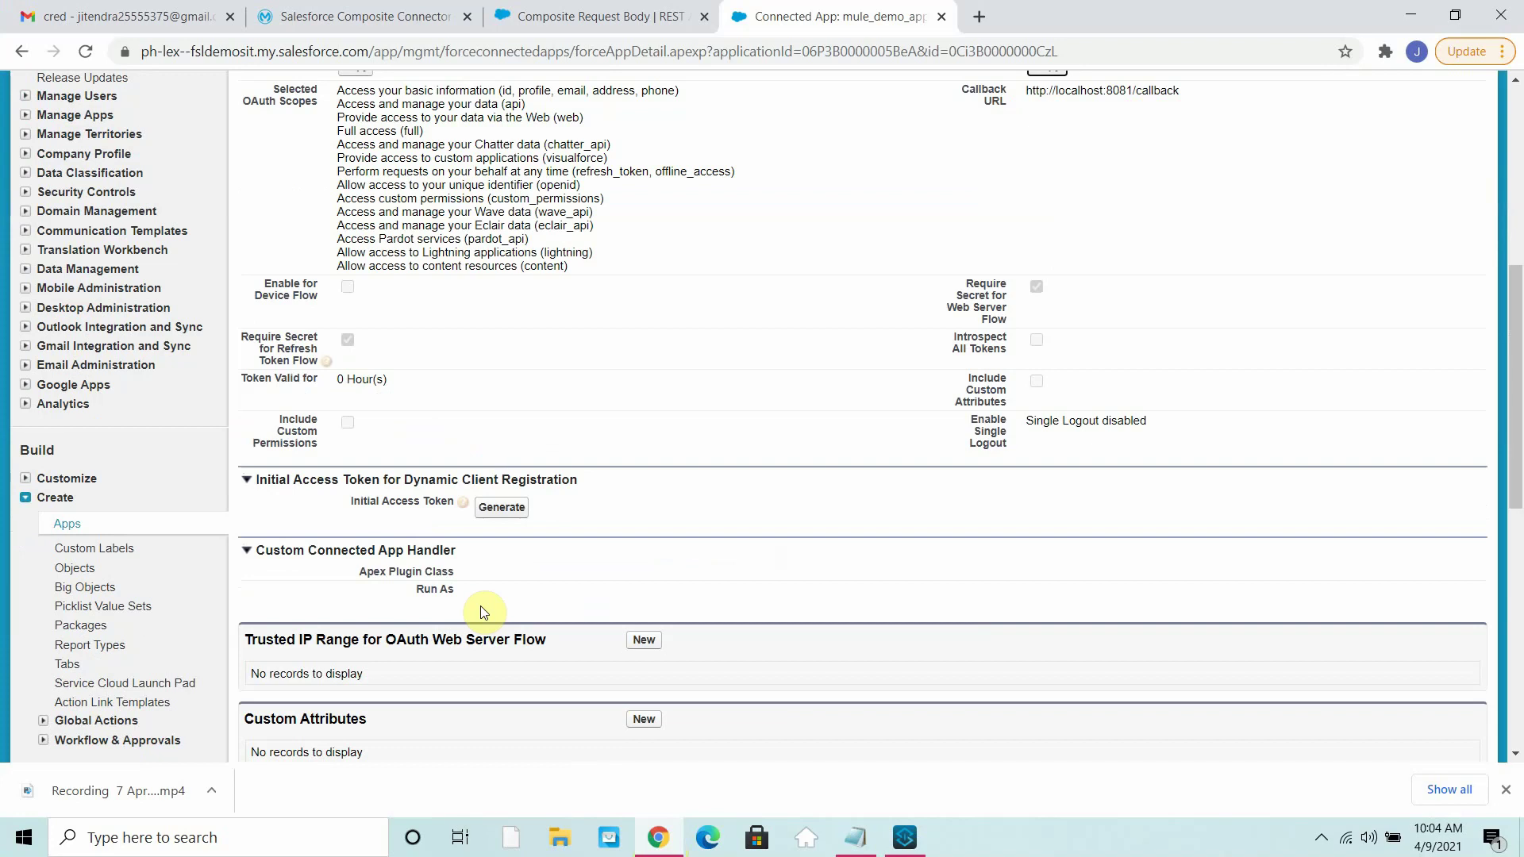
pyautogui.scroll(1, 482, 609)
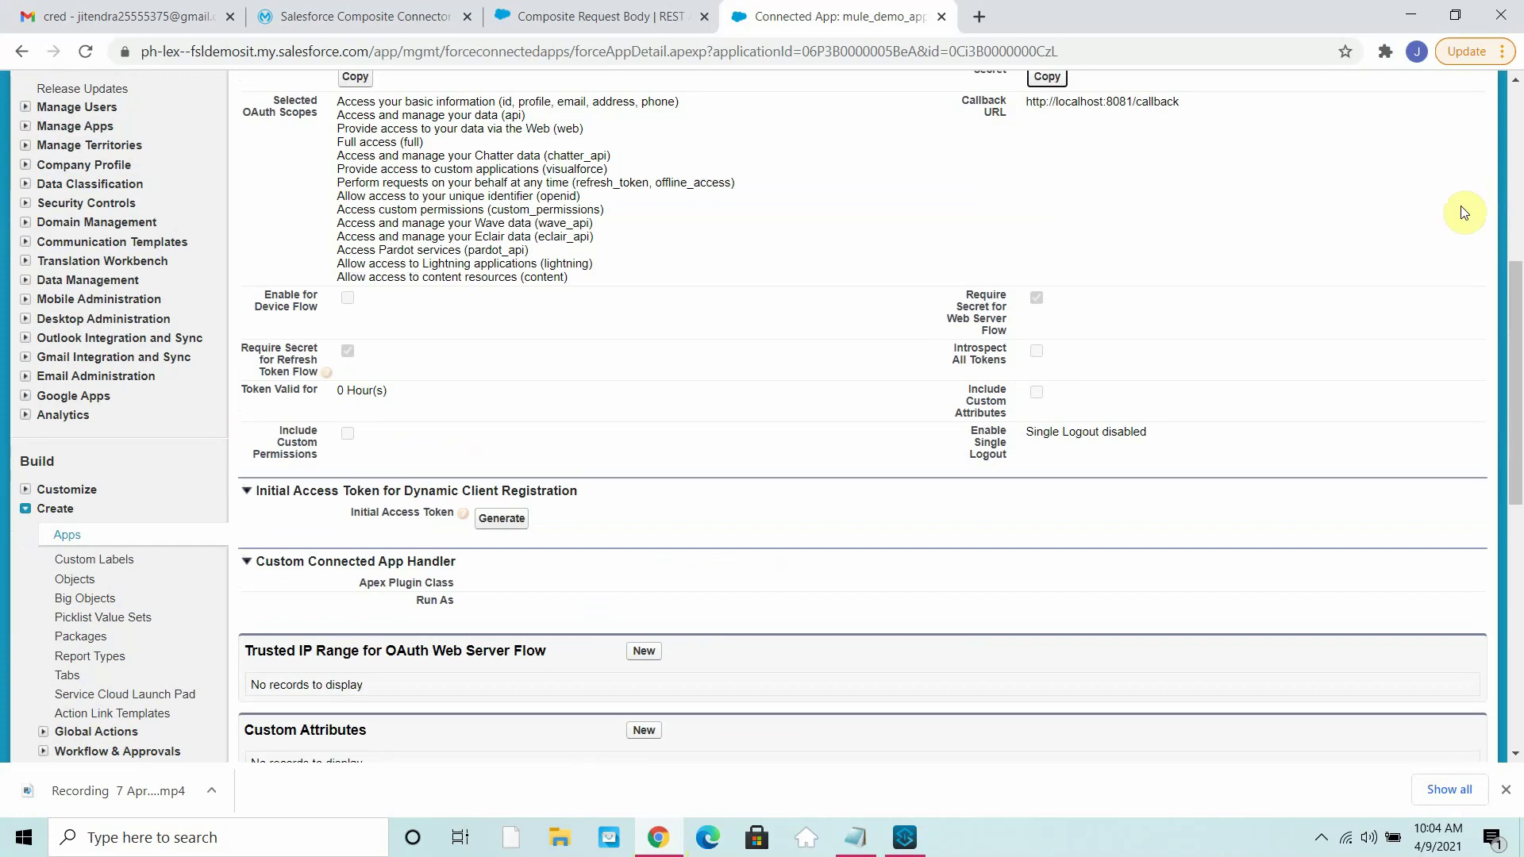
pyautogui.click(1418, 16)
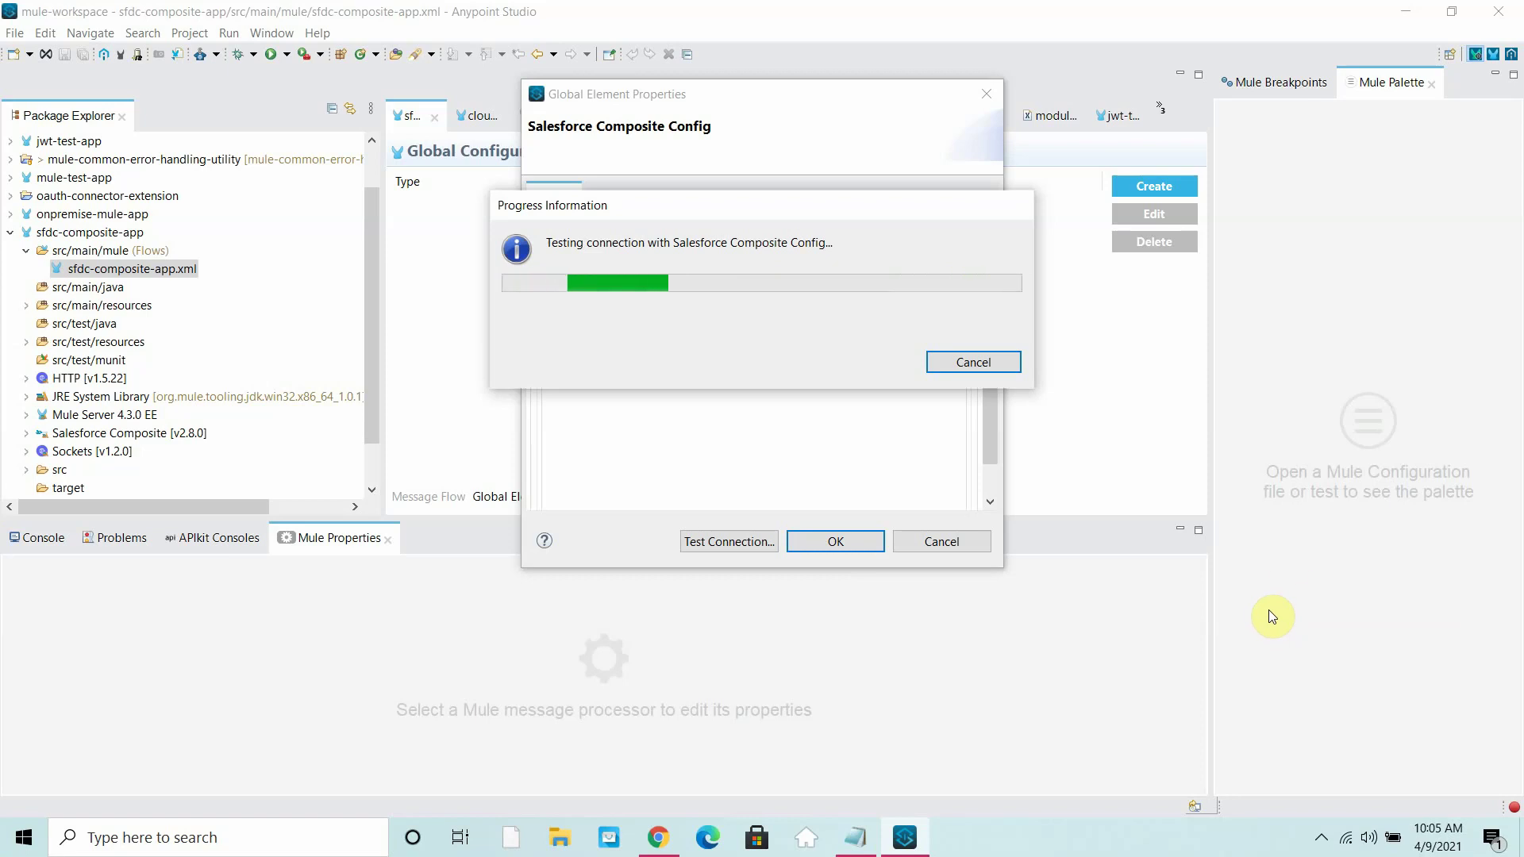
# Cancel the running connection test and check the consumer key entered in the Salesforce Composite Config.
pyautogui.click(1001, 364)
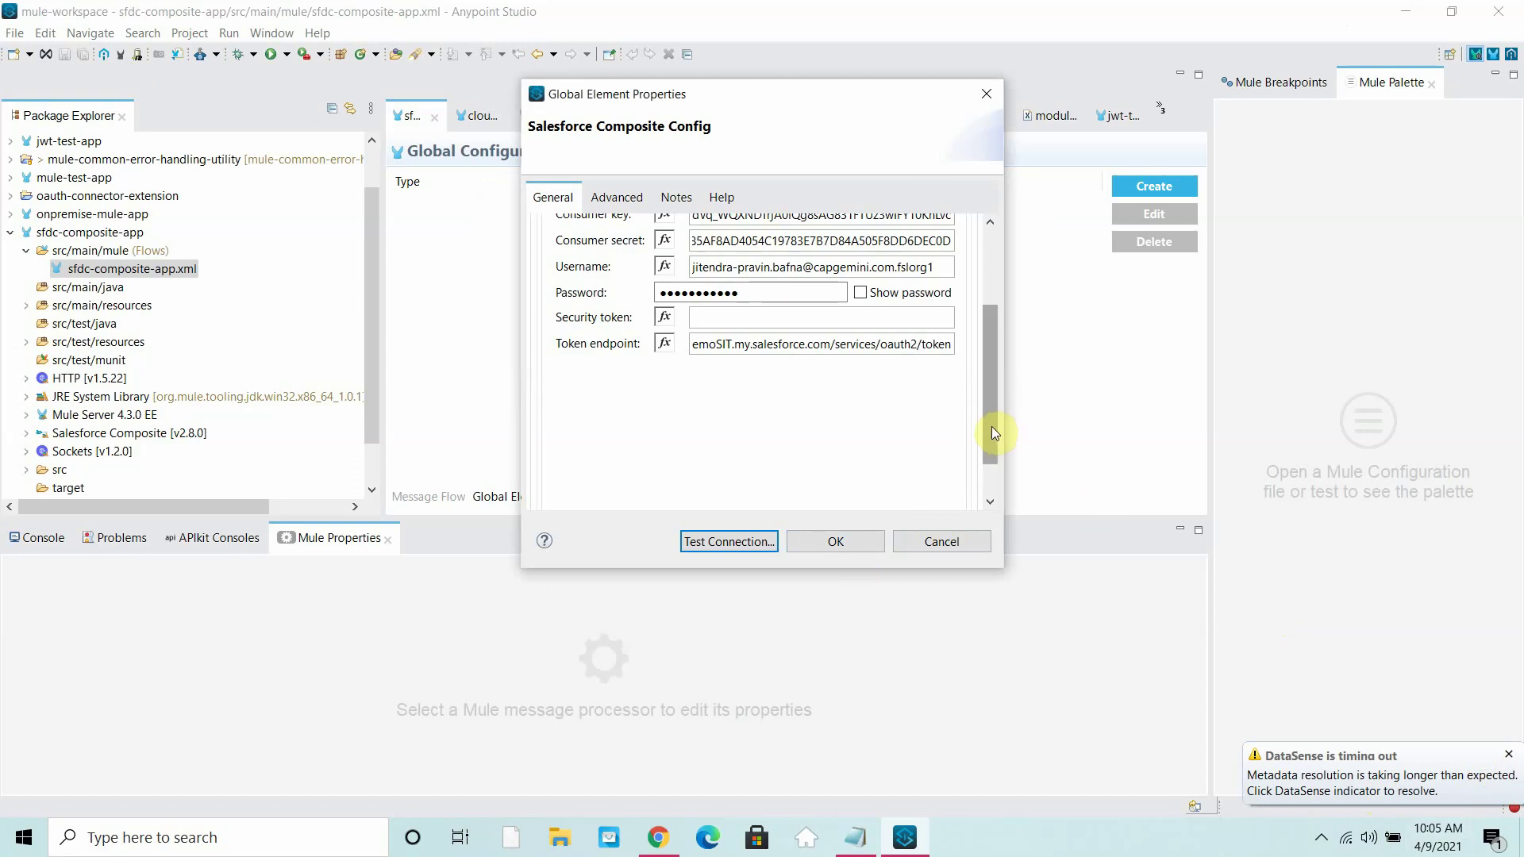
pyautogui.moveTo(992, 427); pyautogui.dragTo(975, 355)
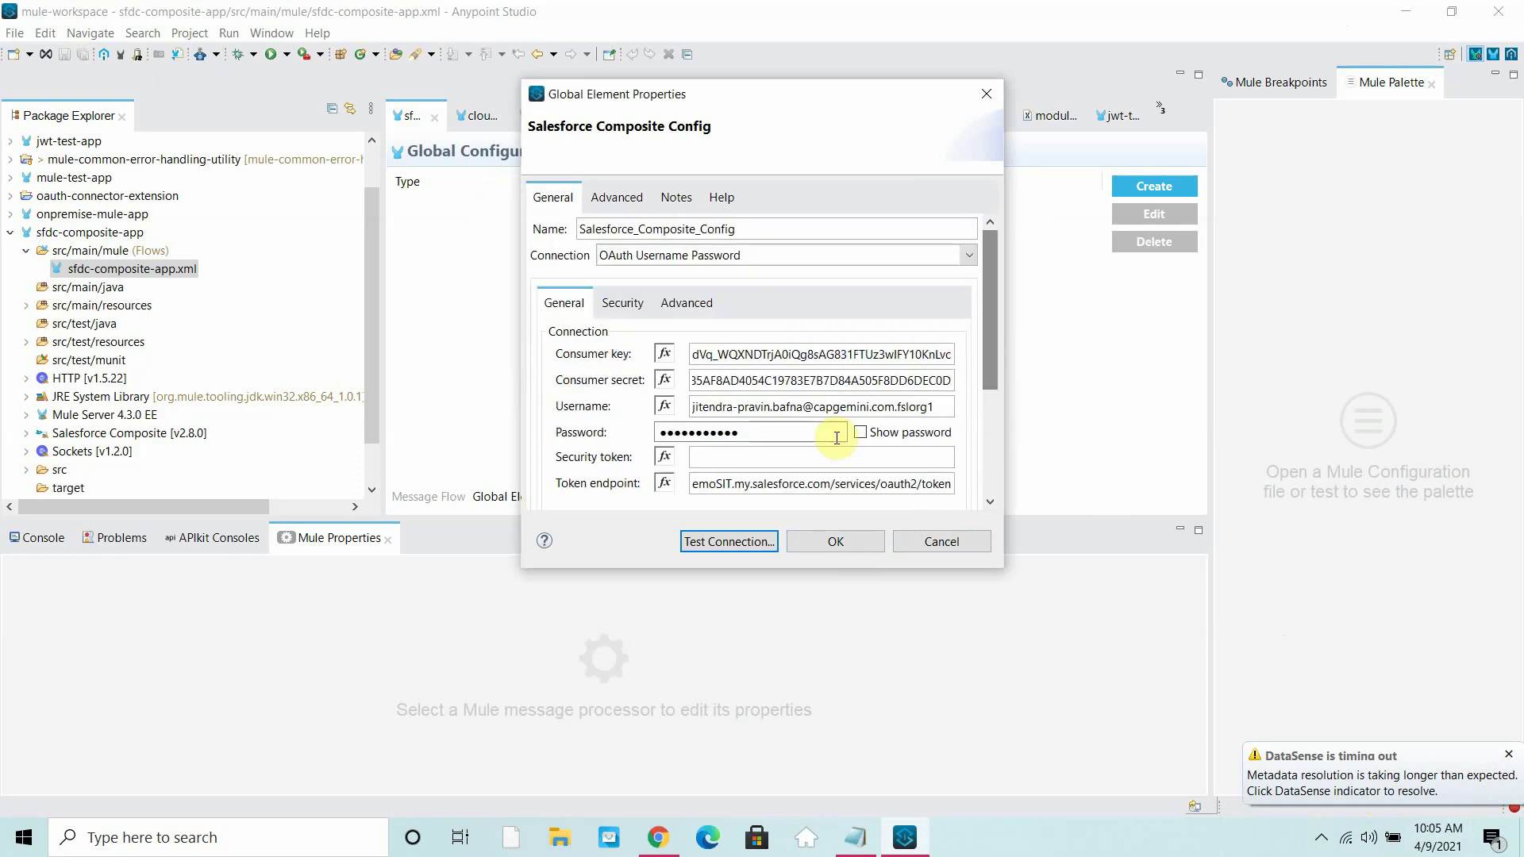
pyautogui.click(929, 354)
pyautogui.moveTo(853, 355); pyautogui.dragTo(567, 365)
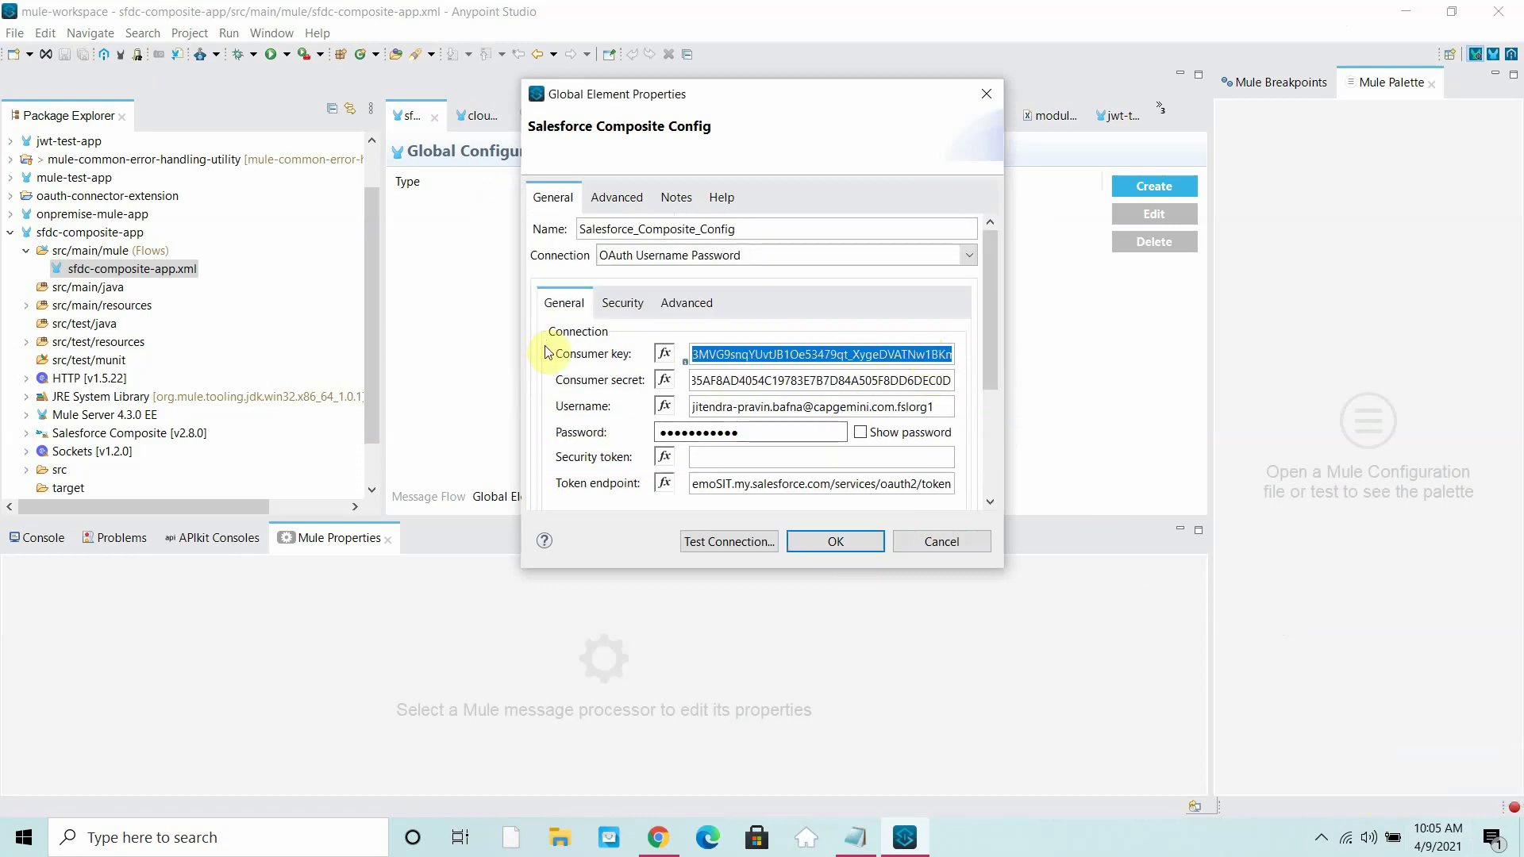
# Try the Salesforce Composite Config's connection test two more times, dismissing the result each time.
pyautogui.click(727, 541)
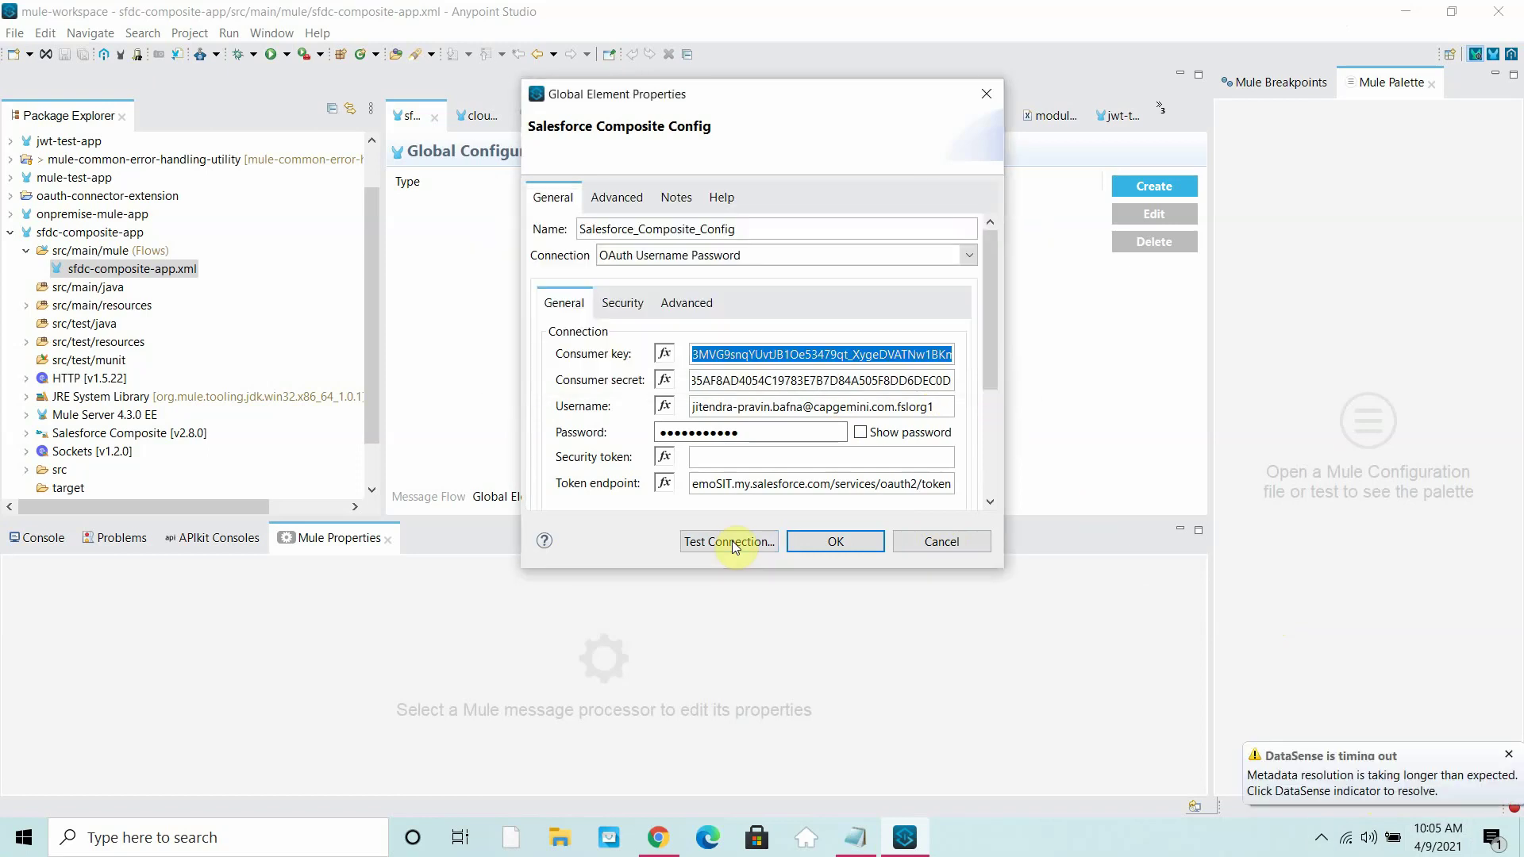
pyautogui.click(905, 362)
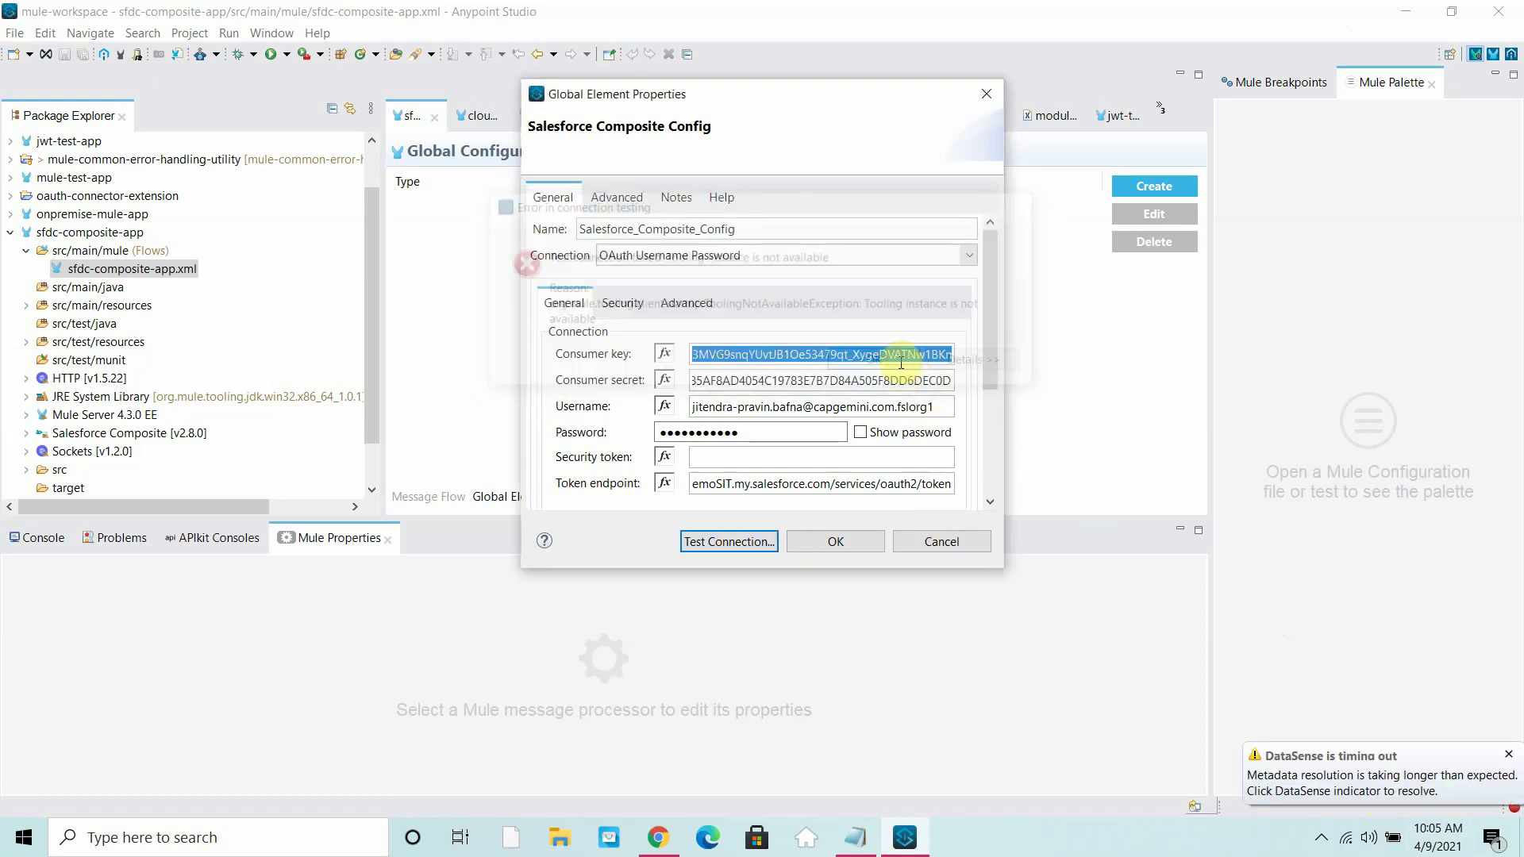
pyautogui.click(726, 540)
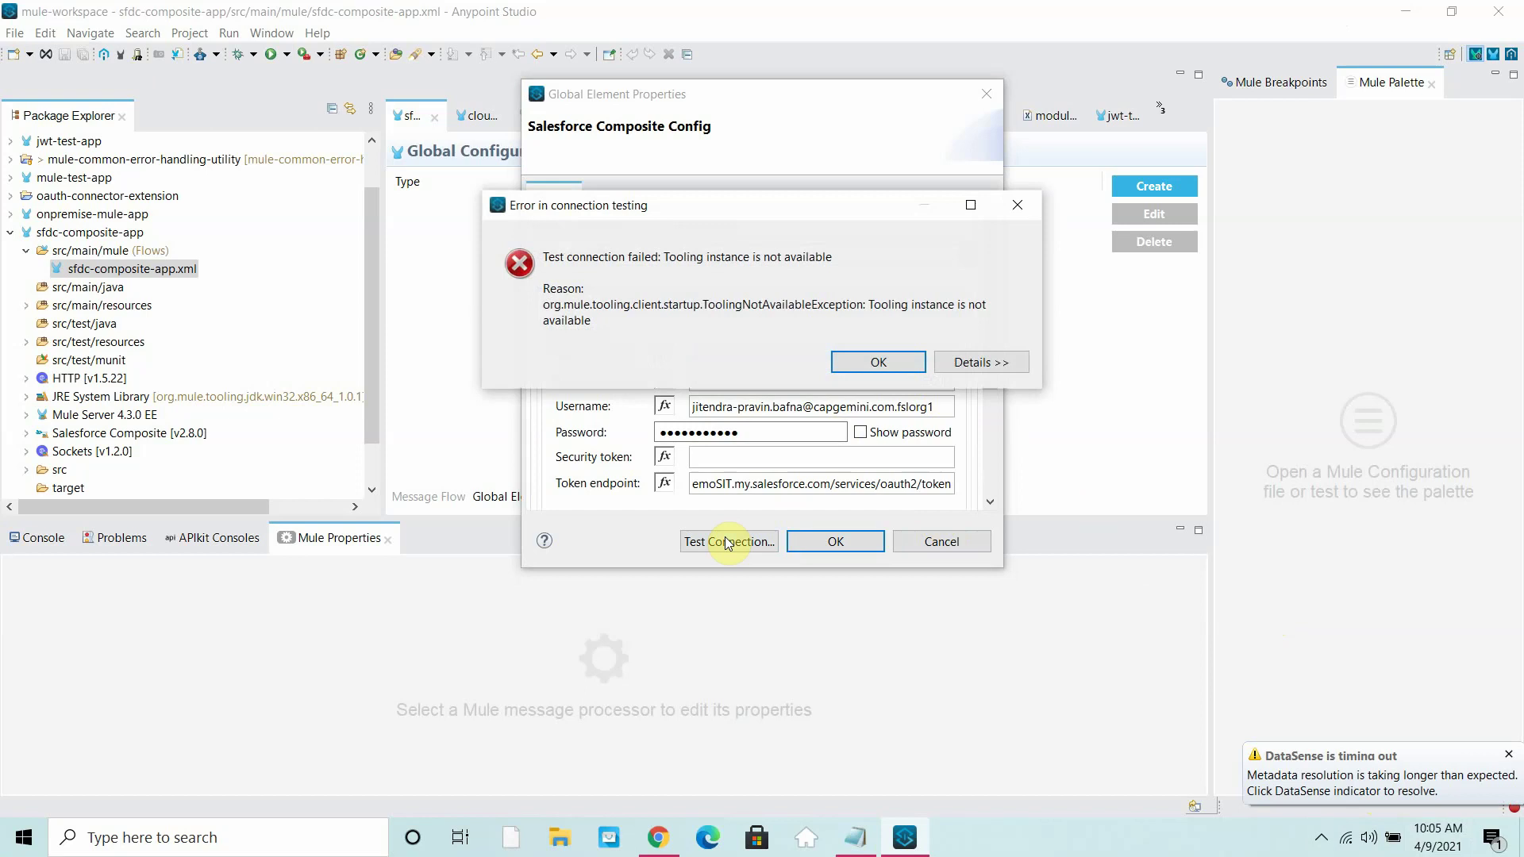
pyautogui.click(881, 363)
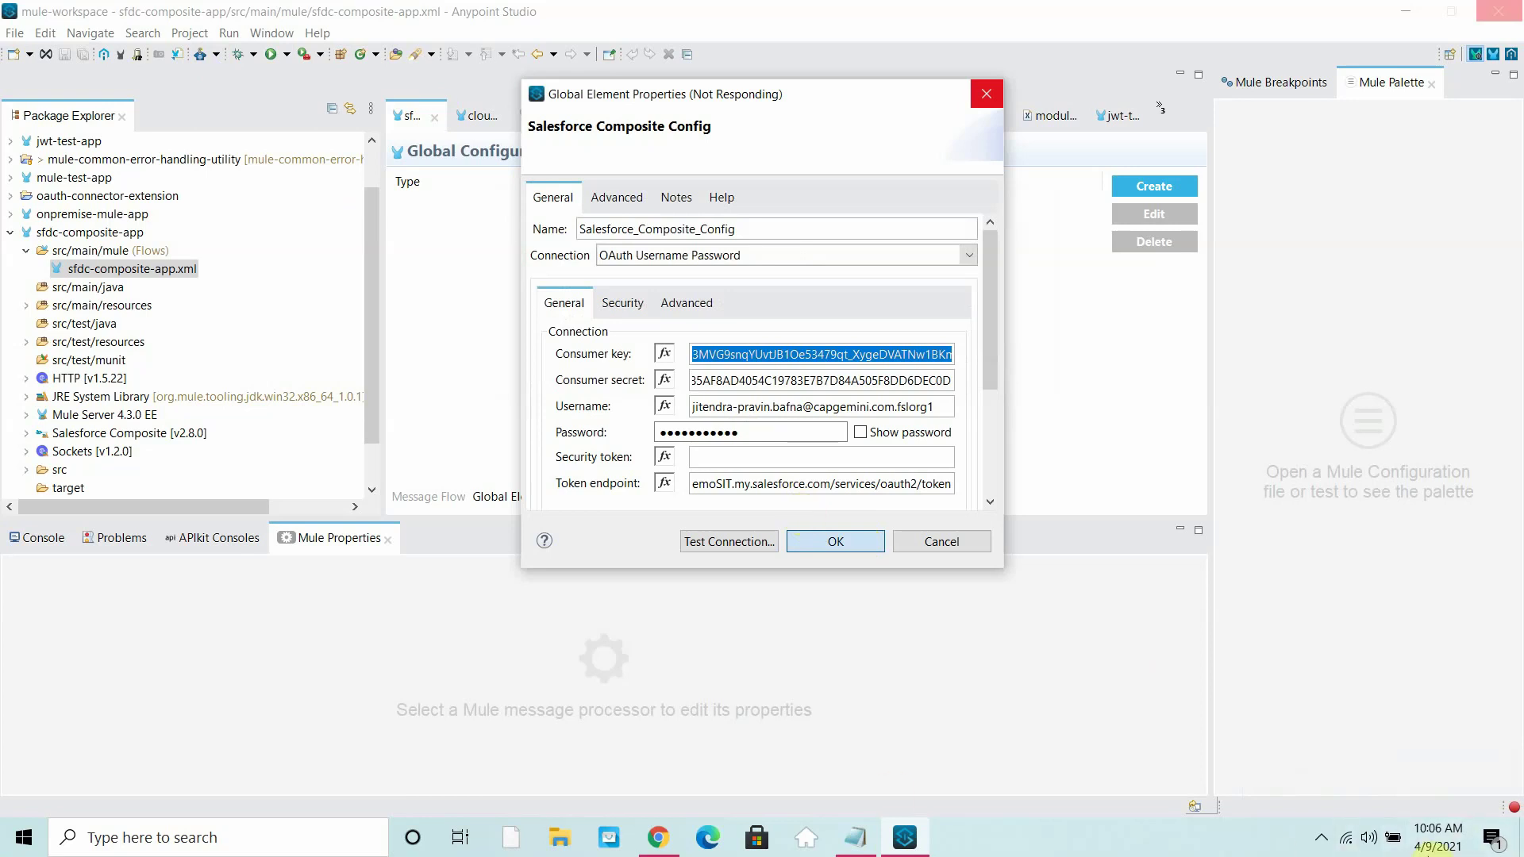
pyautogui.click(1320, 837)
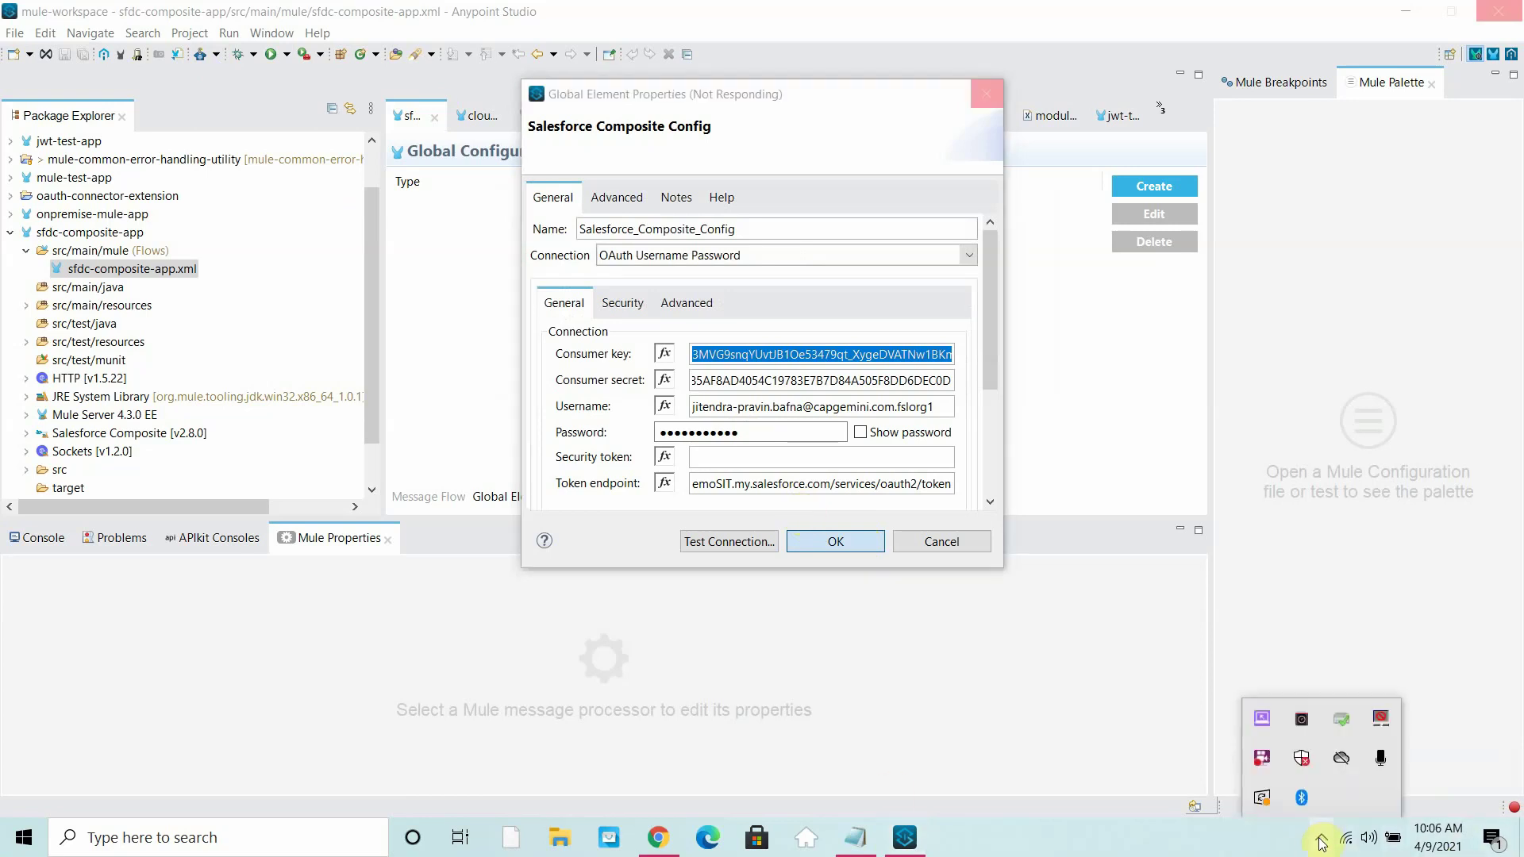
pyautogui.rightClick(1266, 760)
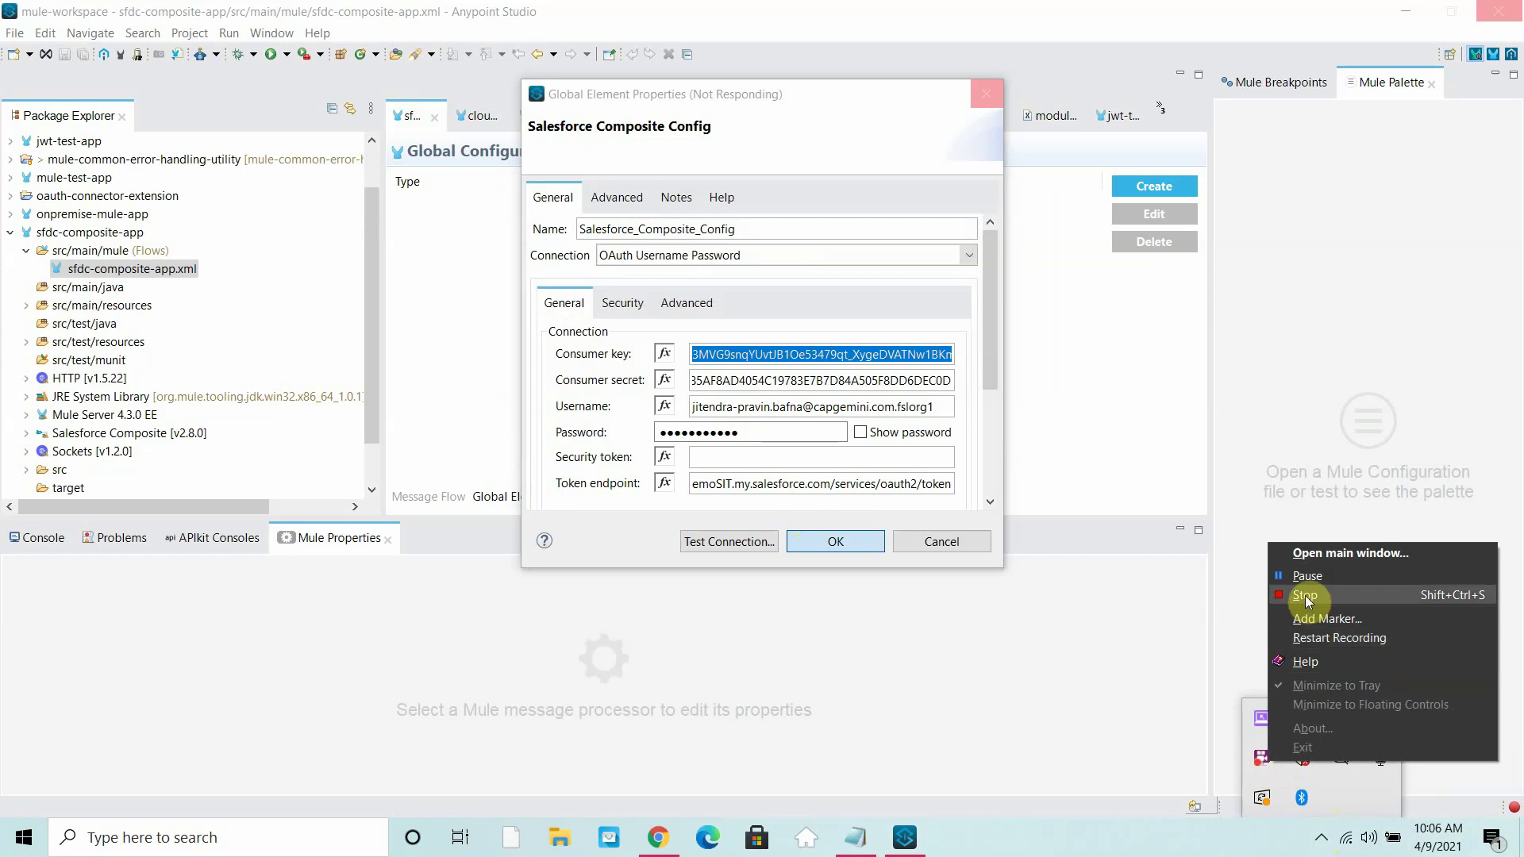
pyautogui.click(1306, 576)
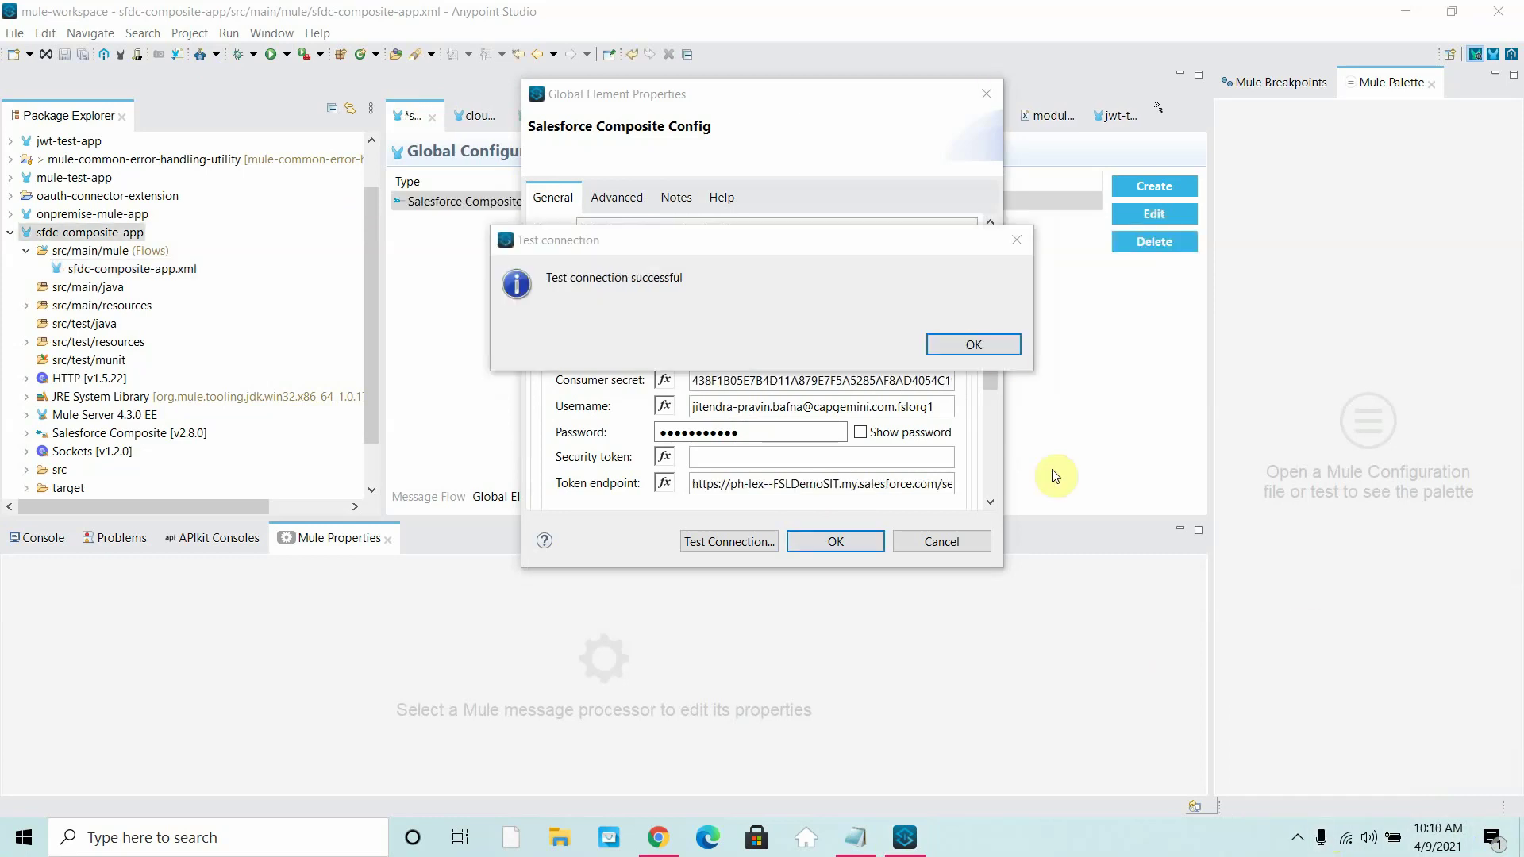
# Run the Salesforce Composite Config's connection test once more and review the available connection types, keeping OAuth Username Password.
pyautogui.click(1000, 347)
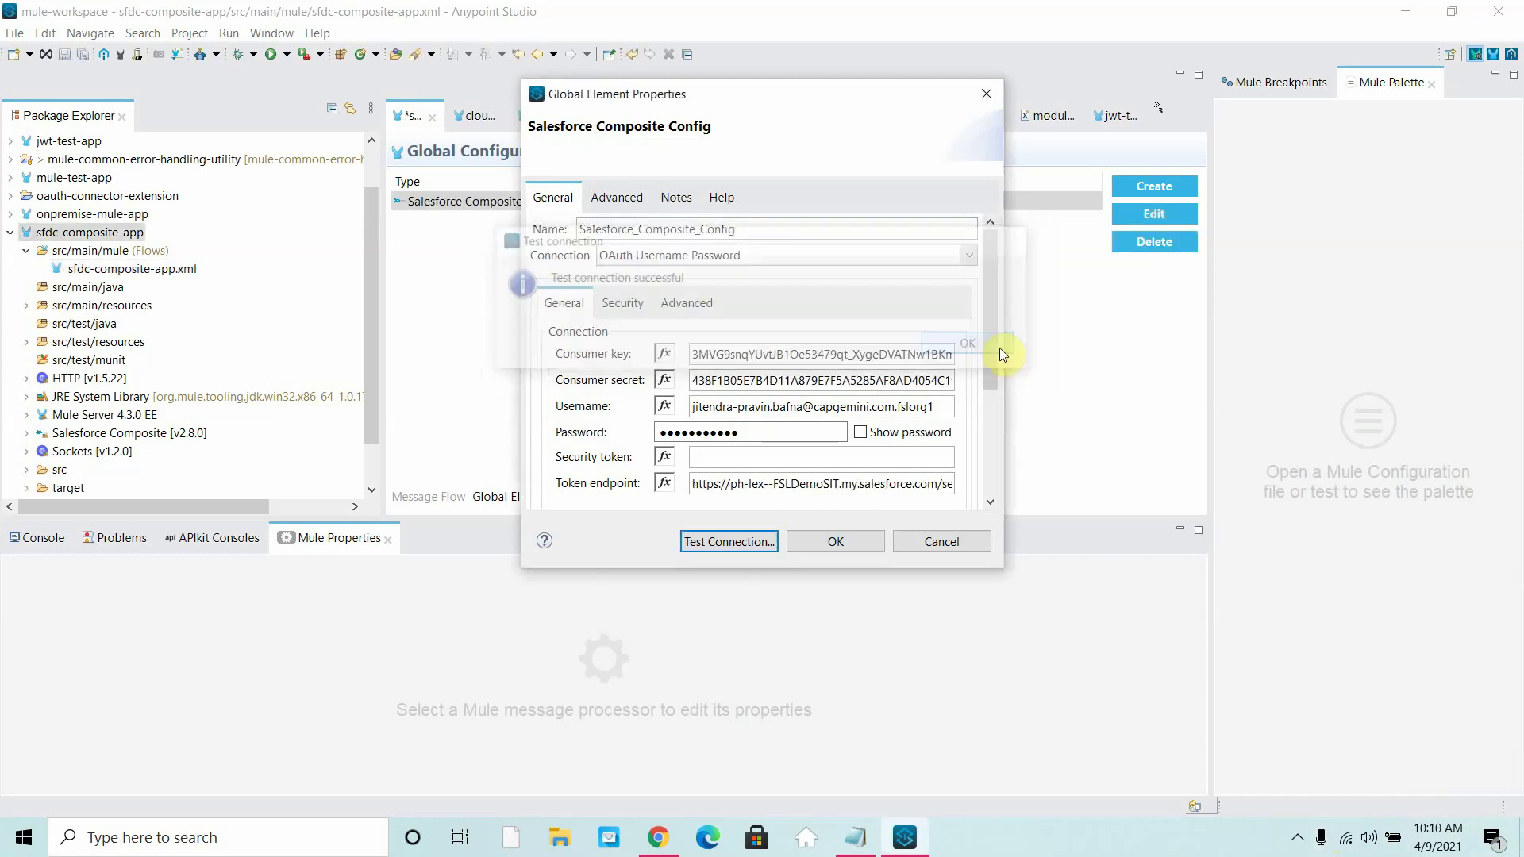
pyautogui.click(742, 540)
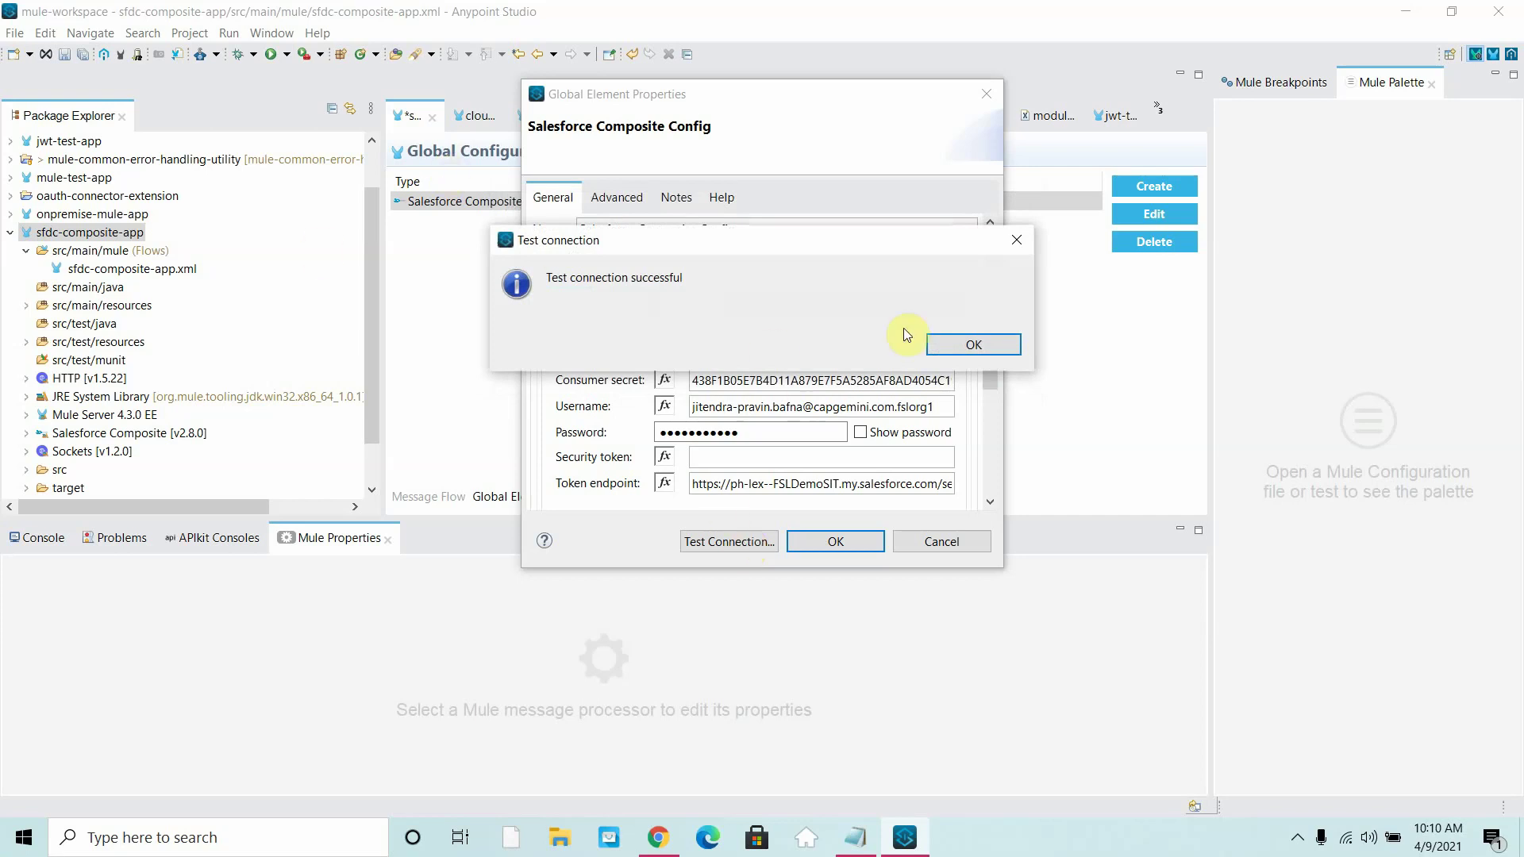
pyautogui.click(1003, 340)
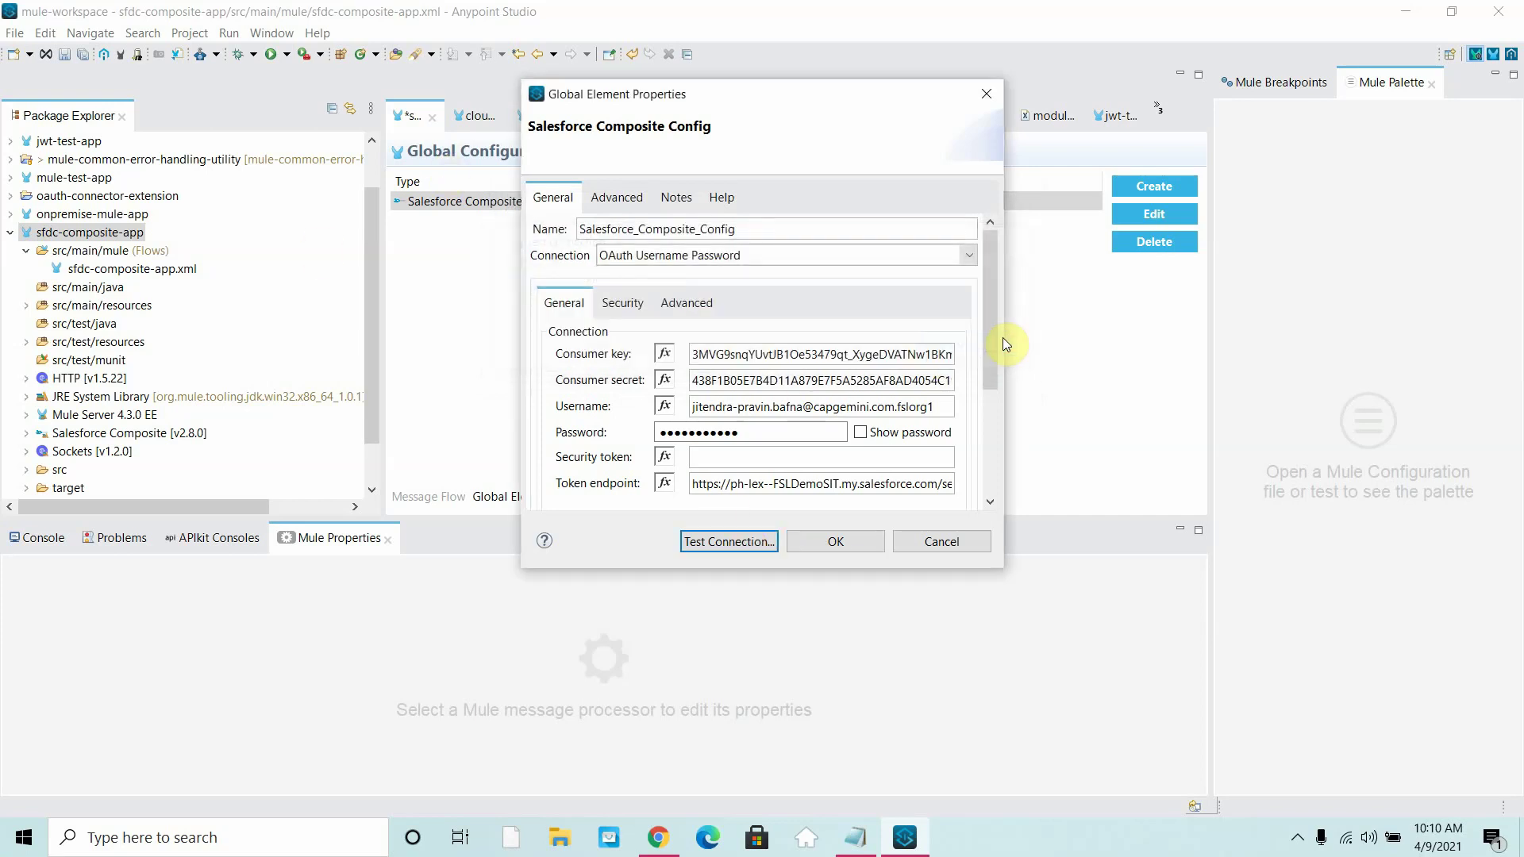
pyautogui.click(969, 257)
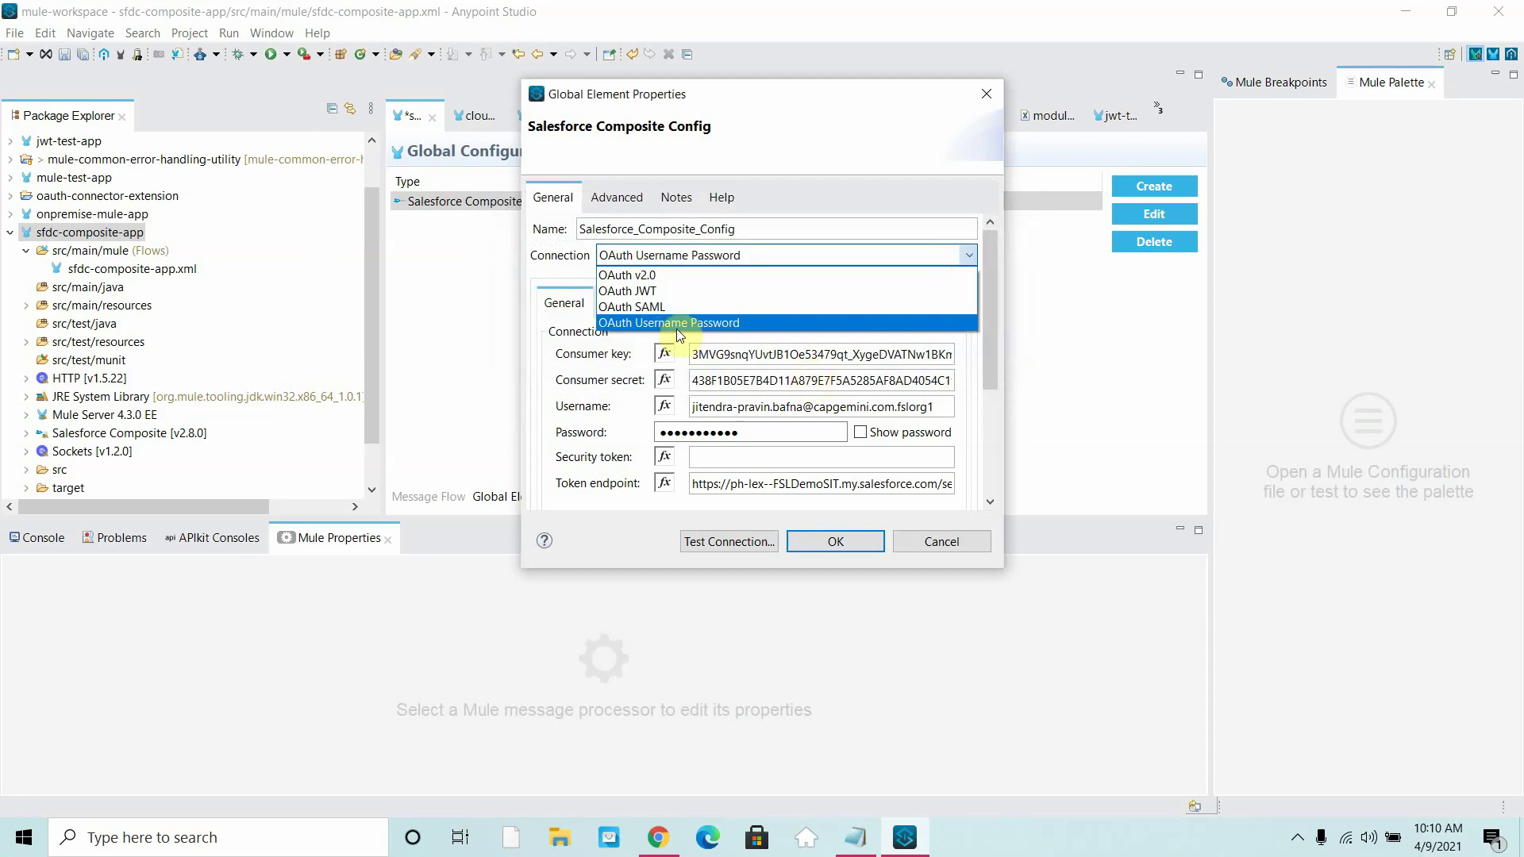
pyautogui.click(635, 537)
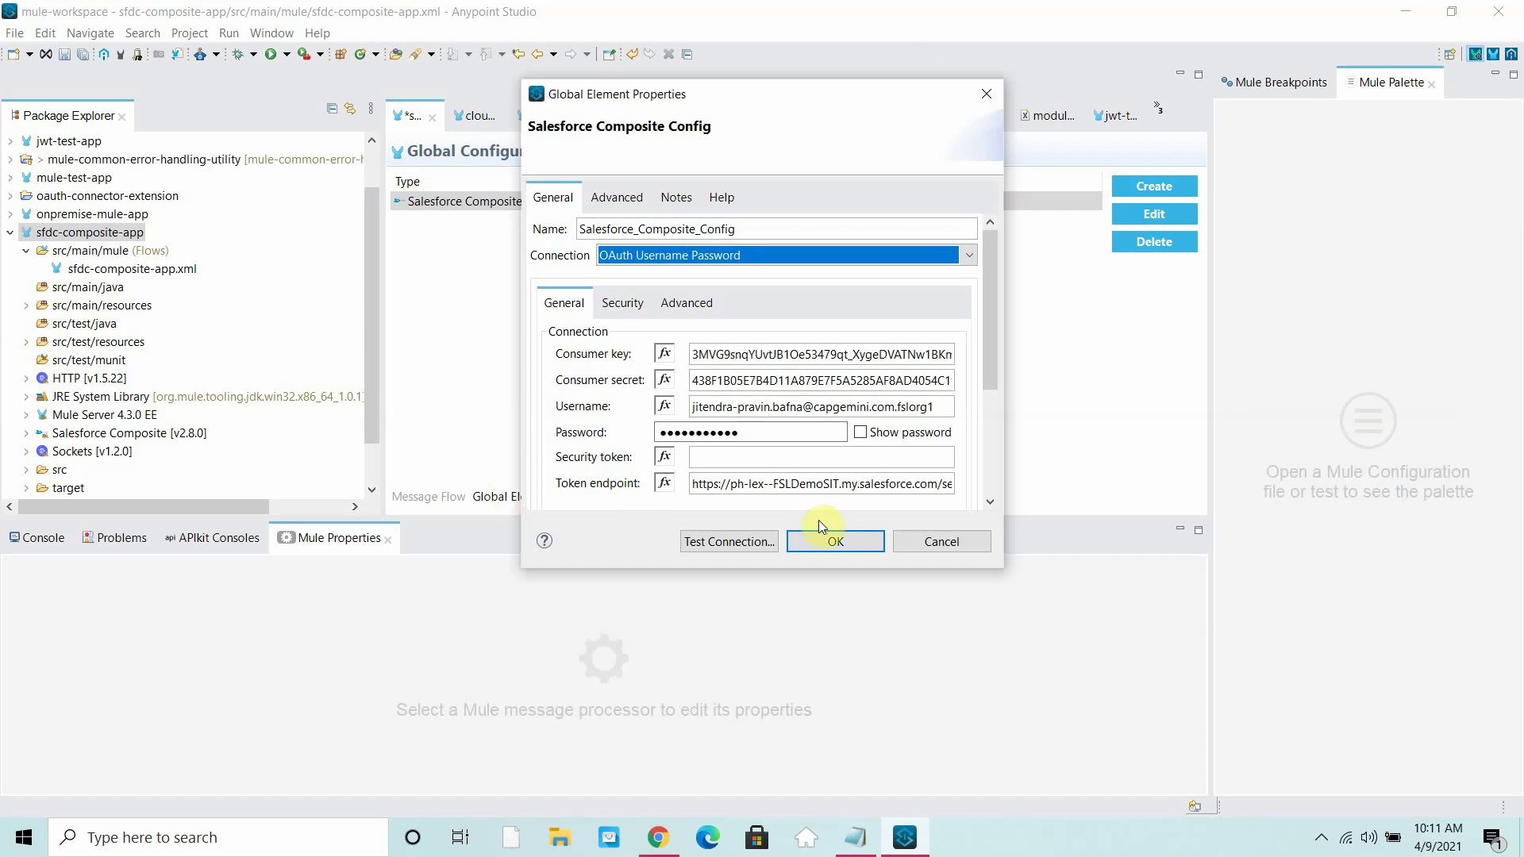
pyautogui.click(1316, 844)
pyautogui.rightClick(1263, 796)
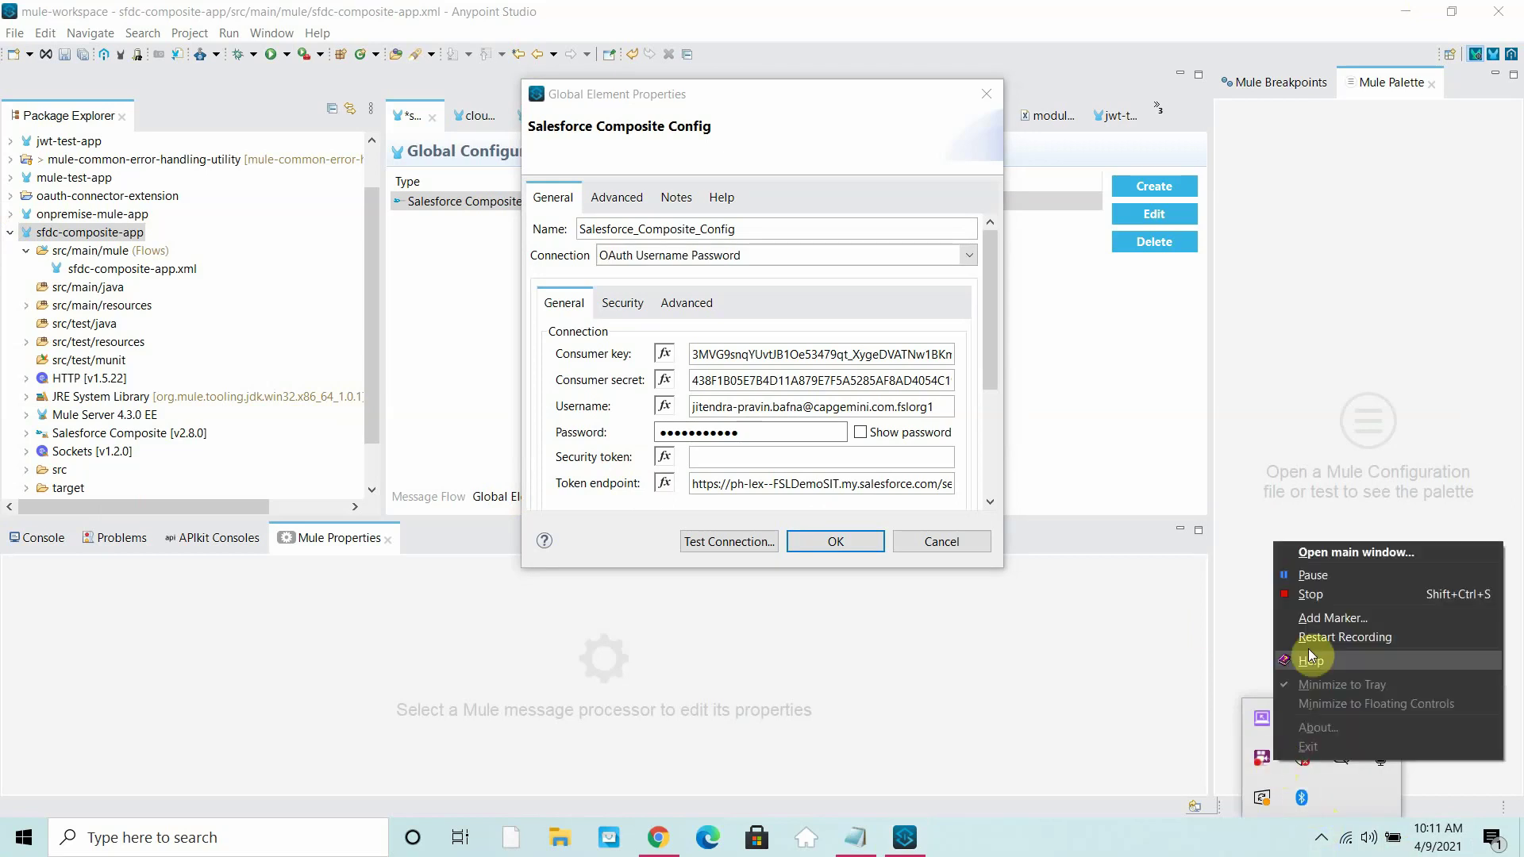